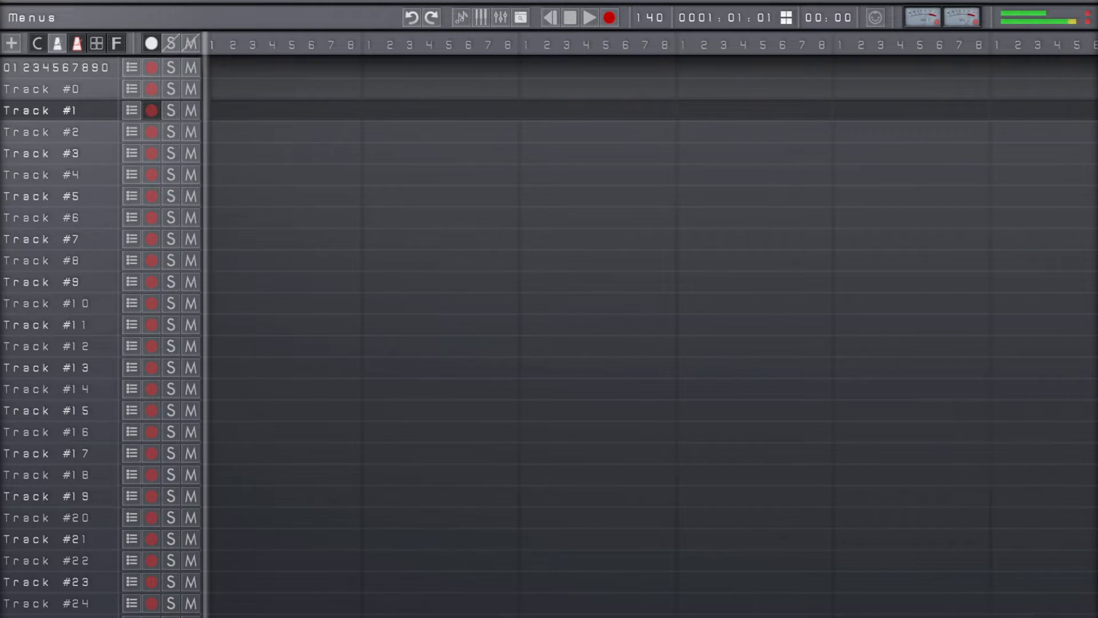
# Apply the Vintage 1 display template in the display settings
pyautogui.press('Escape')
pyautogui.press('Down')
pyautogui.press('Down')
pyautogui.press('Down')
pyautogui.press('Return')
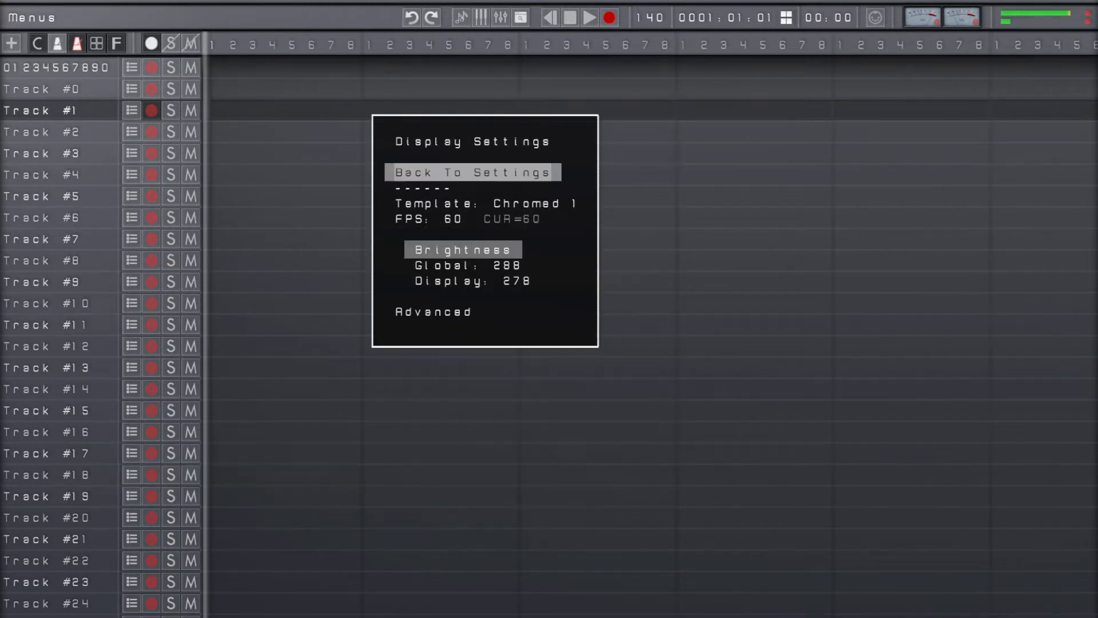
pyautogui.press('Down')
pyautogui.press('Return')
pyautogui.press('Up')
pyautogui.press('Up')
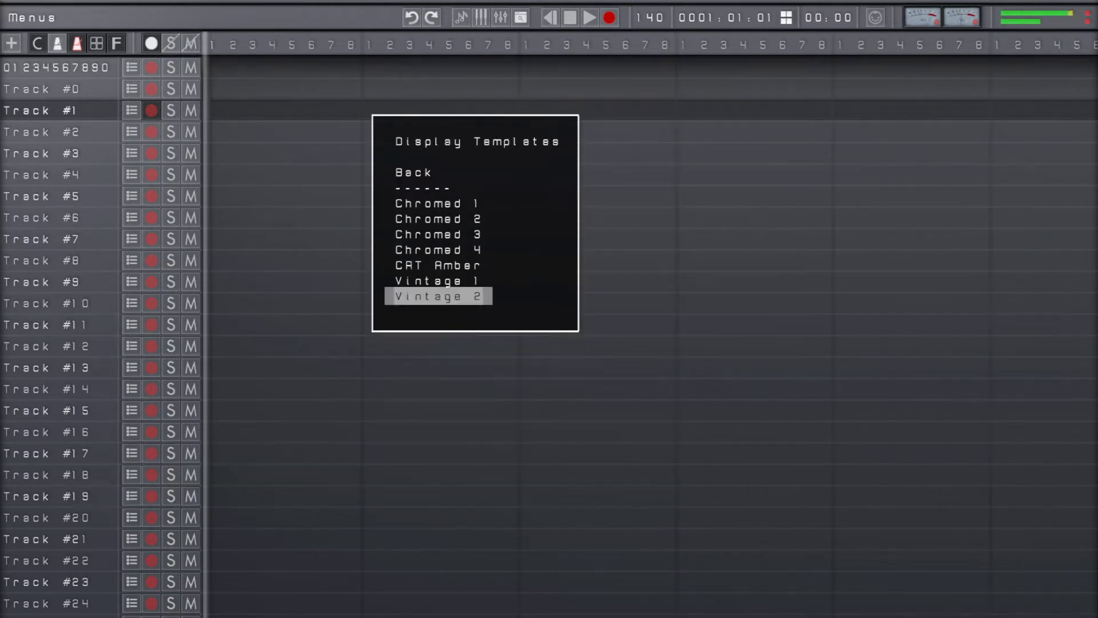
pyautogui.press('Up')
pyautogui.press('Return')
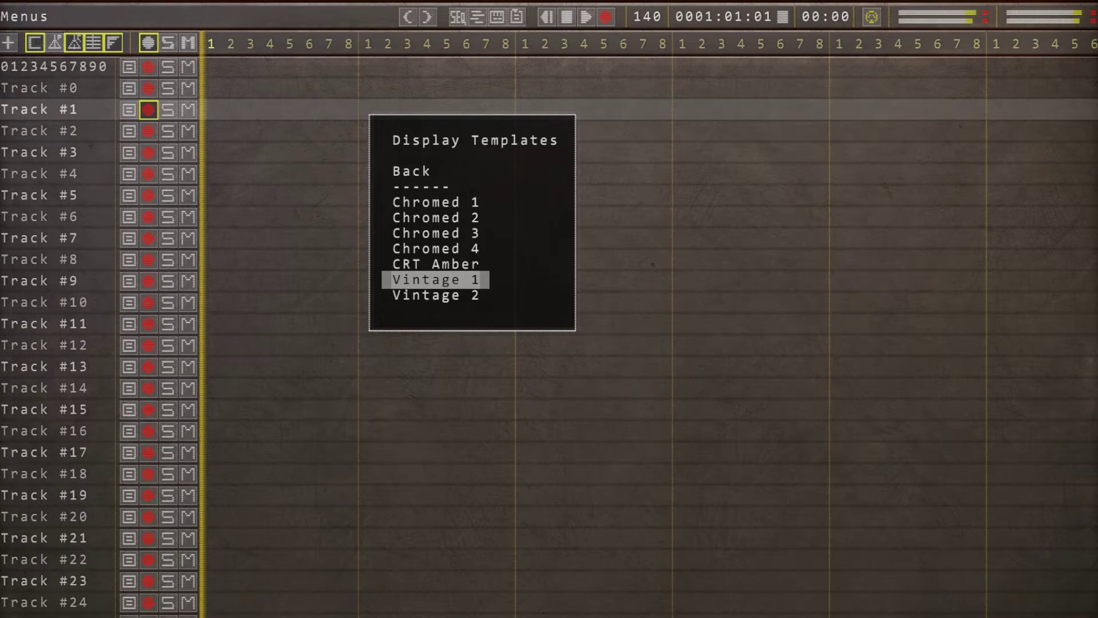
# Try the CRT Amber display template, followed by Vintage 2
pyautogui.press('Up')
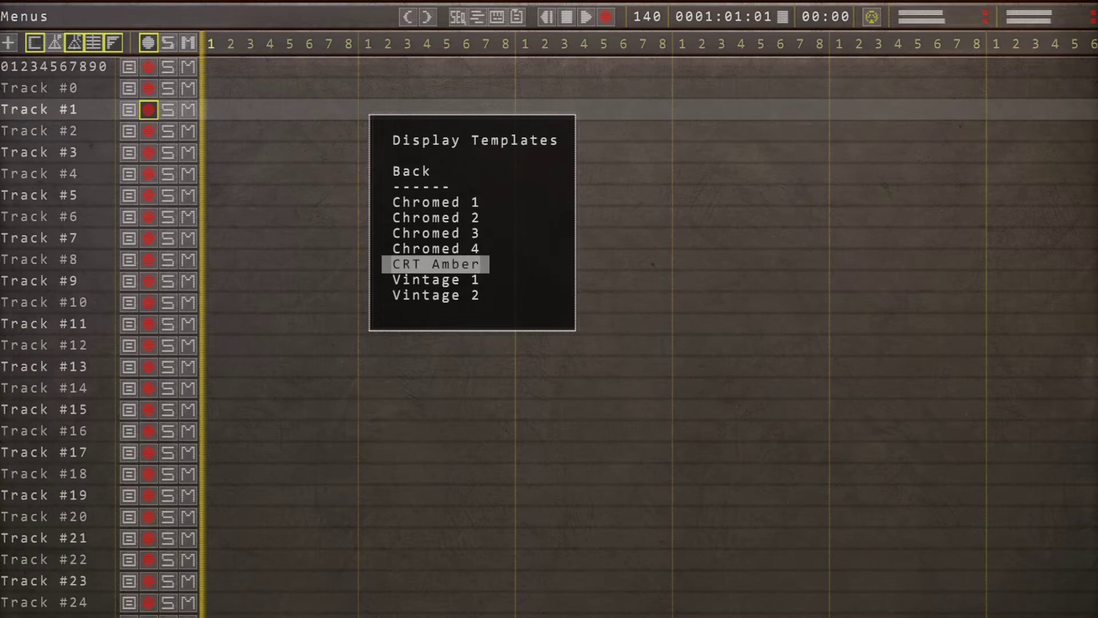
pyautogui.press('Return')
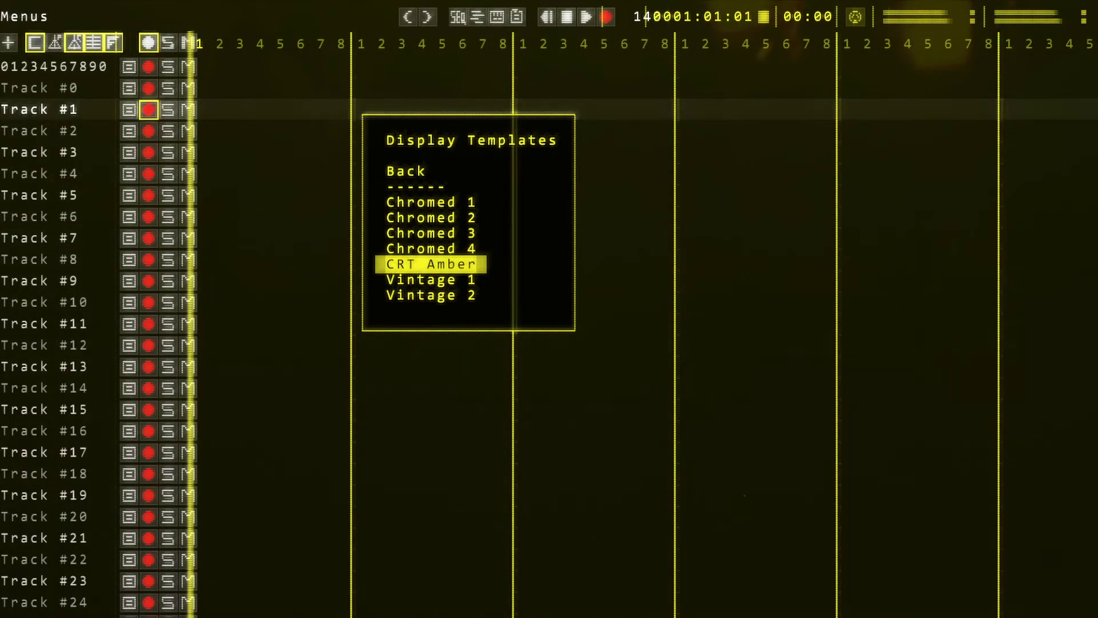
pyautogui.press('Home')
pyautogui.press('Down')
pyautogui.press('Down')
pyautogui.press('Up')
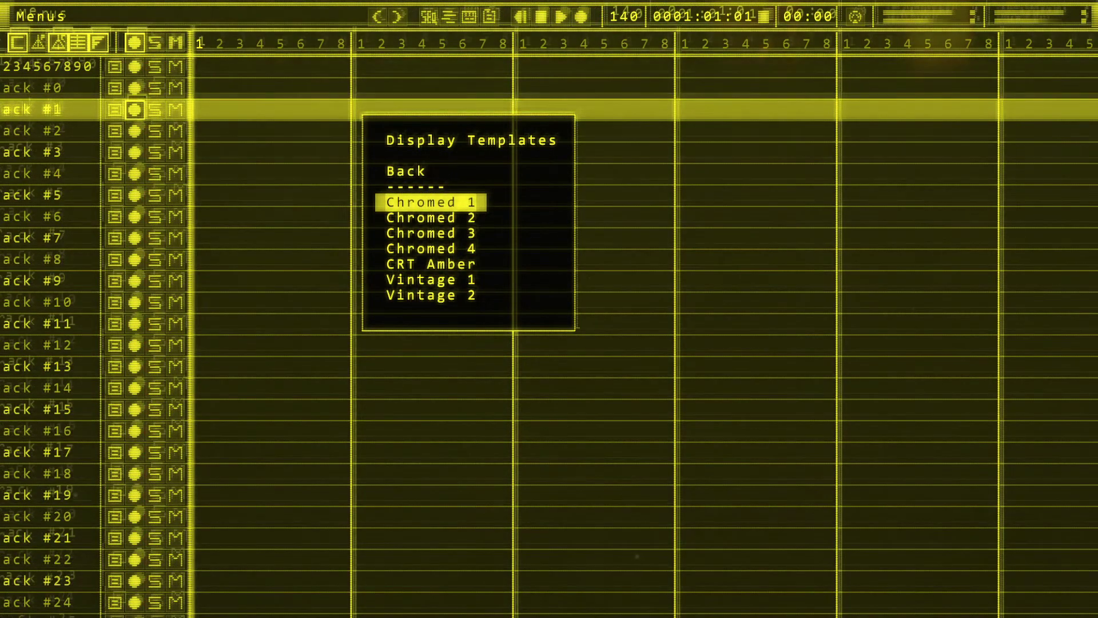
pyautogui.press('End')
pyautogui.press('Return')
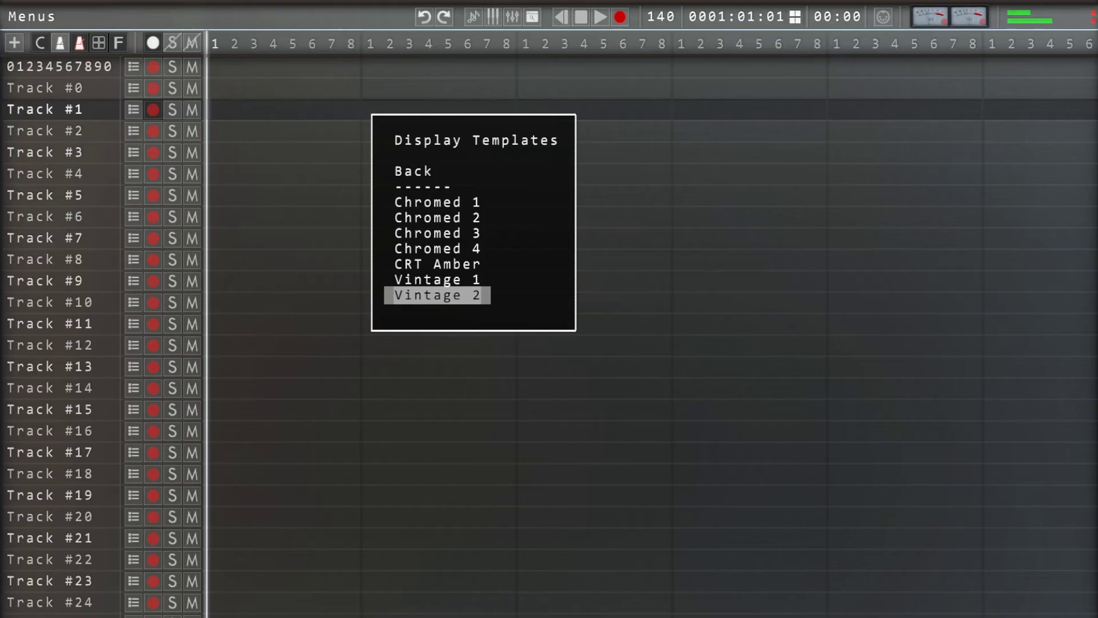
# Apply the Chromed 1 display template and close all settings
pyautogui.press('Down')
pyautogui.press('Down')
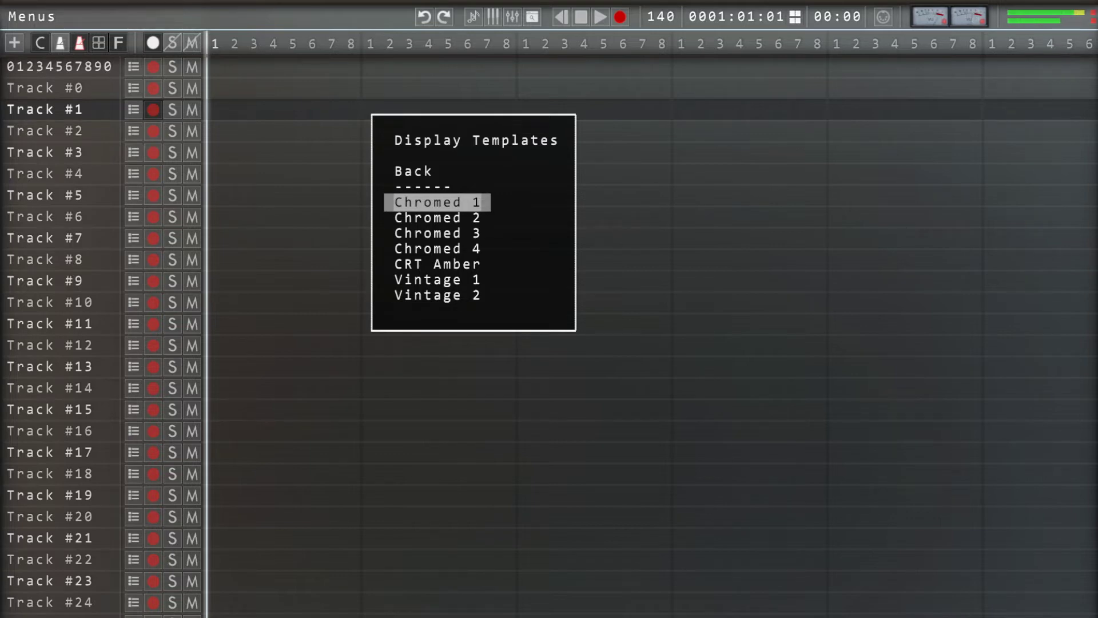
pyautogui.press('Return')
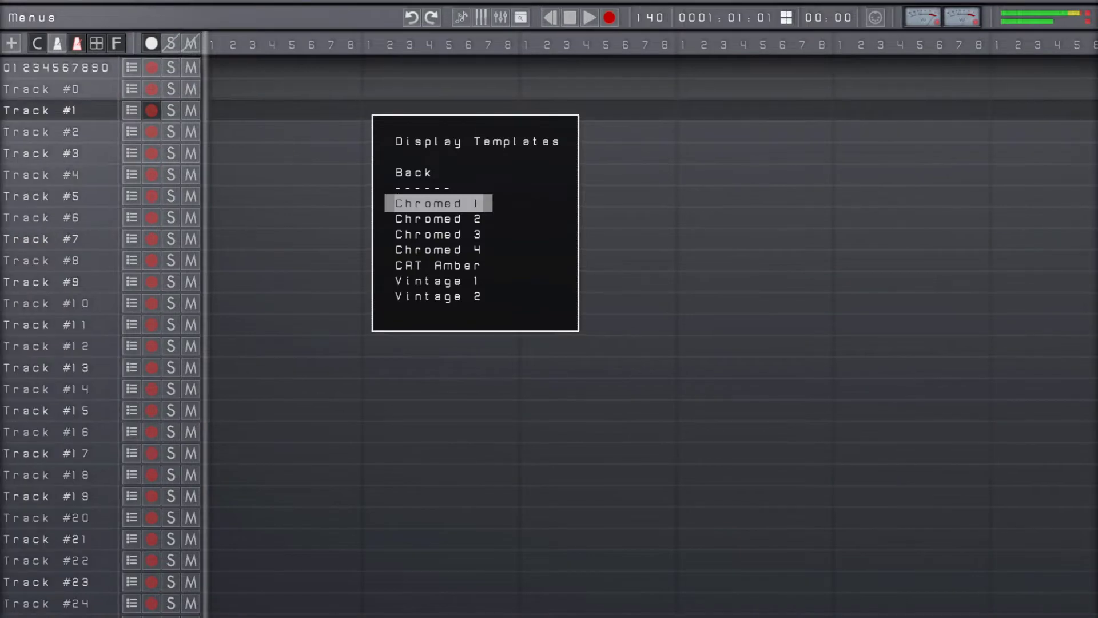
pyautogui.press('Escape')
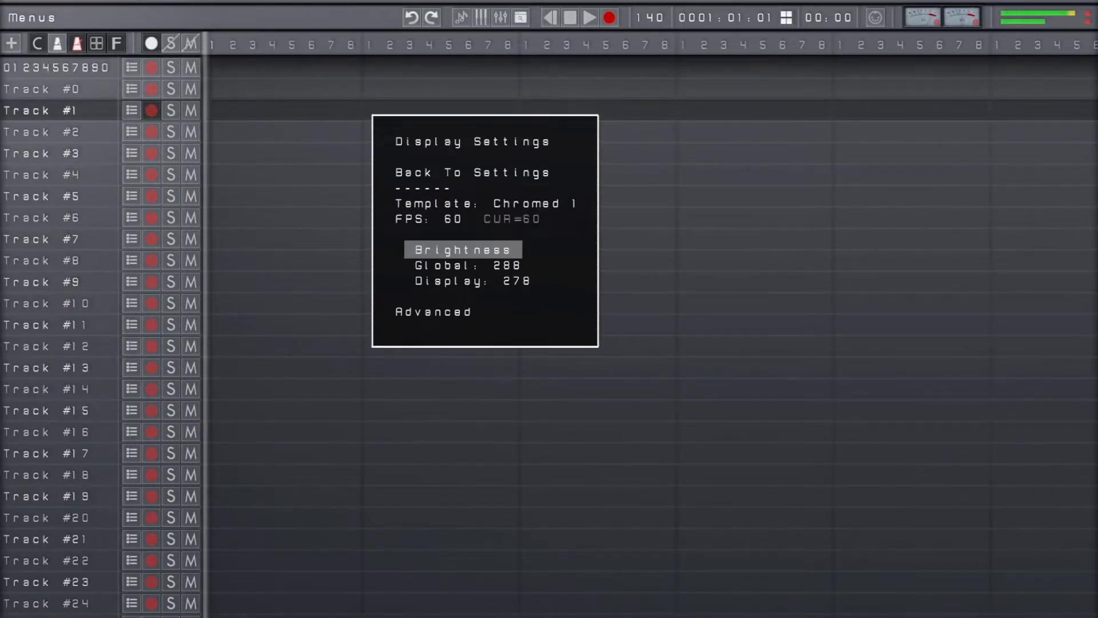
pyautogui.press('Escape')
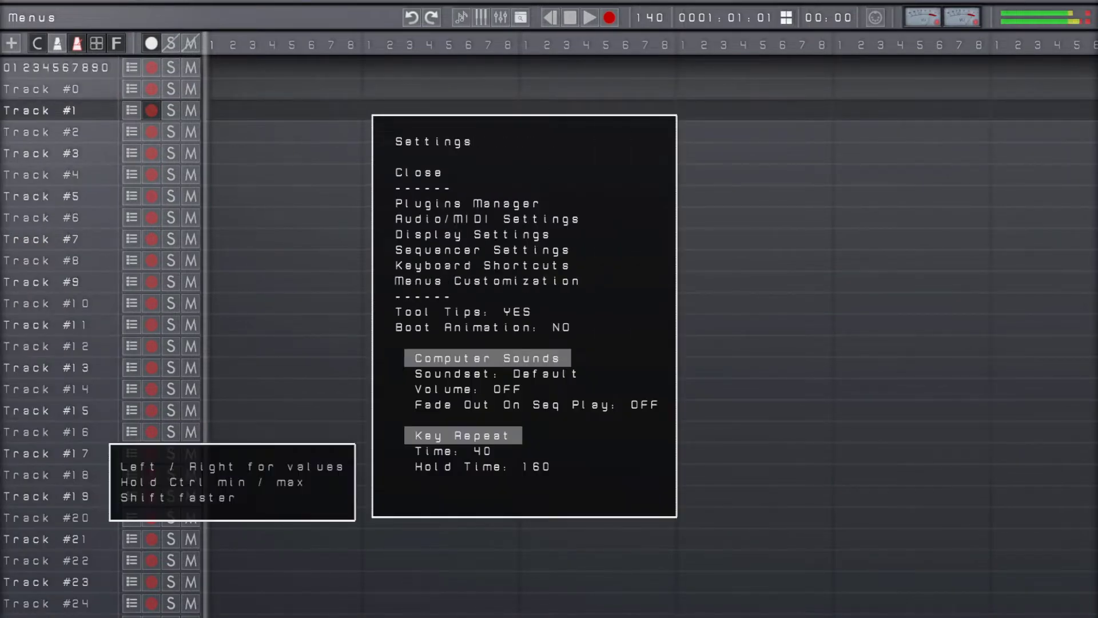
pyautogui.press('Escape')
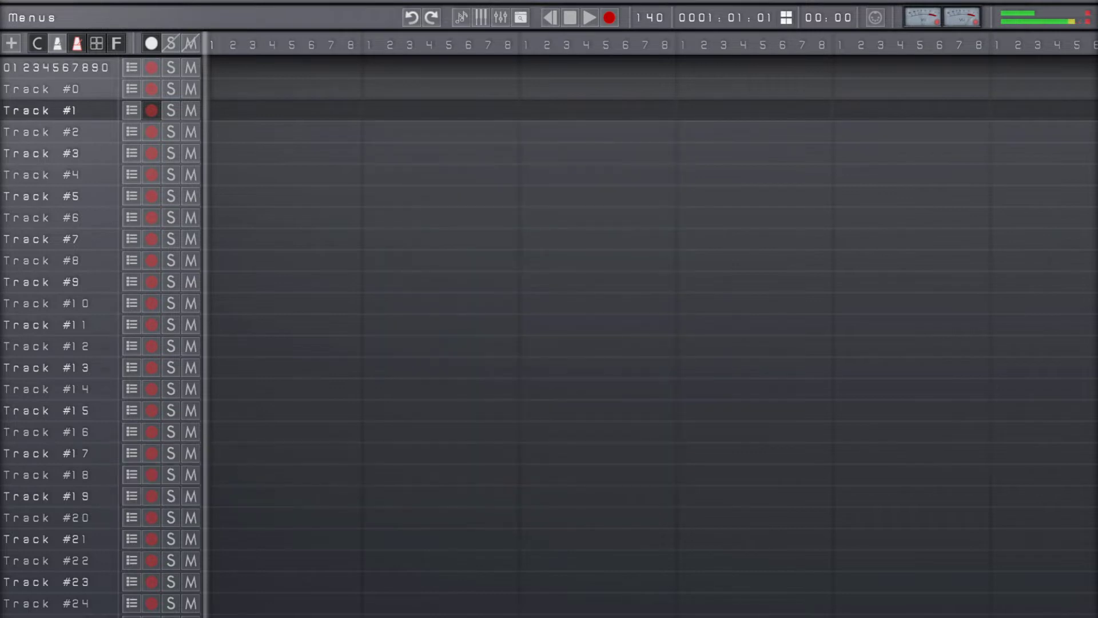
# Move the playback position to 0001:06:01 on the timeline
pyautogui.press('Right')
pyautogui.press('Right')
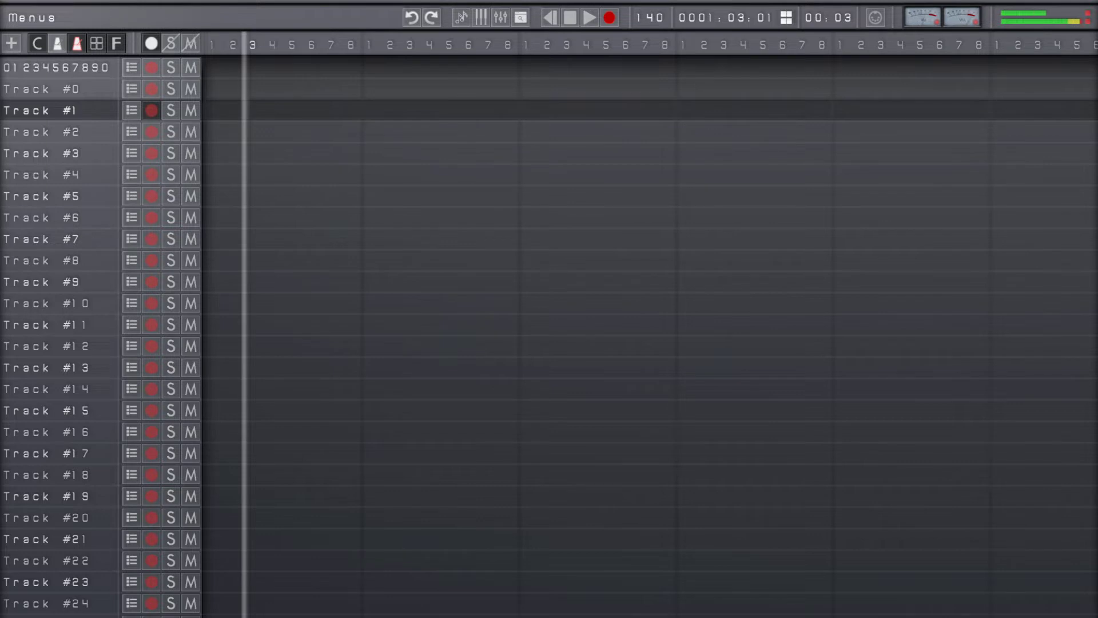
pyautogui.press('Left')
pyautogui.press('Left')
pyautogui.press('Right')
pyautogui.press('Right')
pyautogui.press('Right')
pyautogui.press('Right')
pyautogui.press('Right')
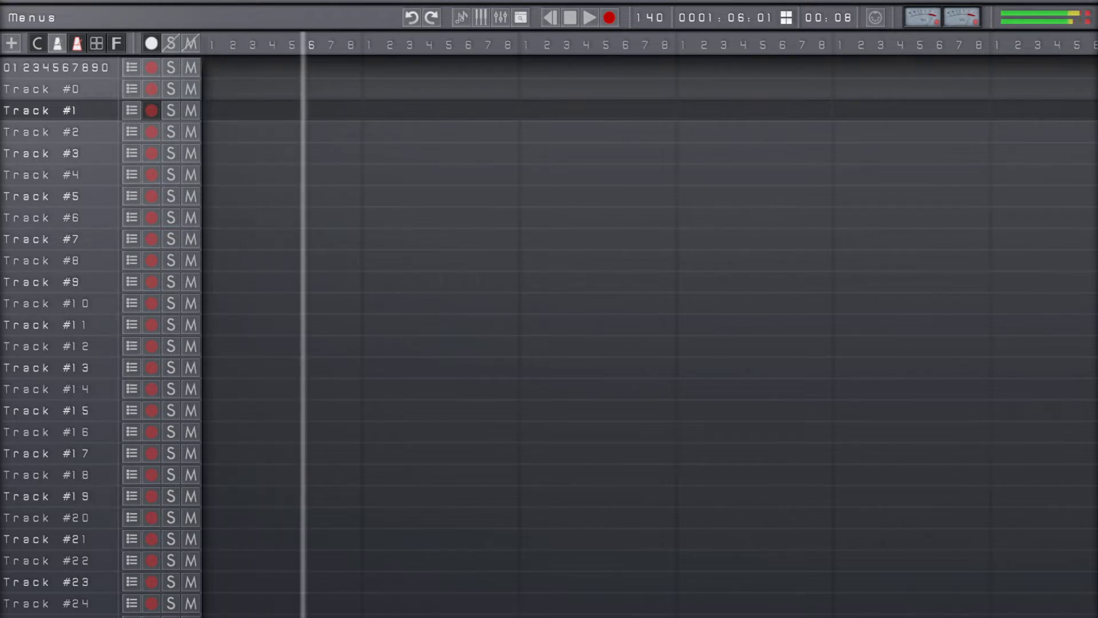
# Enable MIDI output for Track #1 with Microsoft GS Wavetable Synth as the output device
pyautogui.press('Return')
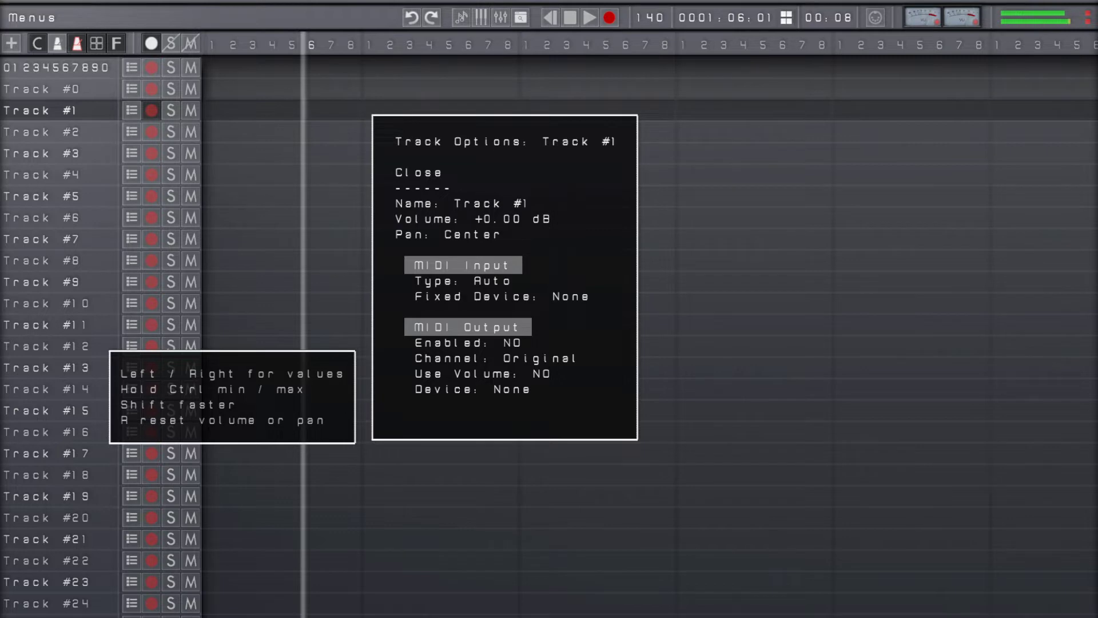
pyautogui.press('Down')
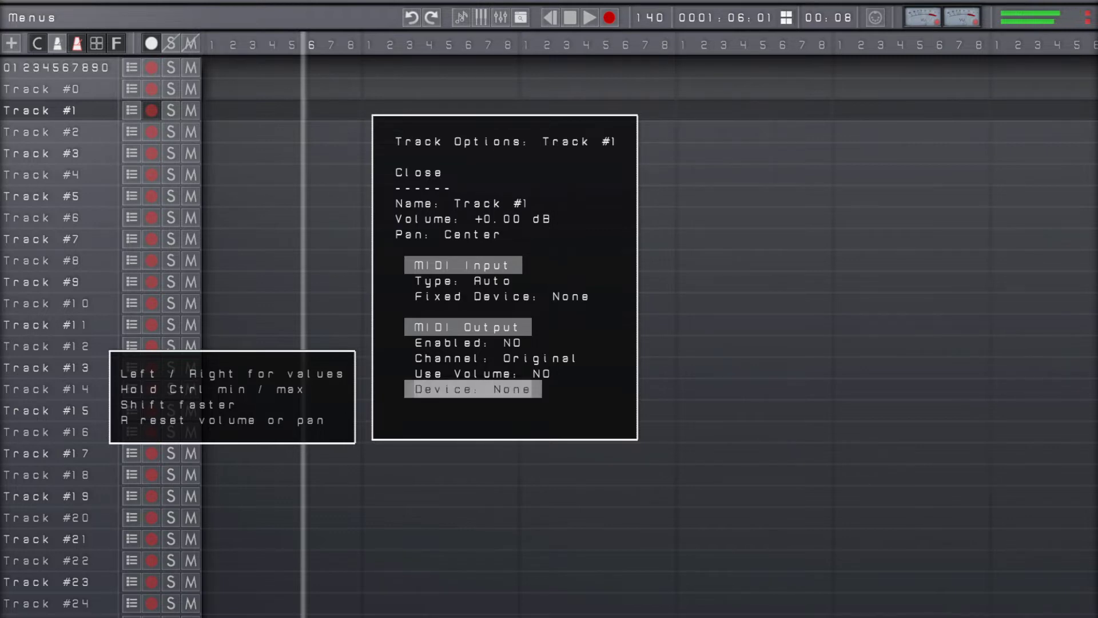
pyautogui.press('Right')
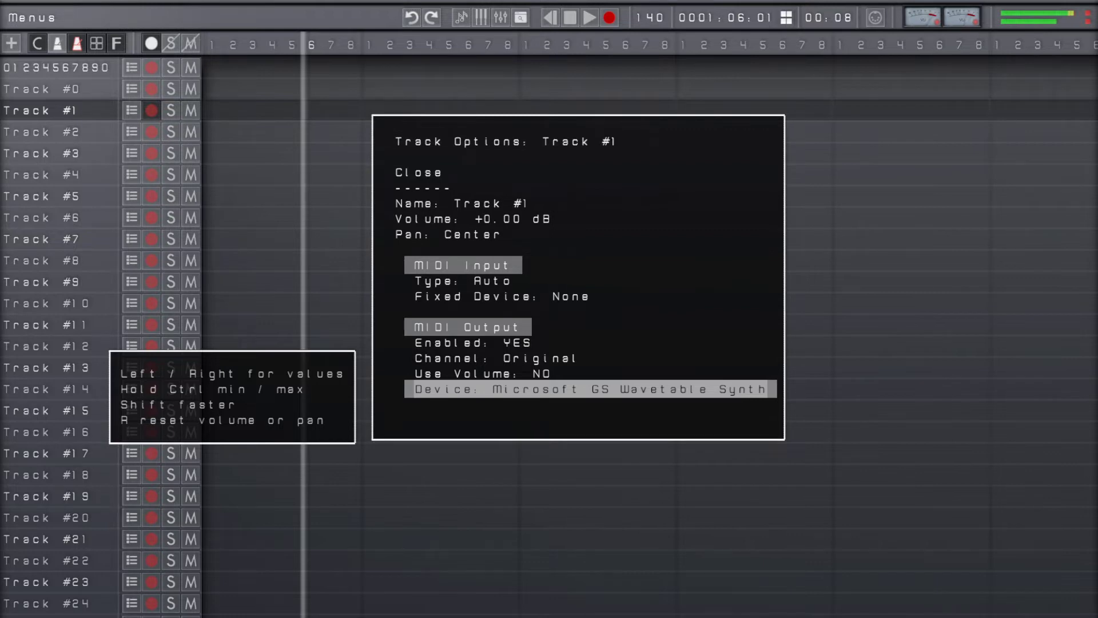
pyautogui.click(416, 173)
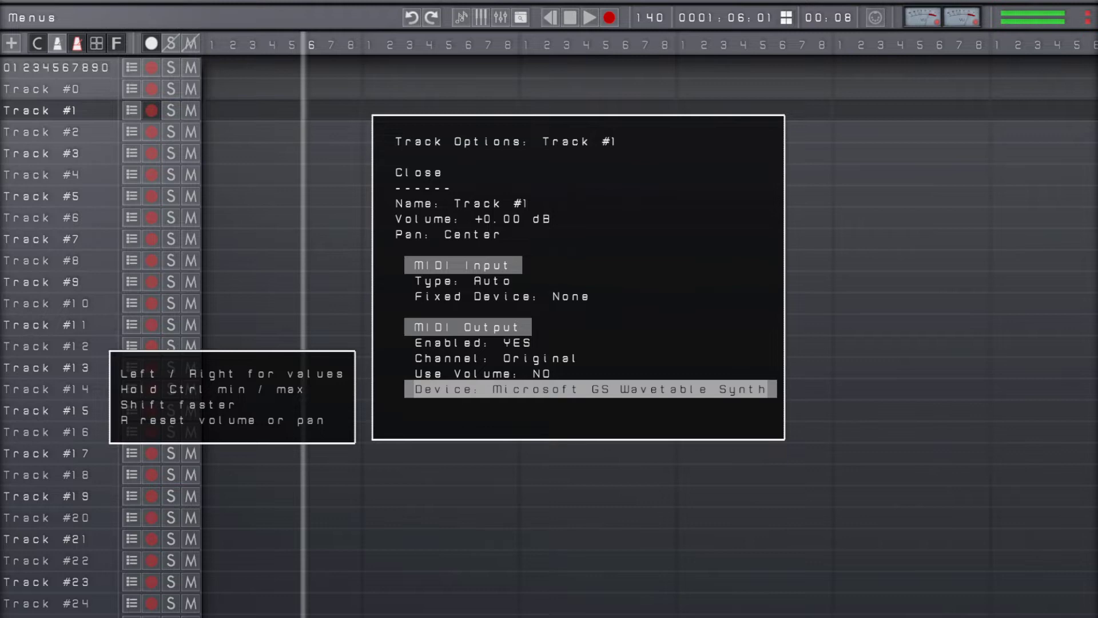
# Set Track #1's MIDI output channel to 10 and close its track options
pyautogui.press('Up')
pyautogui.press('Up')
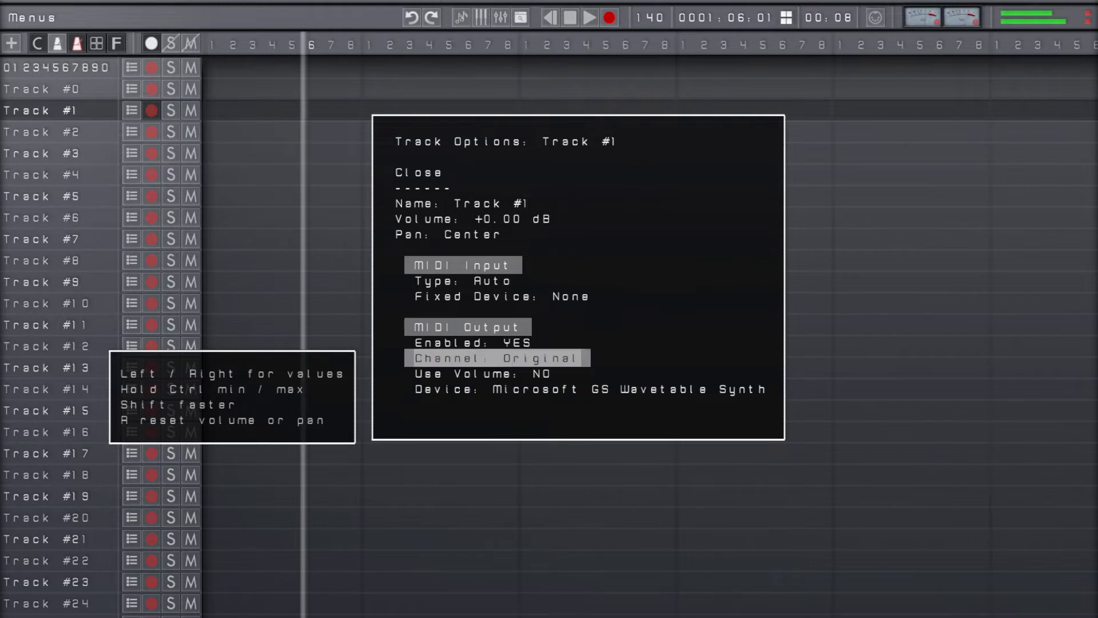
pyautogui.press('Right')
pyautogui.press('Right')
pyautogui.press('Right')
pyautogui.press('Right')
pyautogui.press('Right')
pyautogui.press('Right')
pyautogui.press('Right')
pyautogui.press('Right')
pyautogui.press('Right')
pyautogui.press('Right')
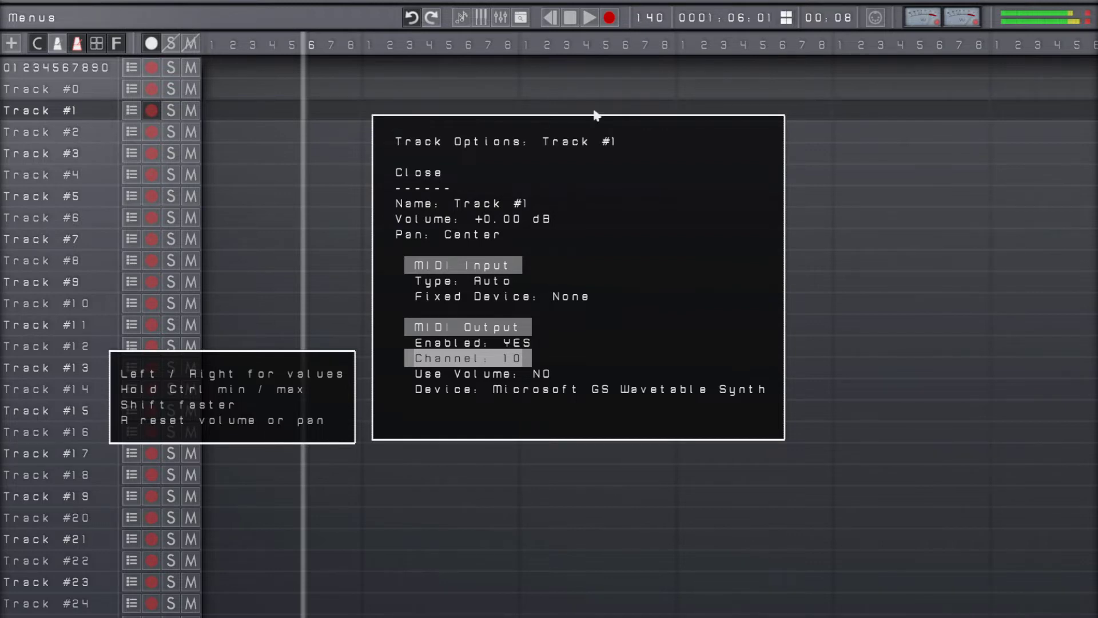
pyautogui.press('Escape')
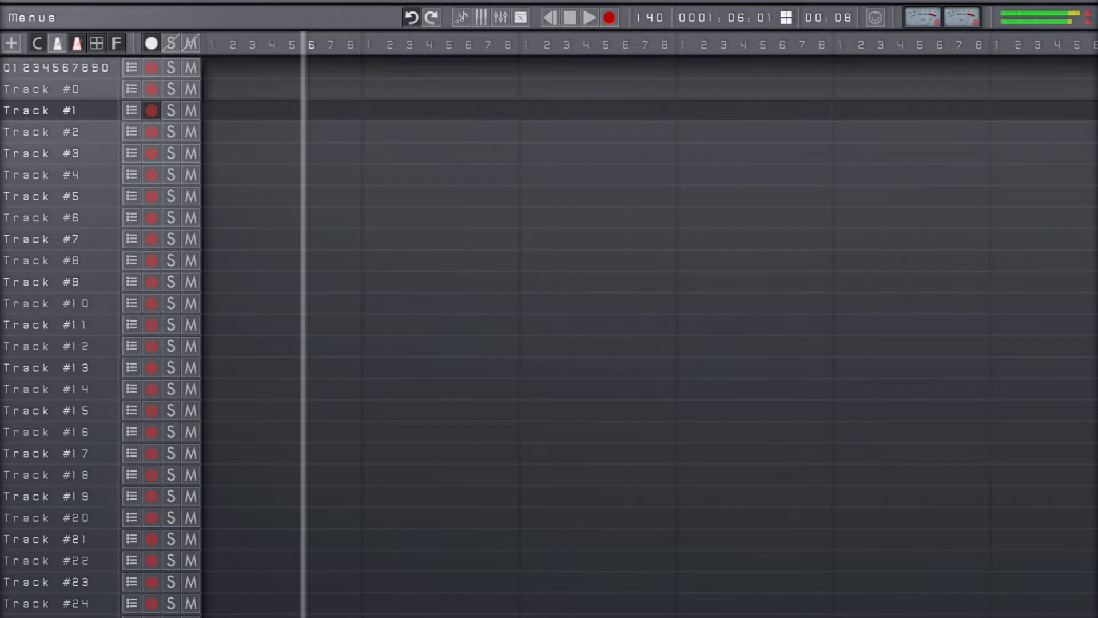
# Step through the tracks near Track #1 and look up the option that auto-arms recording for the selected track
pyautogui.press('Up')
pyautogui.press('Up')
pyautogui.press('Down')
pyautogui.press('Down')
pyautogui.click(9, 13)
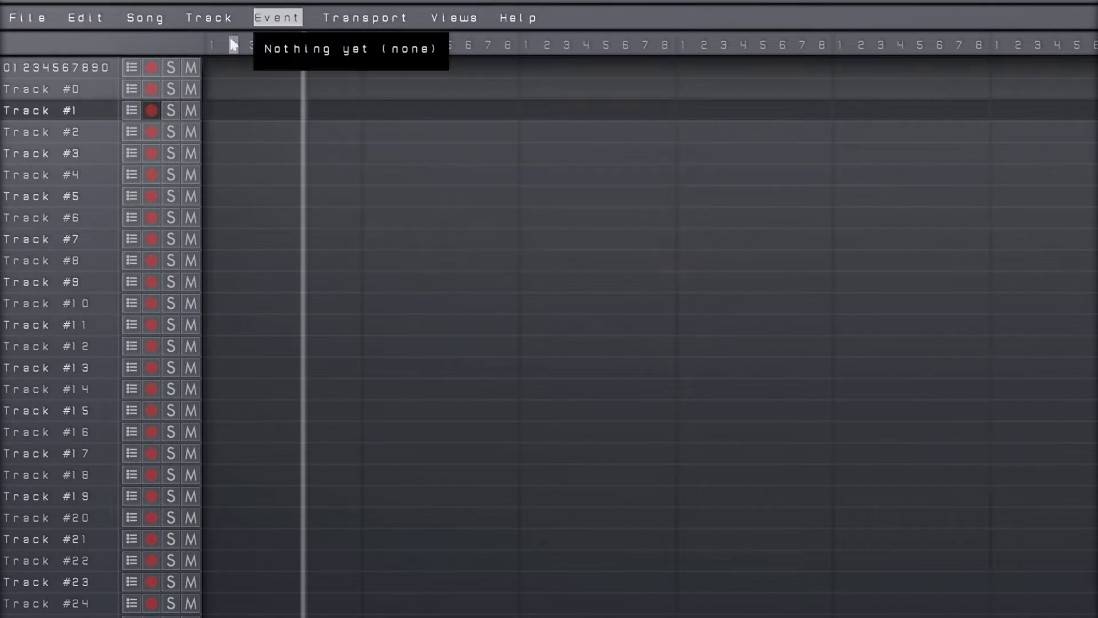
pyautogui.moveTo(220, 24)
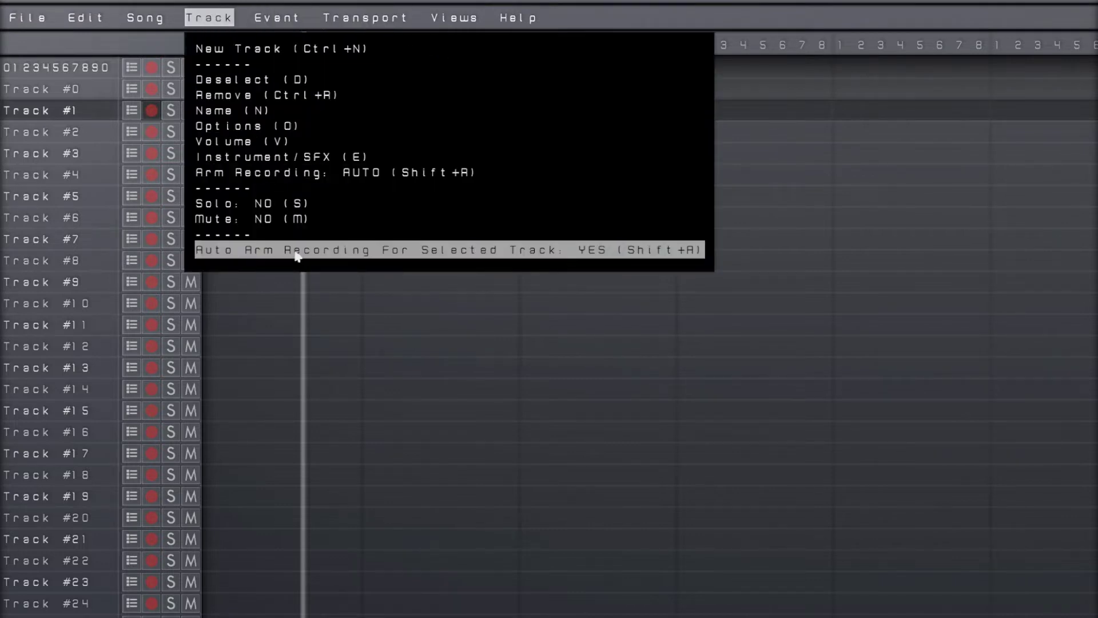
pyautogui.click(465, 267)
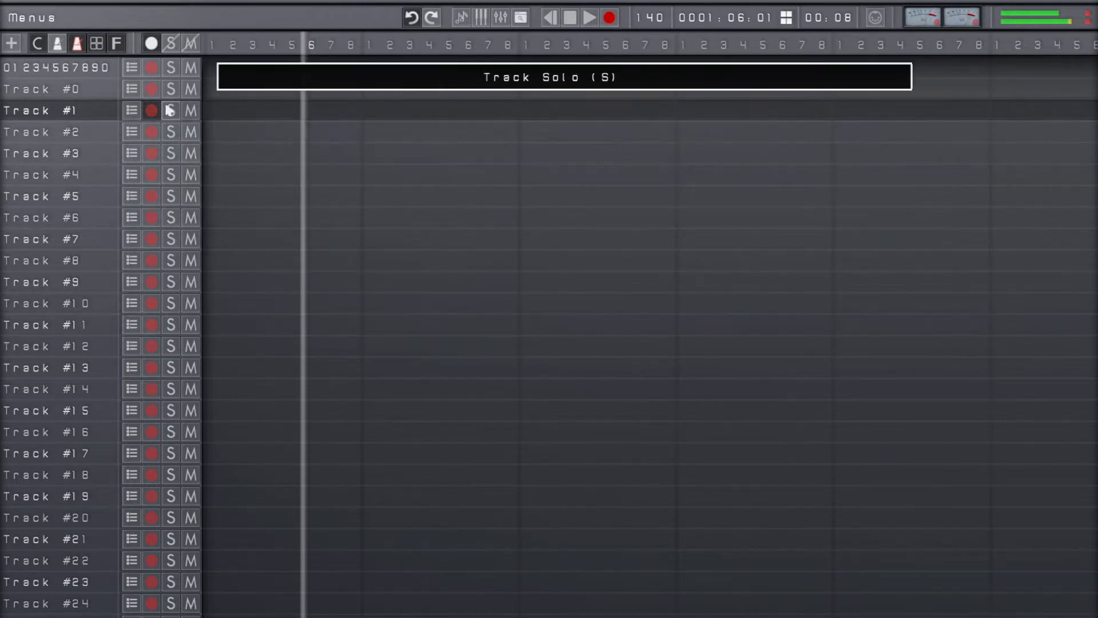
# Move the track selection down to Track #3 and back up to the first track in the list
pyautogui.press('Up')
pyautogui.press('Up')
pyautogui.press('Down')
pyautogui.press('Down')
pyautogui.press('Down')
pyautogui.press('Down')
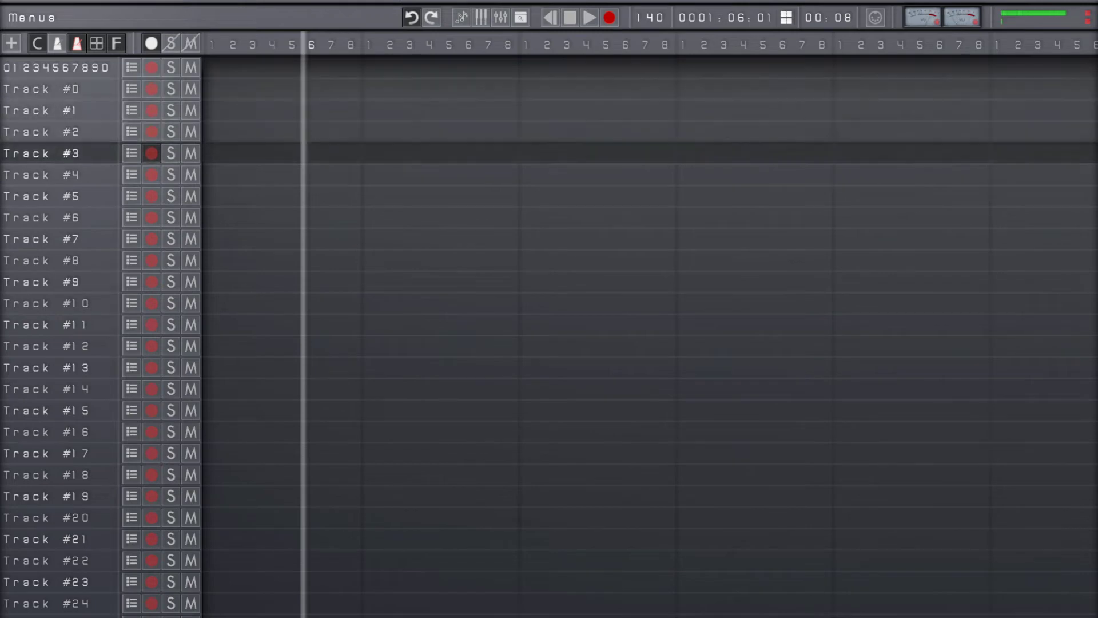
pyautogui.press('Up')
pyautogui.press('Up')
pyautogui.press('Up')
pyautogui.press('Up')
pyautogui.press('r')
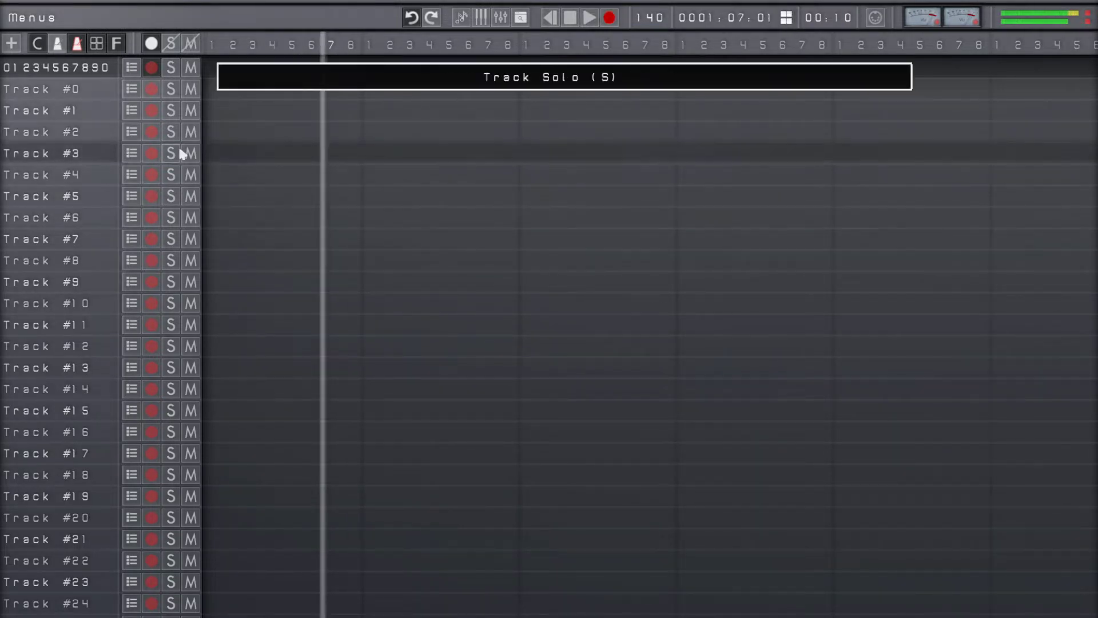
pyautogui.click(152, 46)
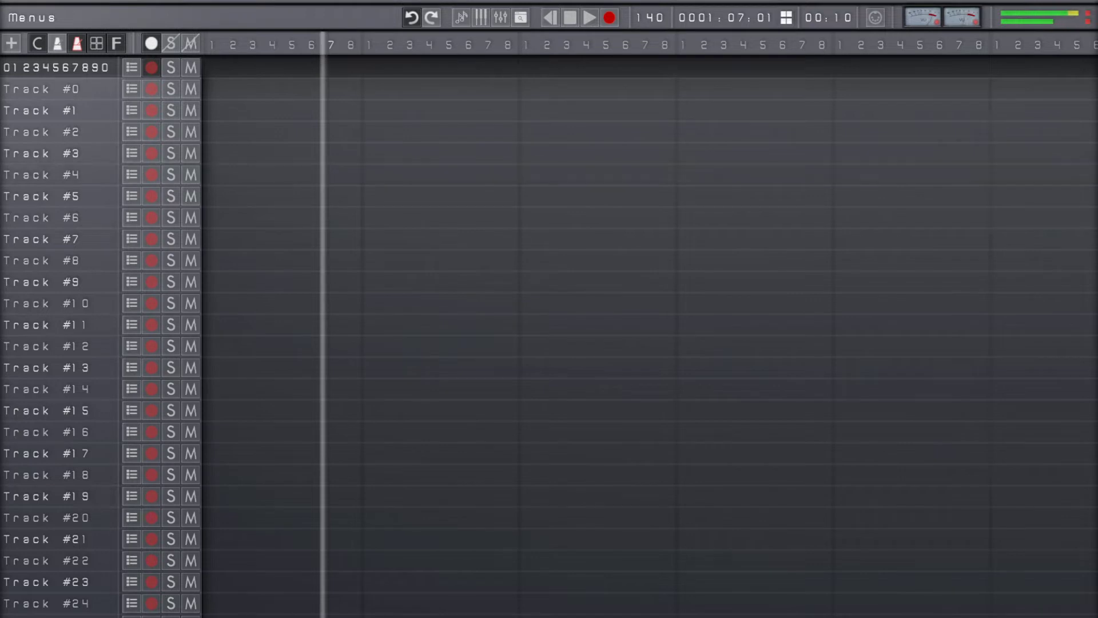
# Set UMX 610 as both the default and the shortcuts MIDI input device, and close the settings
pyautogui.press('Escape')
pyautogui.press('Down')
pyautogui.press('Down')
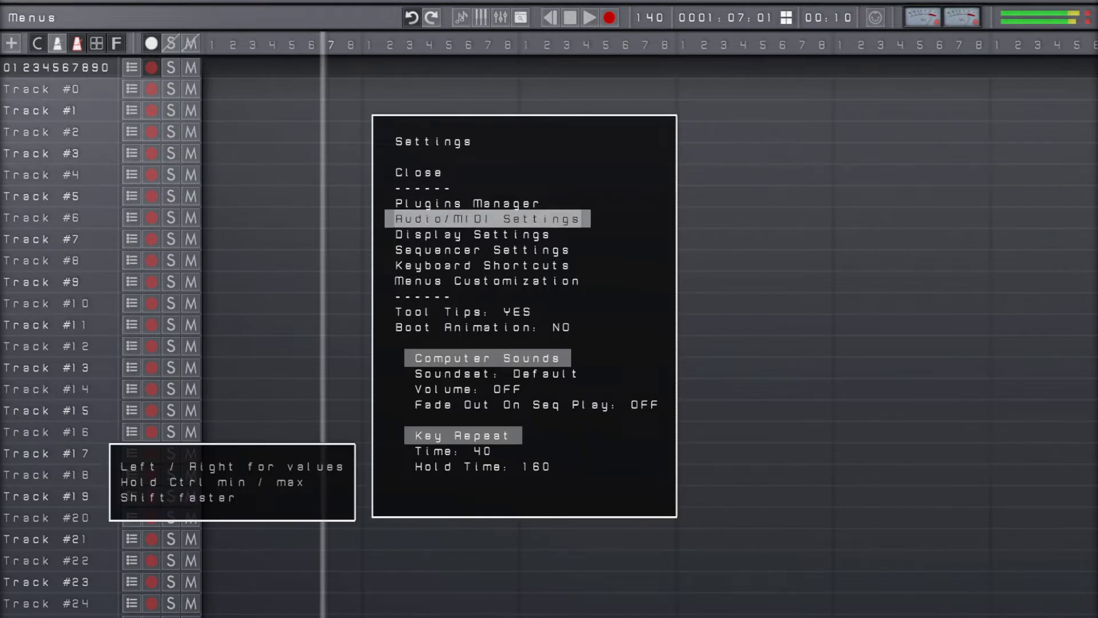
pyautogui.press('Return')
pyautogui.press('Up')
pyautogui.press('Return')
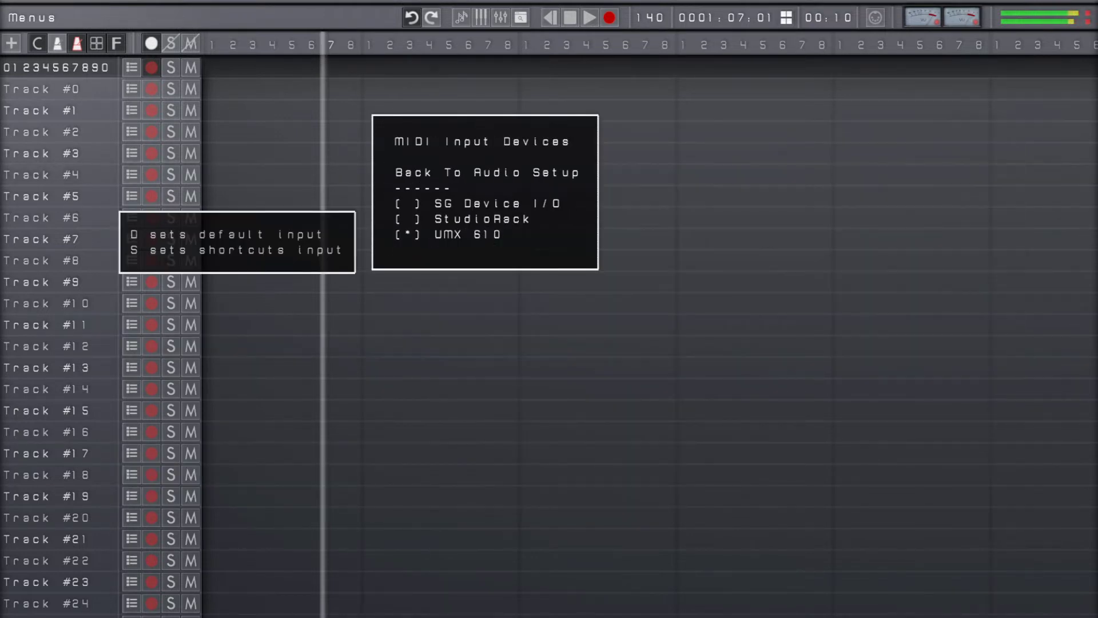
pyautogui.press('Up')
pyautogui.press('d')
pyautogui.press('s')
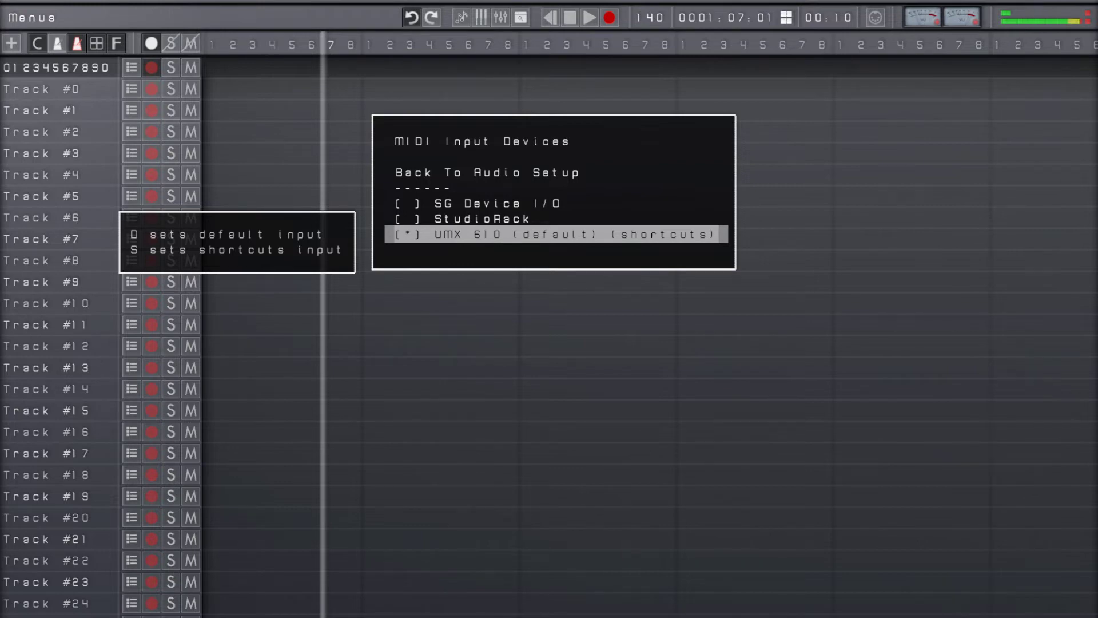
pyautogui.press('Escape')
pyautogui.press('Escape')
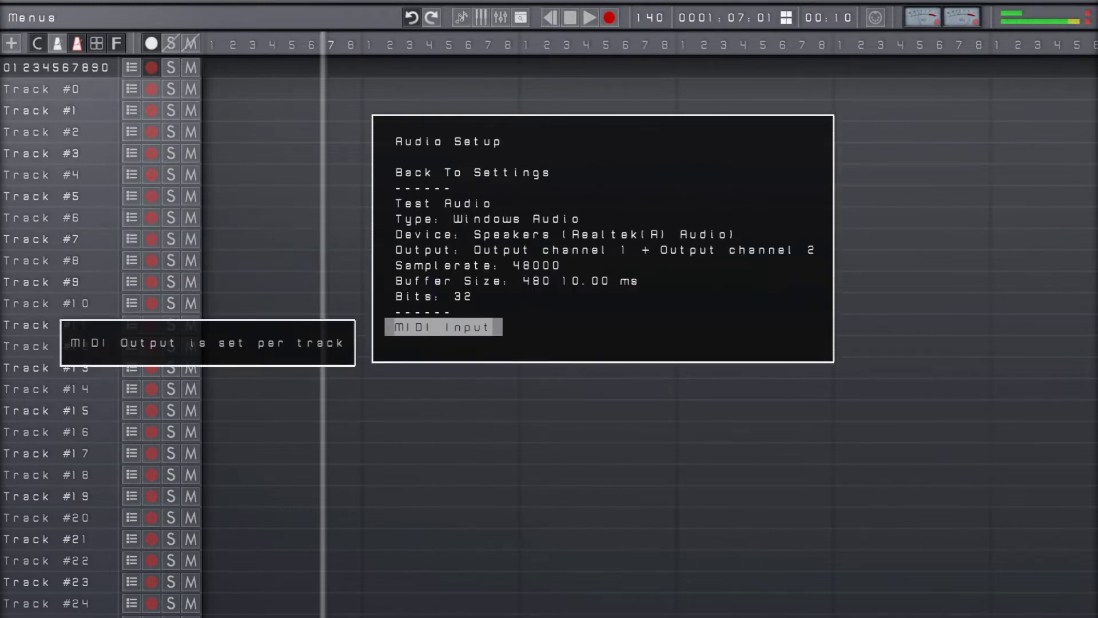
pyautogui.press('Escape')
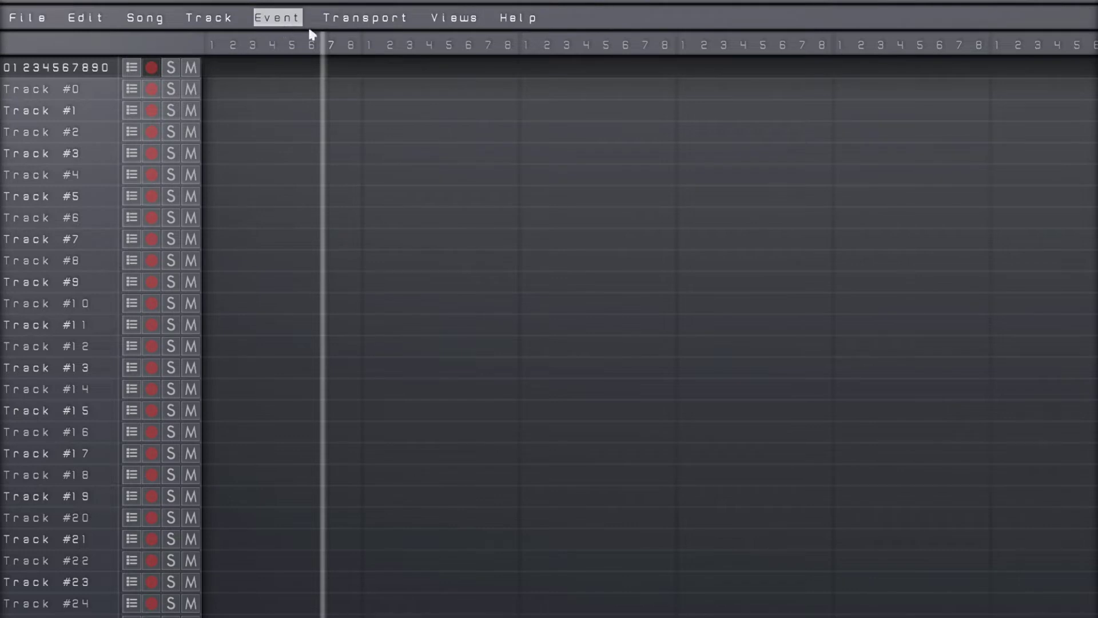
# Check the arm recording options among the track commands
pyautogui.click(206, 19)
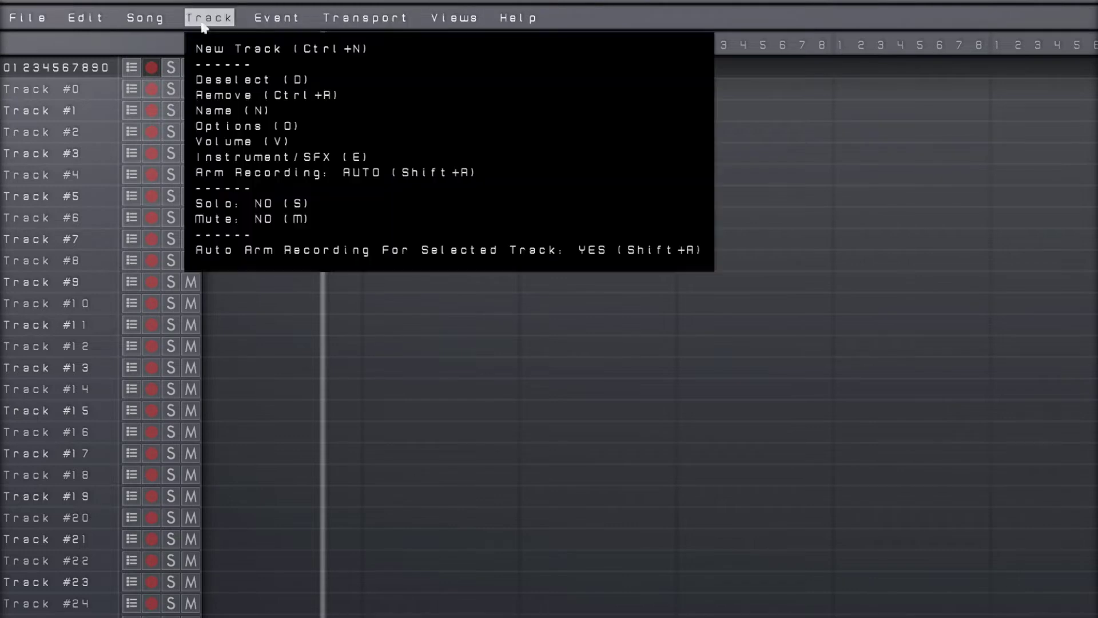
pyautogui.click(201, 23)
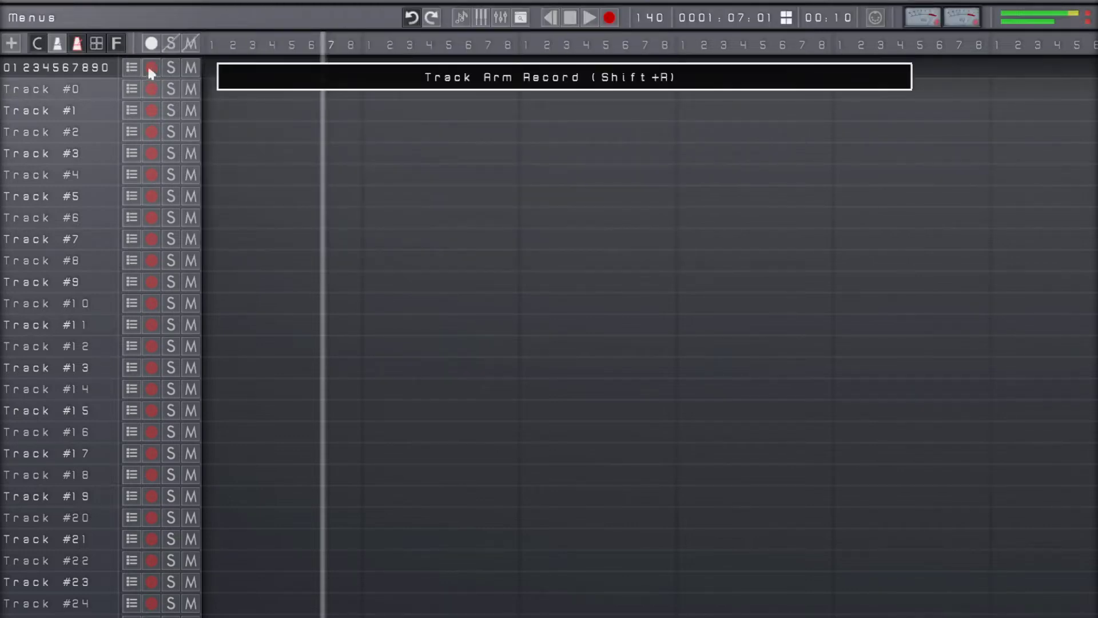
# Enable MIDI output for the first track with Microsoft GS Wavetable Synth as the device, and close the track options
pyautogui.press('Return')
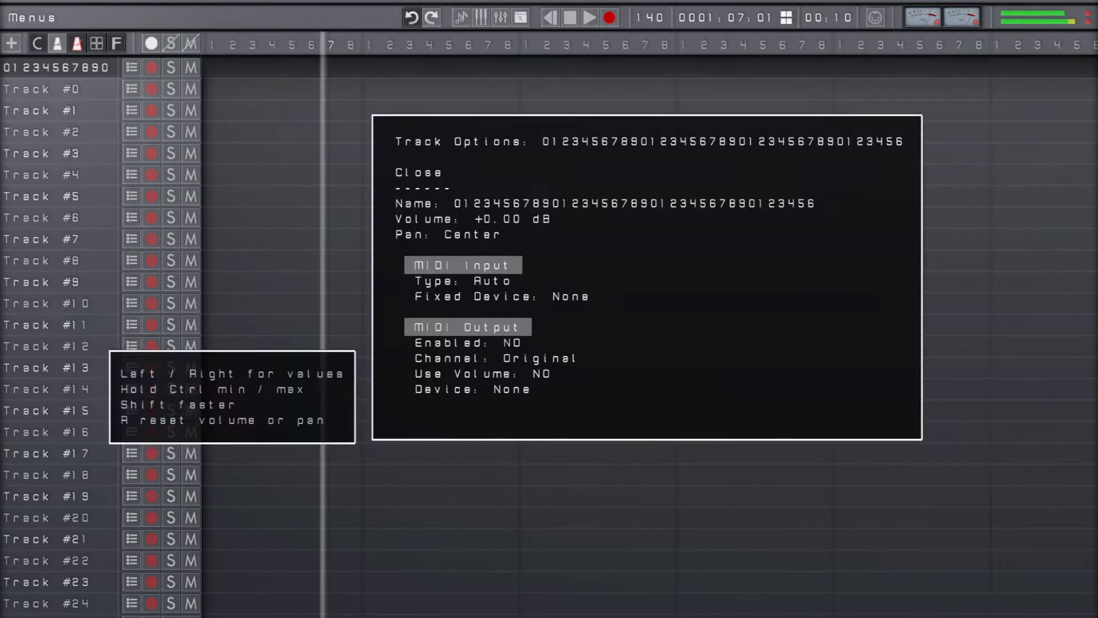
pyautogui.press('Escape')
pyautogui.press('Return')
pyautogui.press('Down')
pyautogui.press('Down')
pyautogui.press('Down')
pyautogui.press('Down')
pyautogui.press('Down')
pyautogui.press('Down')
pyautogui.press('Down')
pyautogui.press('Down')
pyautogui.press('Down')
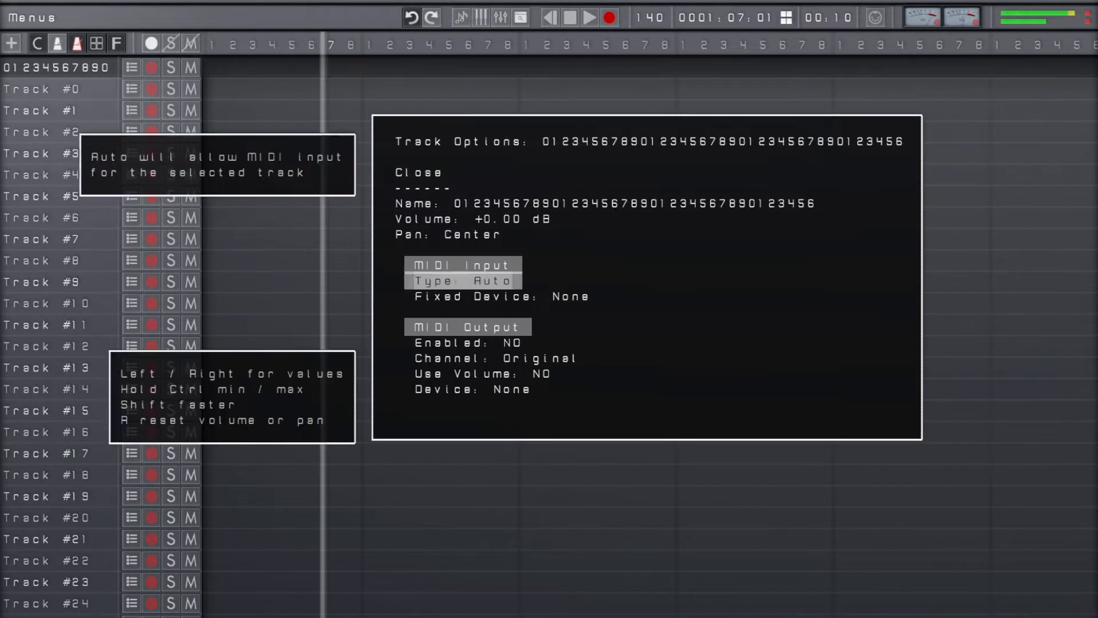
pyautogui.press('Right')
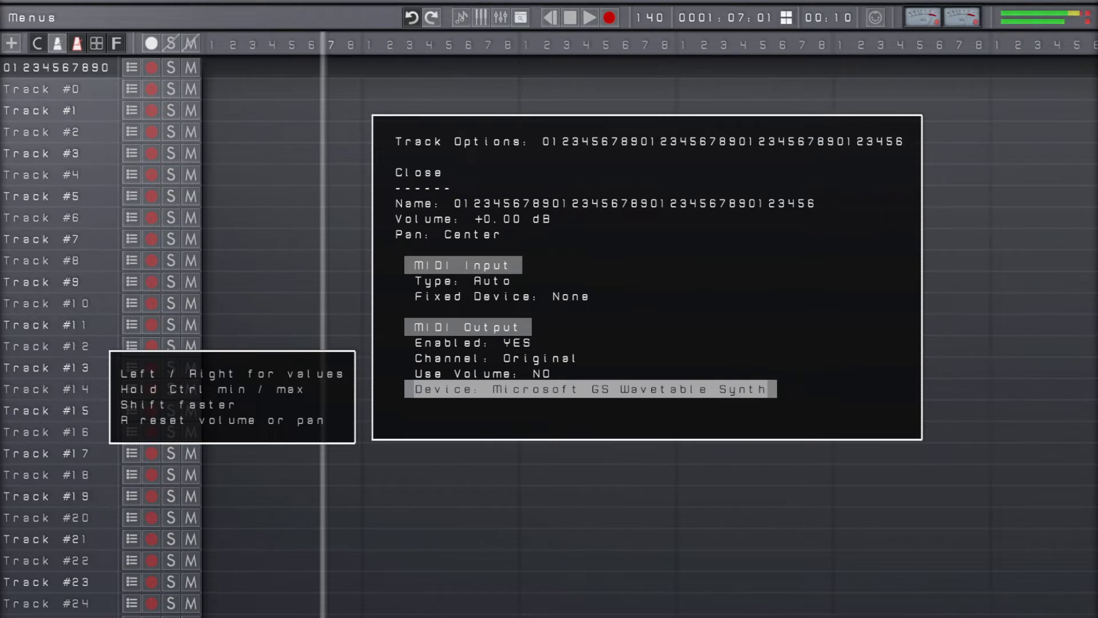
pyautogui.press('Escape')
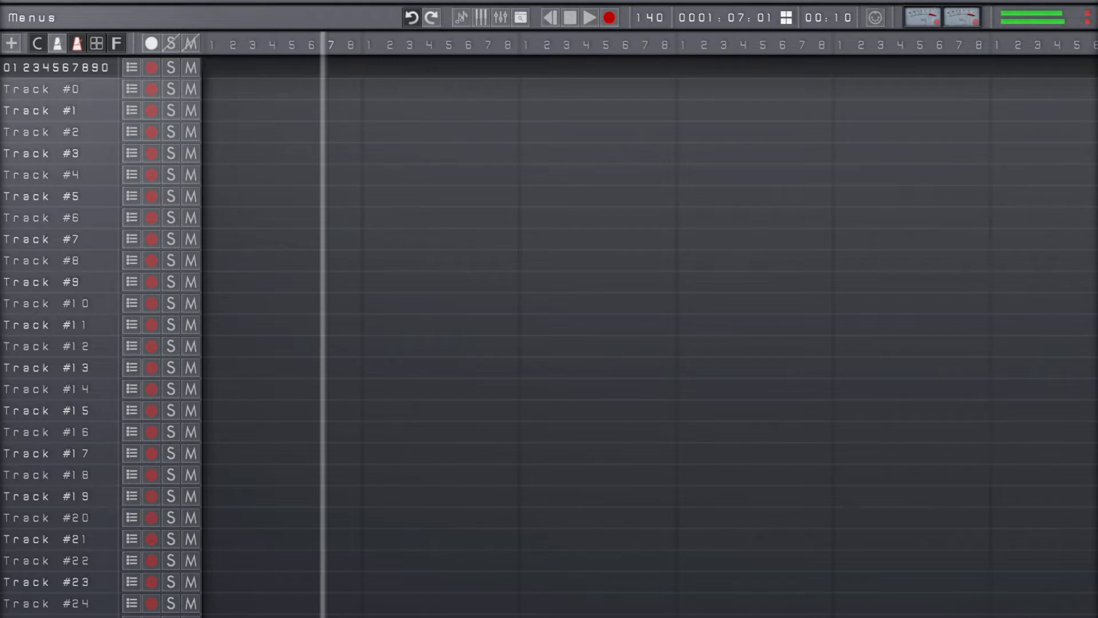
# Record a MIDI clip on the first track starting at 0001:07:01, and toggle the recording with repeated undo and redo
pyautogui.press('r')
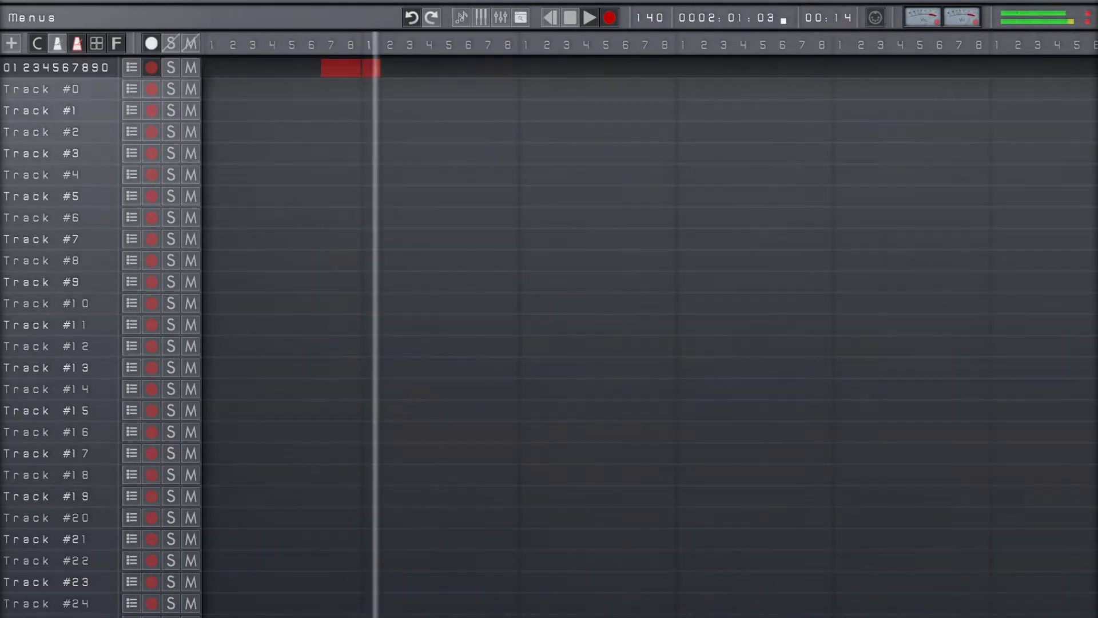
pyautogui.press('space')
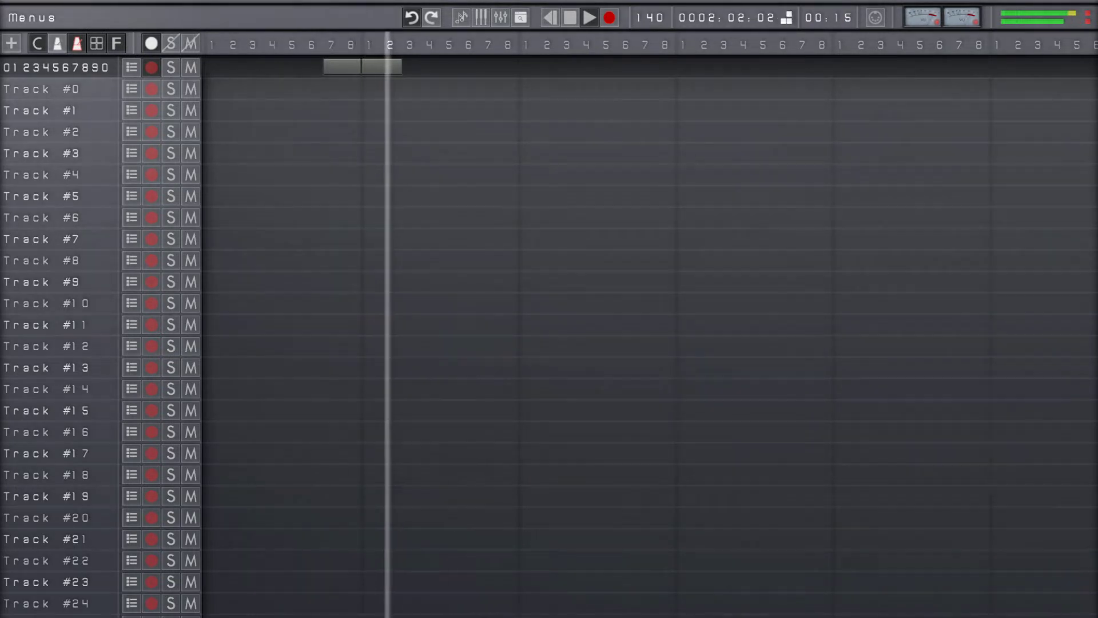
pyautogui.hotkey('ctrl', 'z')
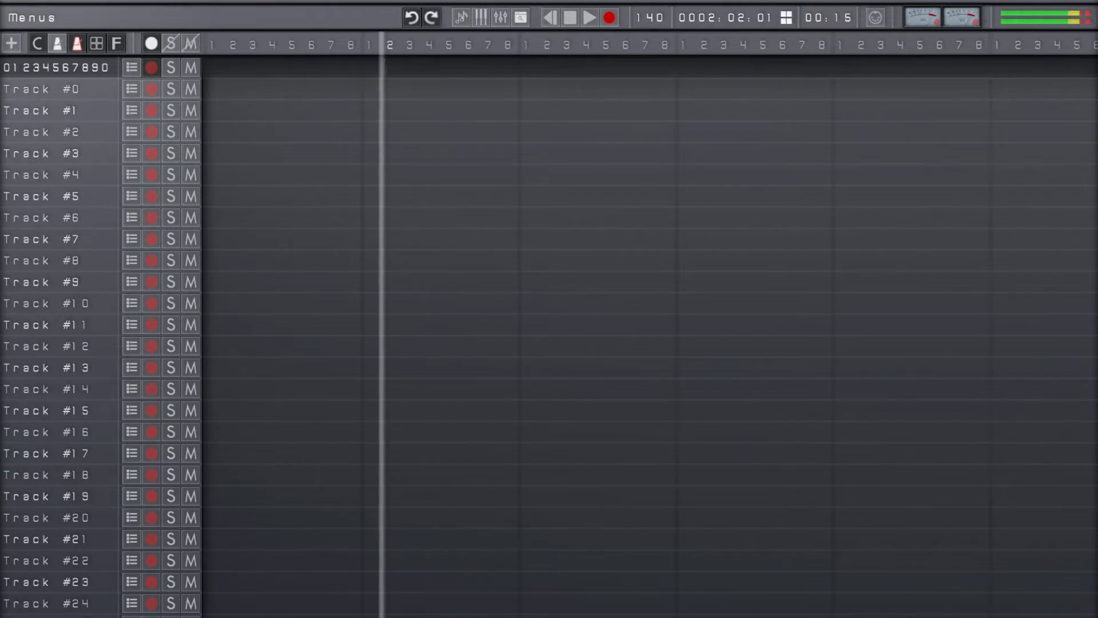
pyautogui.hotkey('ctrl', 'y')
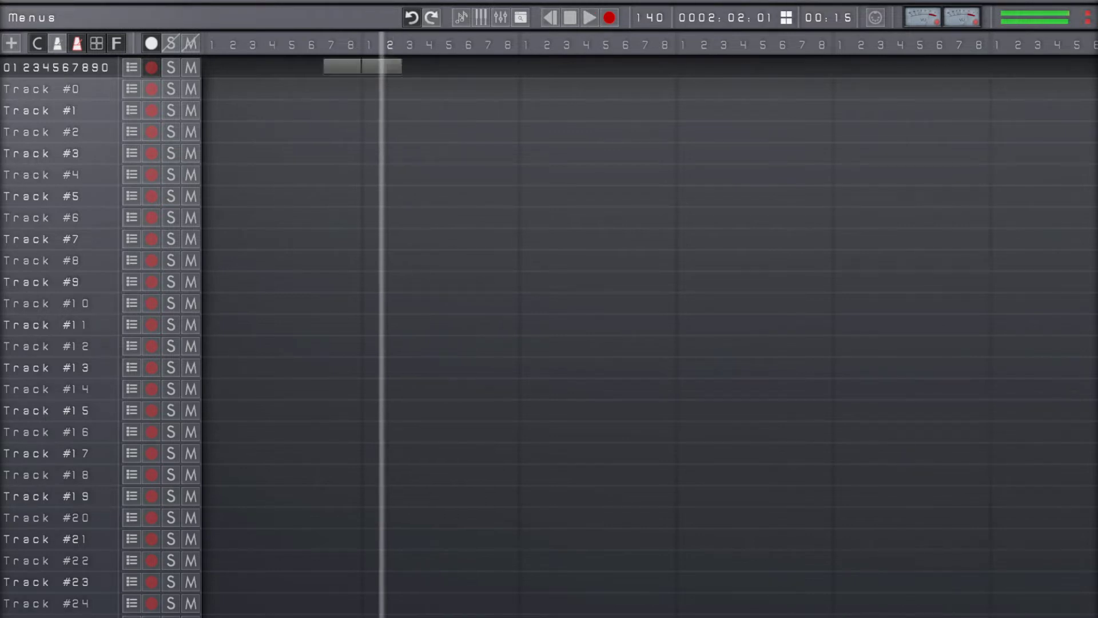
pyautogui.hotkey('ctrl', 'z')
pyautogui.hotkey('ctrl', 'y')
pyautogui.hotkey('ctrl', 'z')
pyautogui.hotkey('ctrl', 'y')
# Record a second take over the first track's clip, starting at 0001:06:01
pyautogui.press('Left')
pyautogui.press('Left')
pyautogui.press('Left')
pyautogui.press('Left')
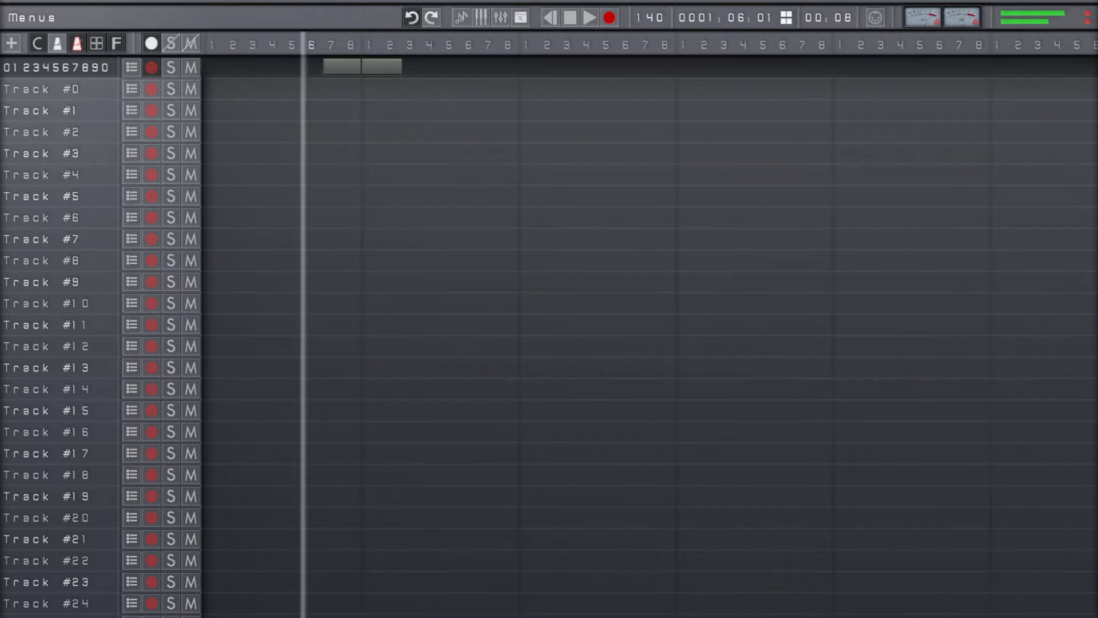
pyautogui.press('r')
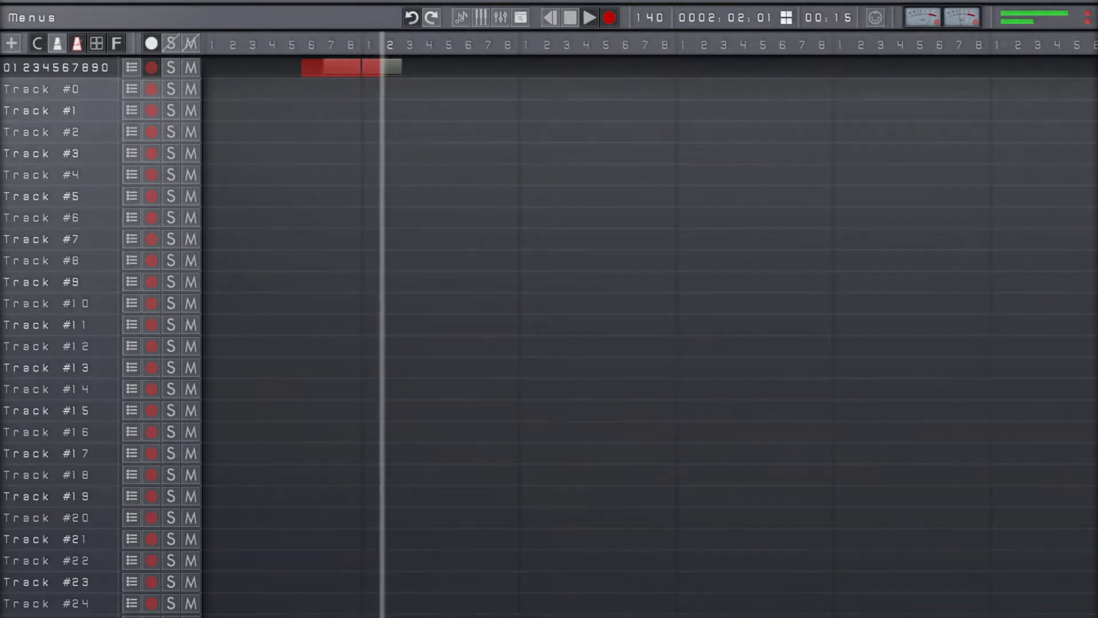
pyautogui.press('space')
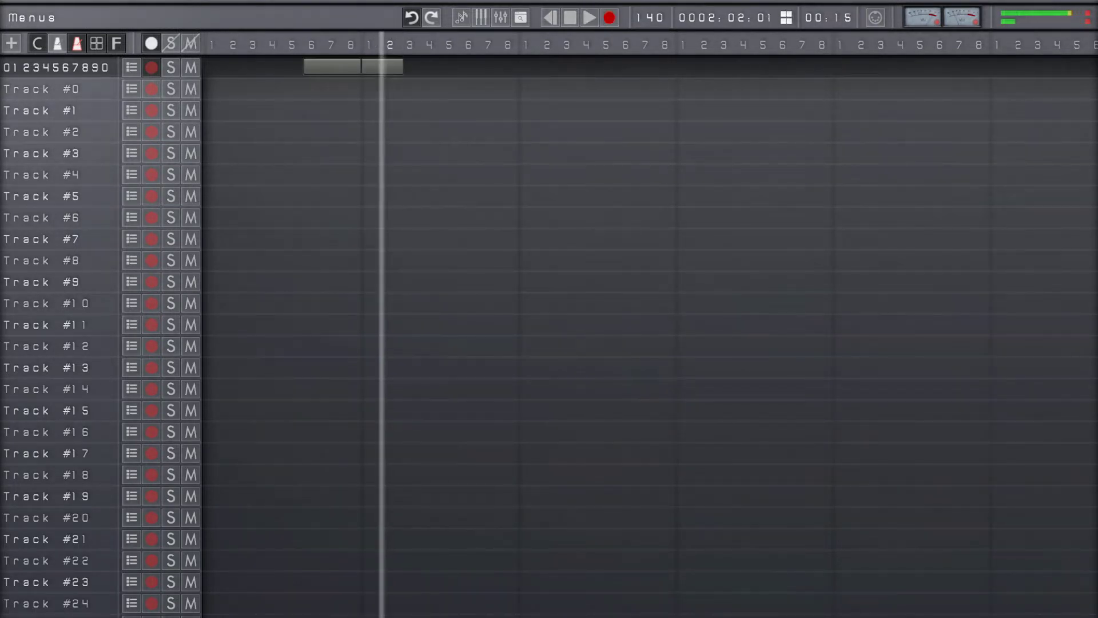
# Play back part of the overdubbed clip on the first track
pyautogui.press('Left')
pyautogui.press('Right')
pyautogui.press('Left')
pyautogui.press('Left')
pyautogui.press('space')
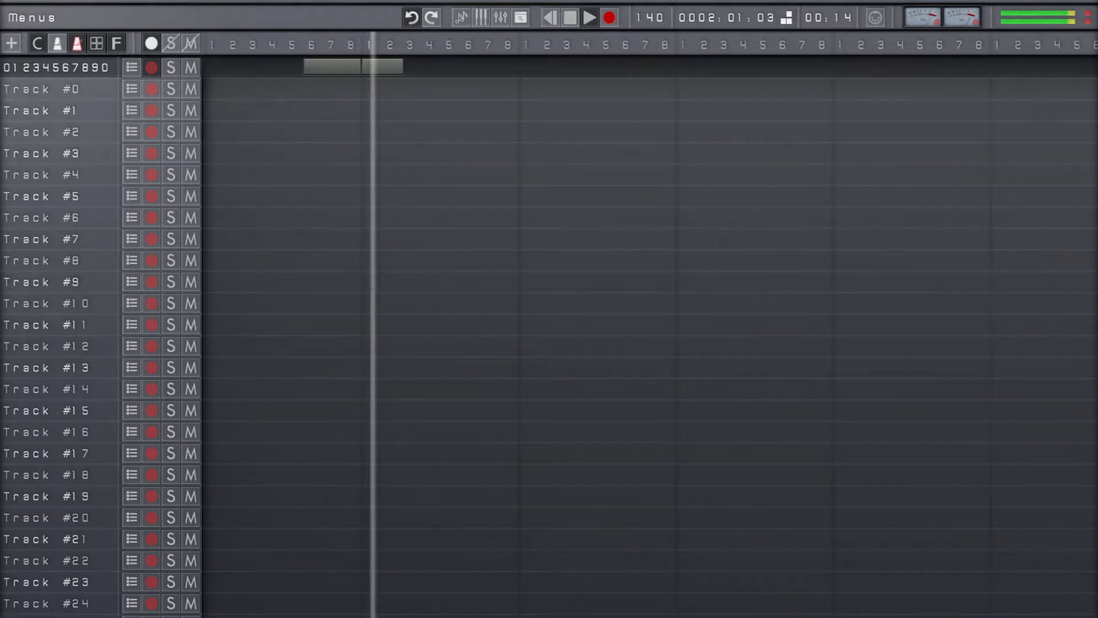
pyautogui.press('space')
# Undo the second take and step through the undo history, leaving the first recorded clip in place
pyautogui.hotkey('ctrl', 'z')
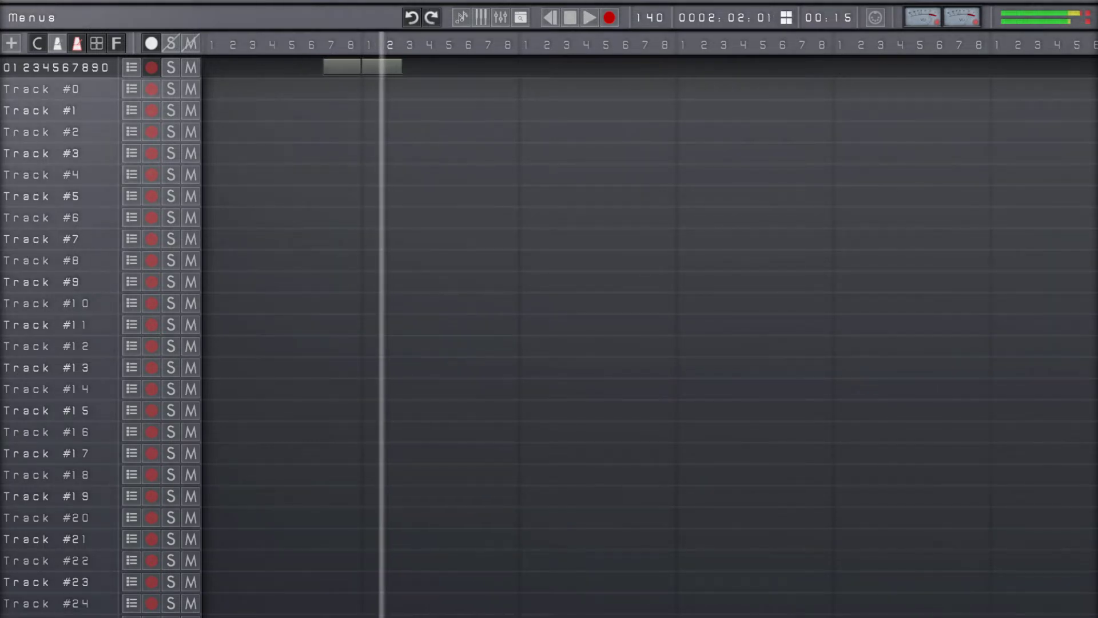
pyautogui.hotkey('ctrl', 'z')
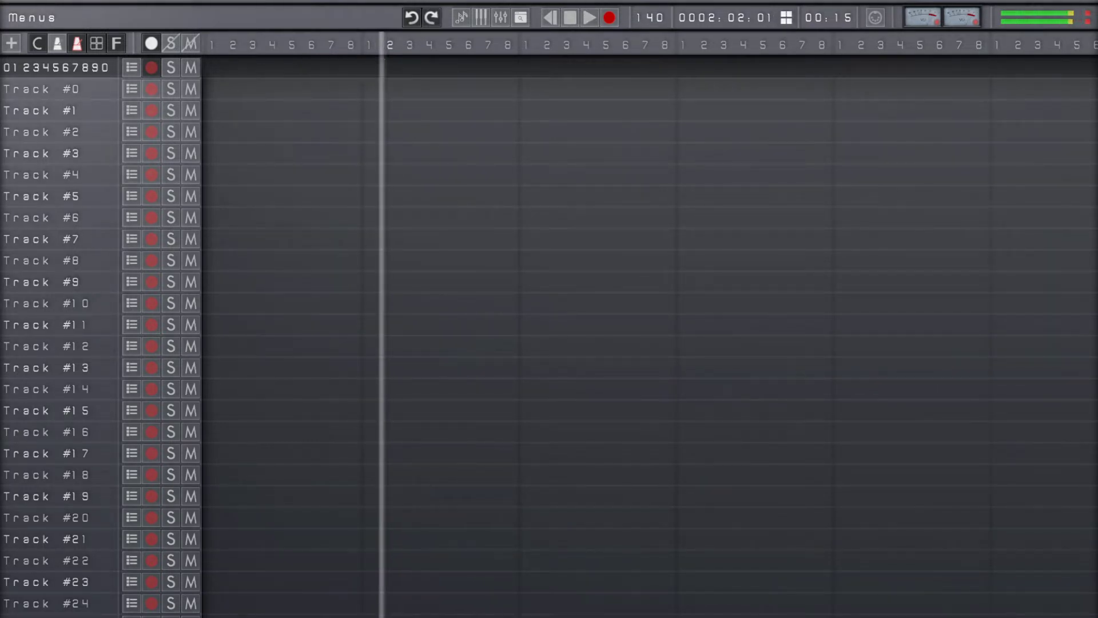
pyautogui.hotkey('ctrl', 'z')
pyautogui.hotkey('ctrl', 'z')
pyautogui.hotkey('ctrl', 'z')
pyautogui.hotkey('ctrl', 'z')
pyautogui.hotkey('ctrl', 'z')
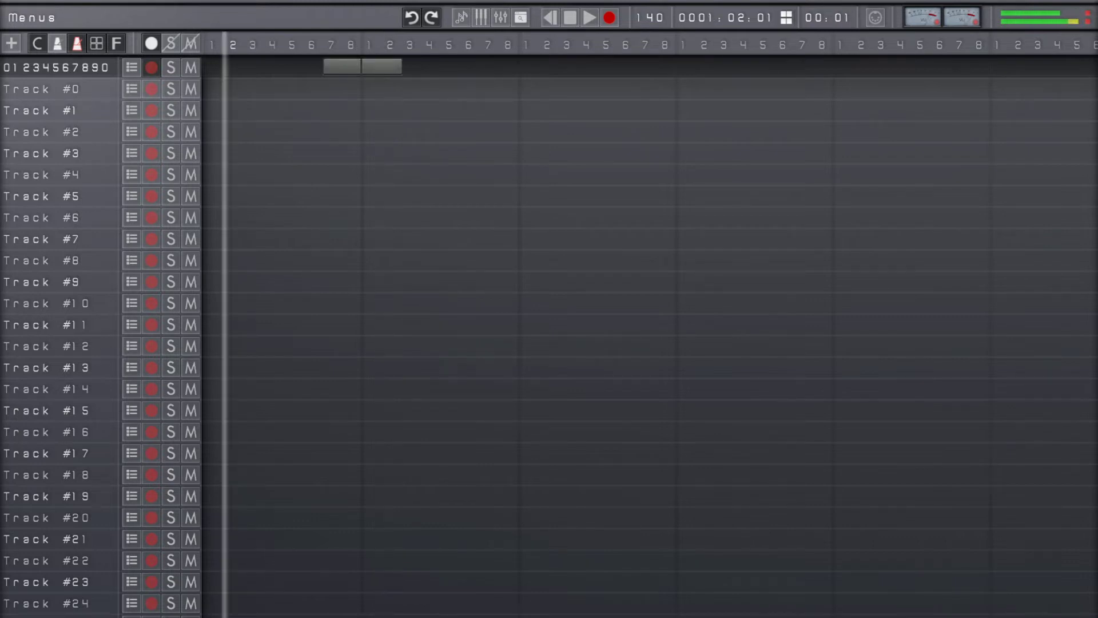
pyautogui.hotkey('ctrl', 'z')
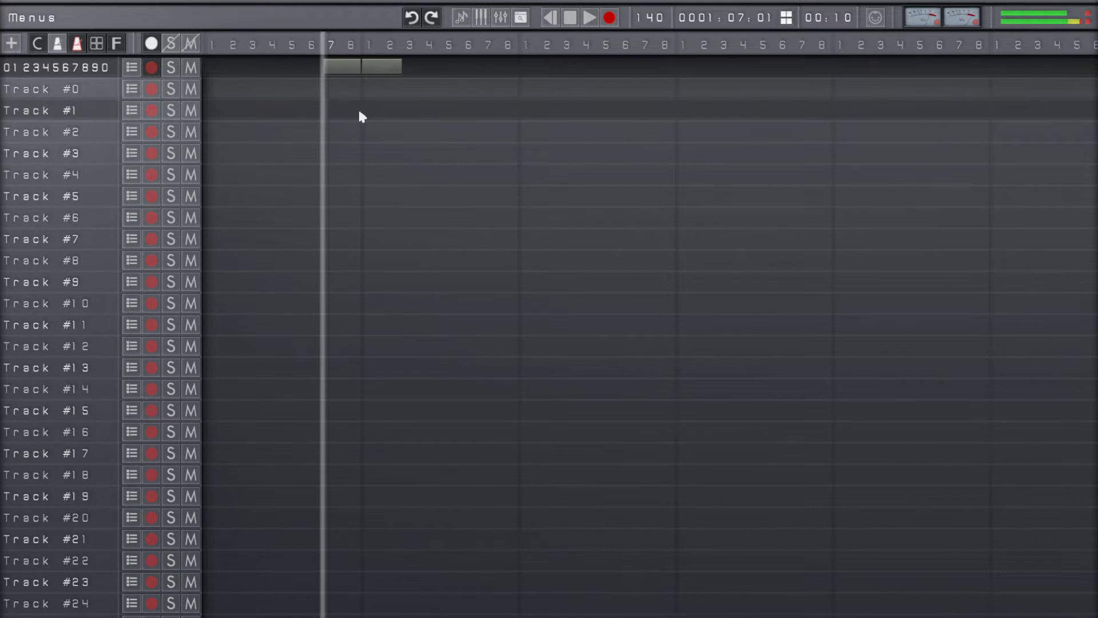
# Lower the first track's volume to -13.98 dB in its track options
pyautogui.press('Return')
pyautogui.press('Down')
pyautogui.press('Down')
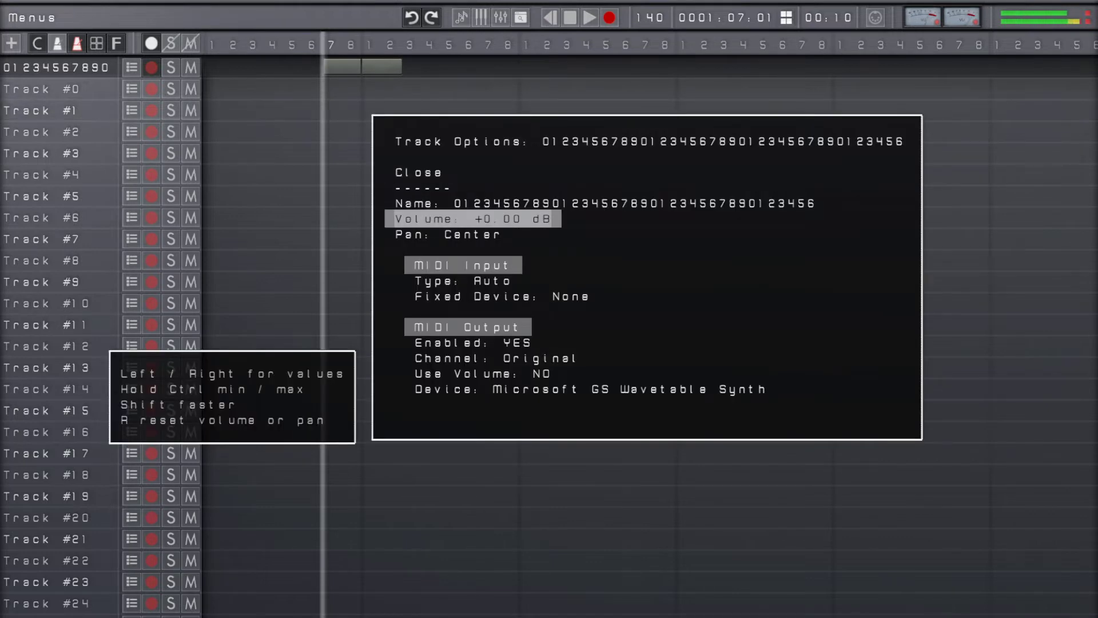
pyautogui.press('Left')
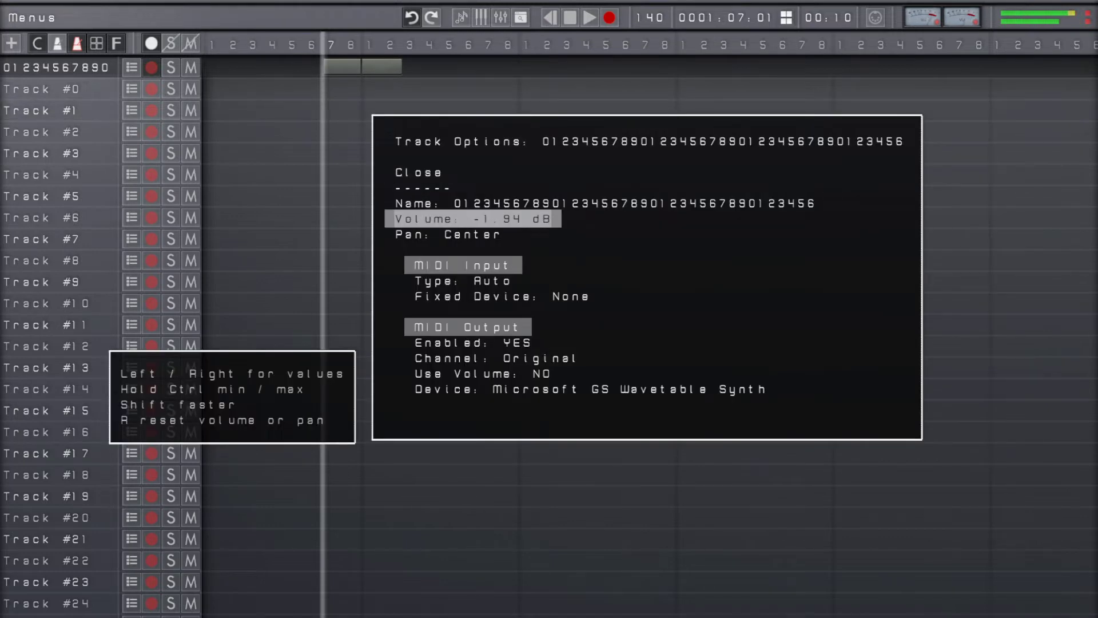
pyautogui.press('Left')
pyautogui.press('Left')
pyautogui.press('Left')
pyautogui.press('Left')
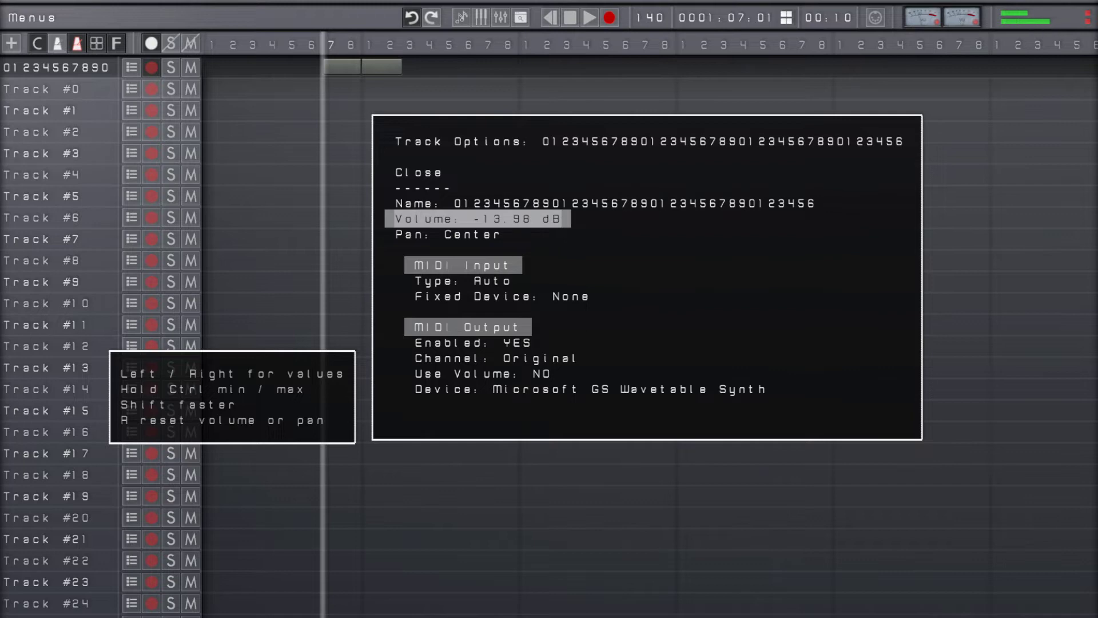
# Set Use Volume to YES for the first track's MIDI output
pyautogui.press('End')
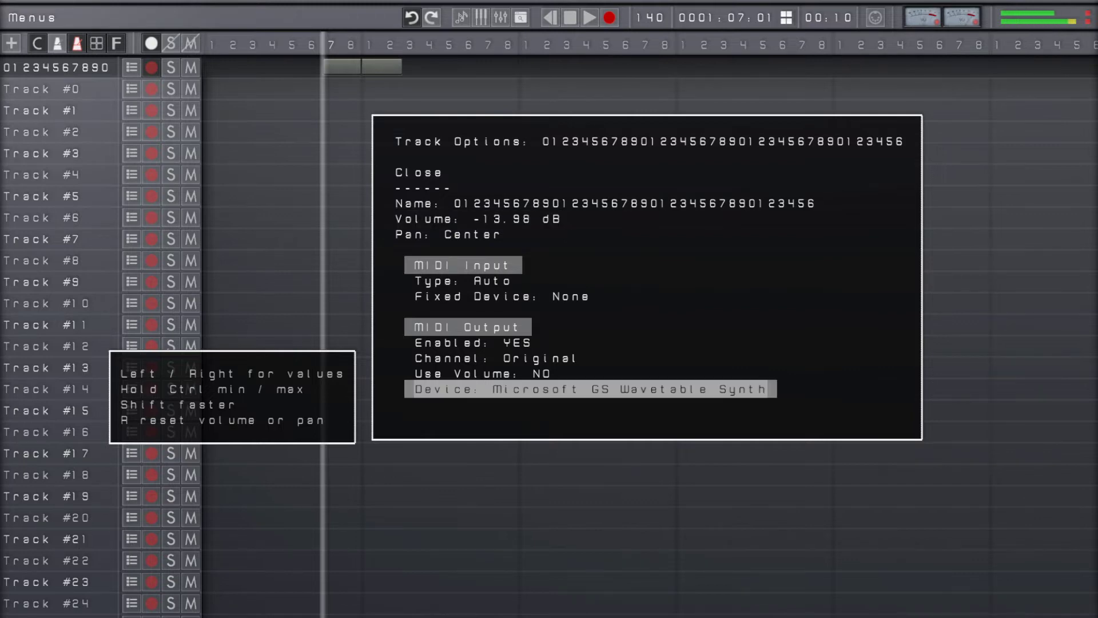
pyautogui.press('Up')
pyautogui.press('Right')
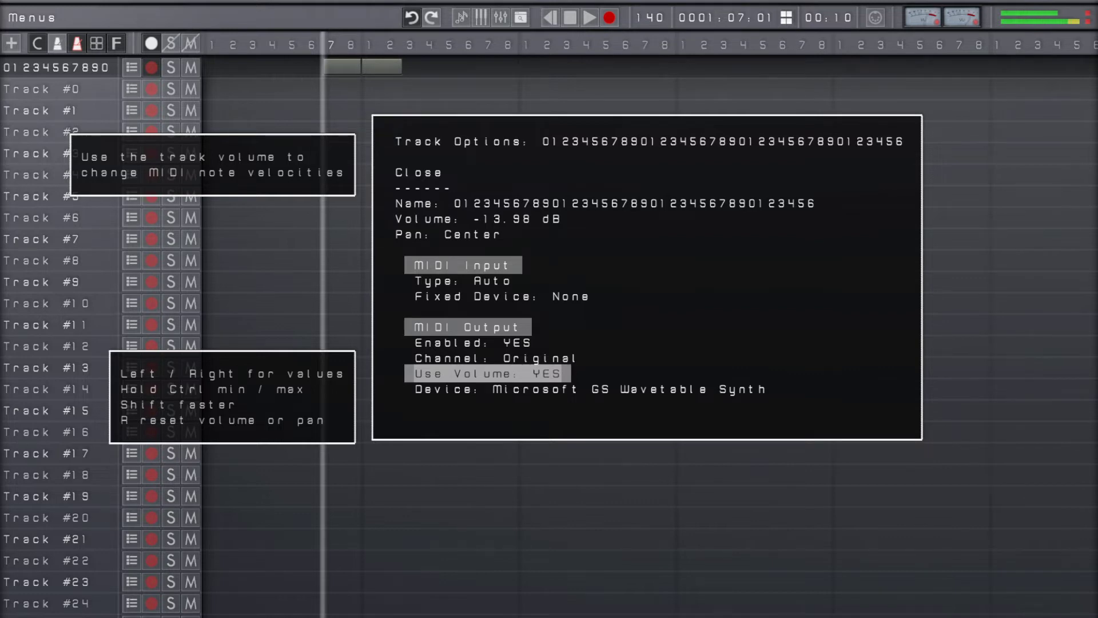
# Drop the first track's volume to the minimum, raise it to -9.63 dB, and close the track options
pyautogui.press('Up')
pyautogui.press('Up')
pyautogui.press('Up')
pyautogui.press('Up')
pyautogui.press('Up')
pyautogui.press('Up')
pyautogui.hotkey('ctrl', 'Left')
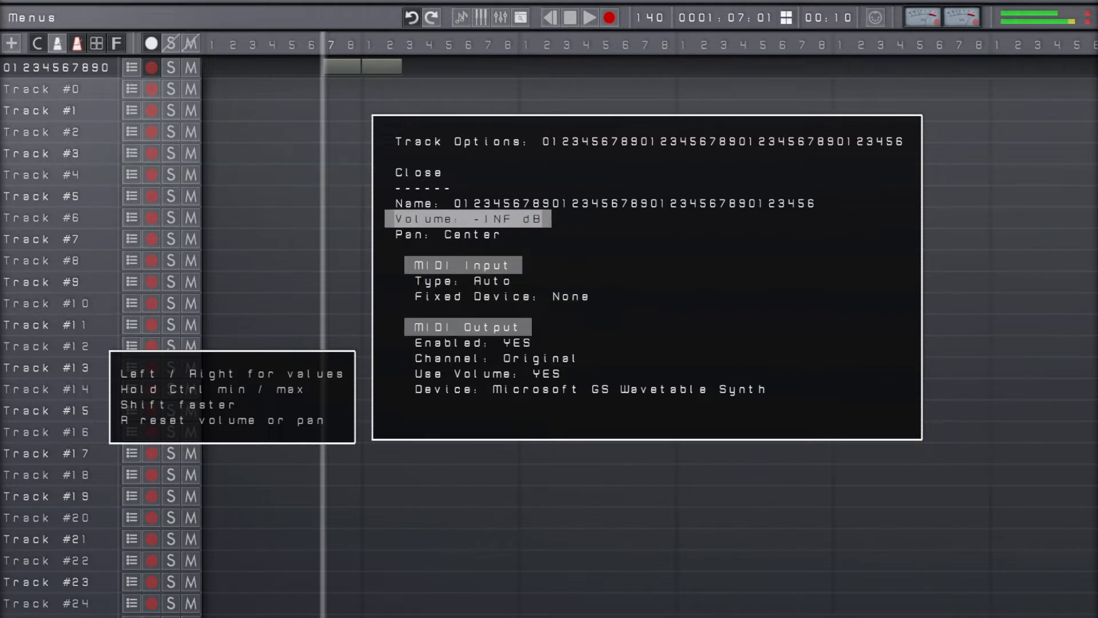
pyautogui.press('Right')
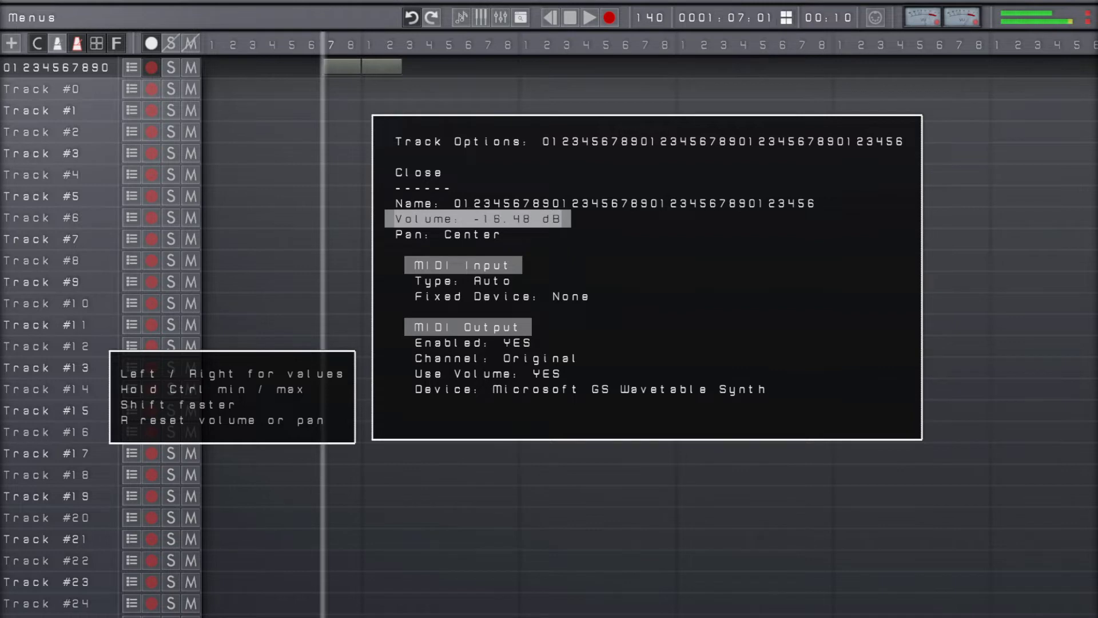
pyautogui.press('Right')
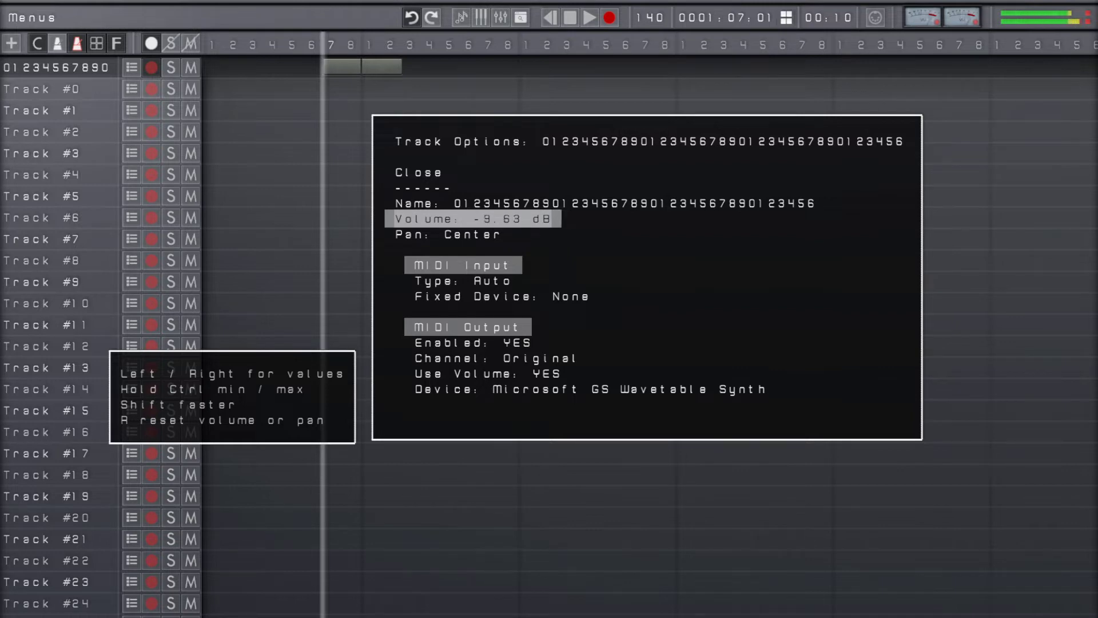
pyautogui.press('Up')
pyautogui.press('Down')
pyautogui.press('Escape')
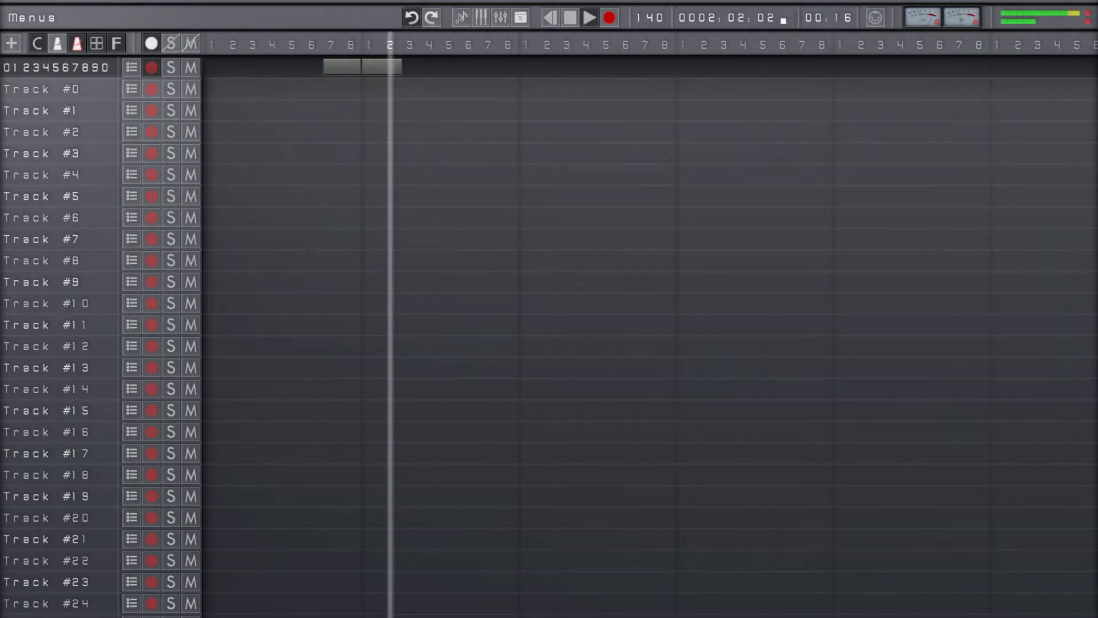
# Play back the recorded clip to hear its velocities at the lowered track volume
pyautogui.press('space')
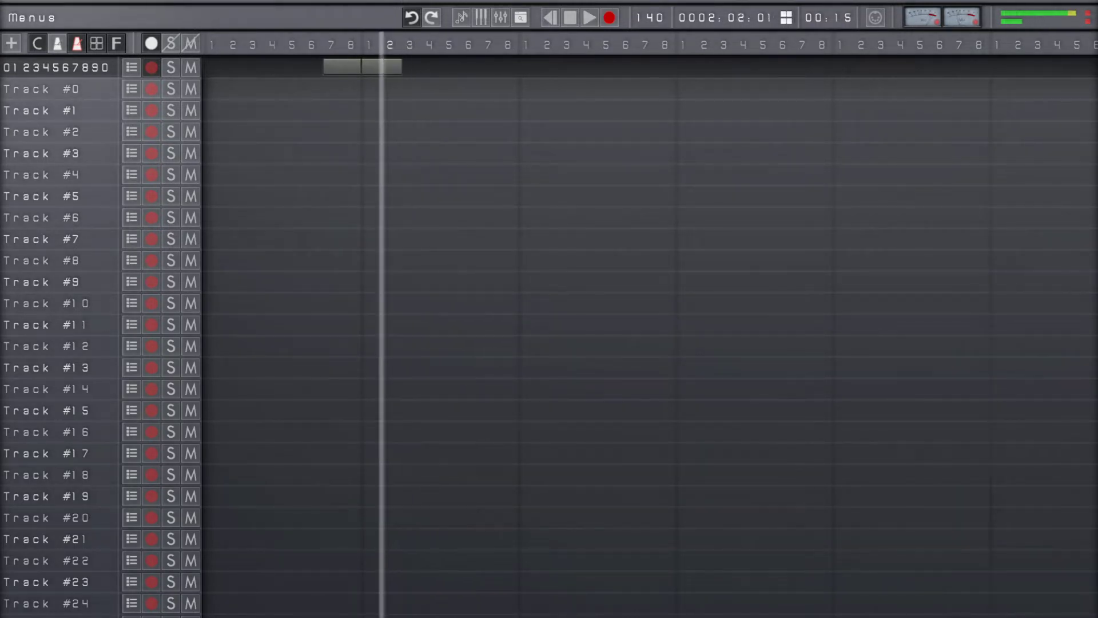
pyautogui.press('space')
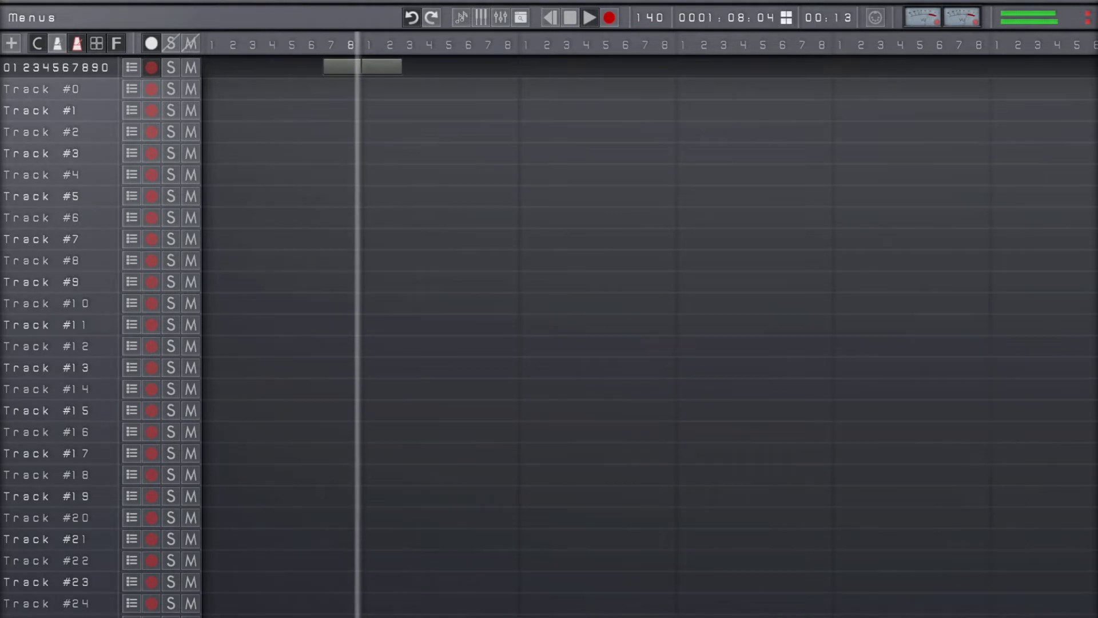
pyautogui.press('space')
# Set the first track's volume to the maximum and close the track options
pyautogui.press('Return')
pyautogui.press('Down')
pyautogui.press('Down')
pyautogui.press('Down')
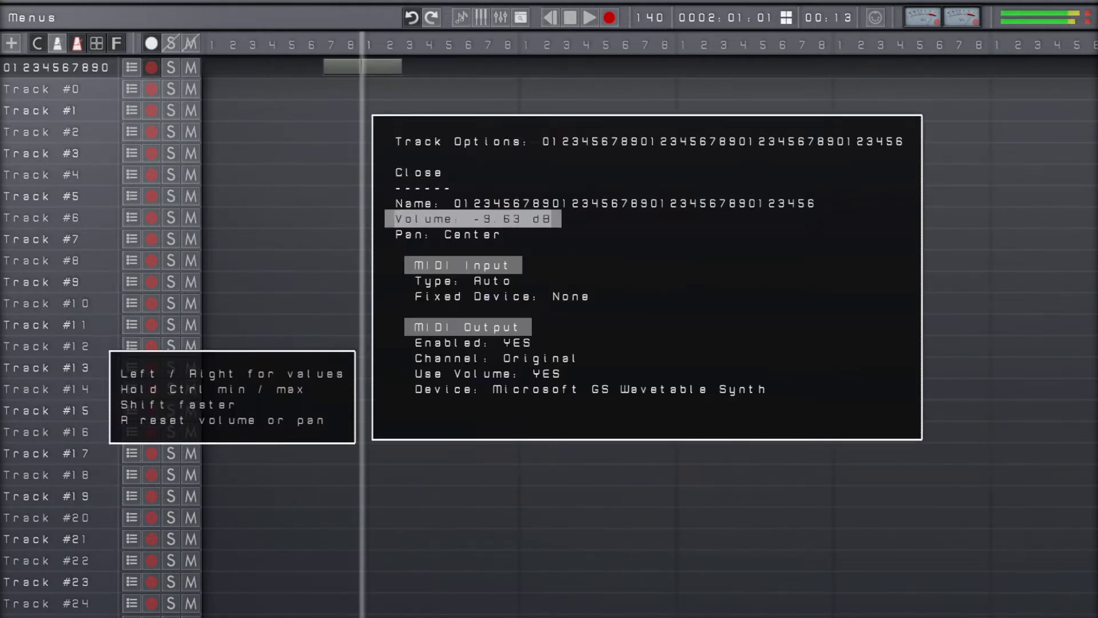
pyautogui.hotkey('ctrl', 'Right')
pyautogui.press('Escape')
# Play the clip again from its start to hear it at the maximum track volume
pyautogui.press('Left')
pyautogui.press('Left')
pyautogui.press('space')
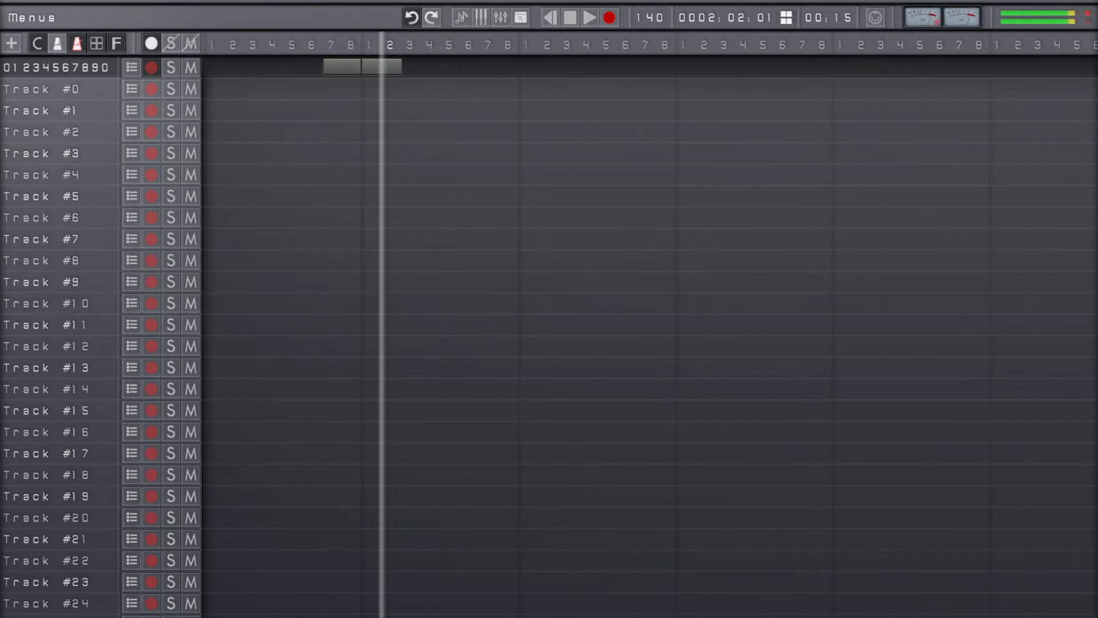
# Open the Menus Customization settings for the top menus
pyautogui.press('Escape')
pyautogui.press('Down')
pyautogui.press('Down')
pyautogui.press('Down')
pyautogui.press('Down')
pyautogui.press('Down')
pyautogui.press('Down')
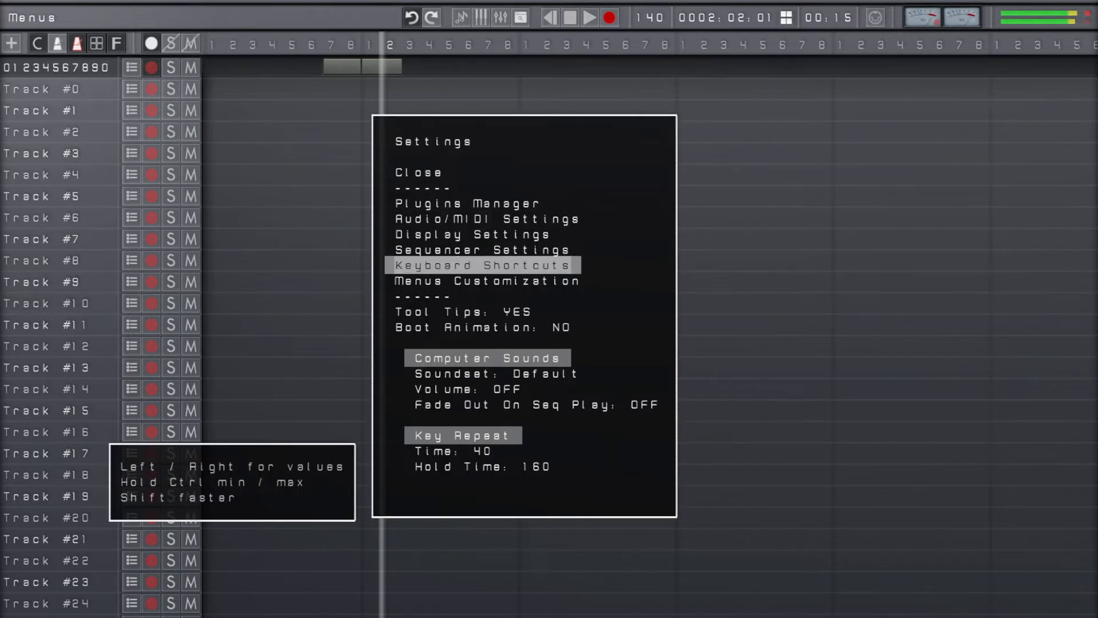
pyautogui.press('Return')
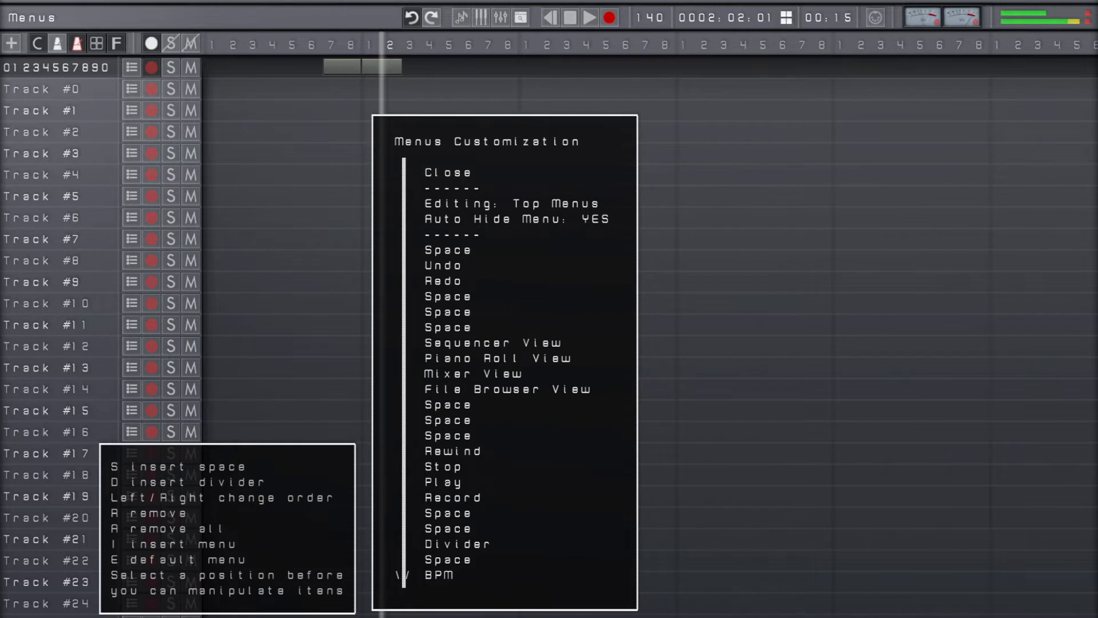
pyautogui.press('Down')
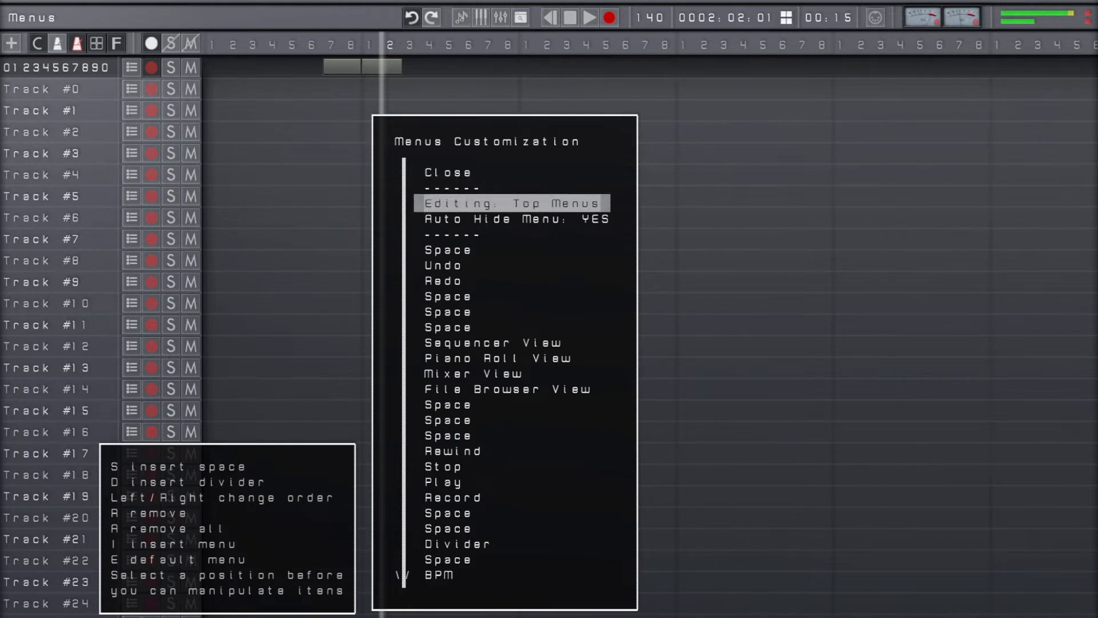
# Remove VU Meter Analog from the top menus, along with two neighbouring spaces and one divider
pyautogui.press('pagedown')
pyautogui.press('Down')
pyautogui.press('Down')
pyautogui.press('Down')
pyautogui.press('Down')
pyautogui.press('Down')
pyautogui.press('Down')
pyautogui.press('Down')
pyautogui.press('Down')
pyautogui.press('Down')
pyautogui.press('Down')
pyautogui.press('Down')
pyautogui.press('Down')
pyautogui.press('Down')
pyautogui.press('Down')
pyautogui.press('Down')
pyautogui.press('Down')
pyautogui.press('Down')
pyautogui.press('Up')
pyautogui.press('Up')
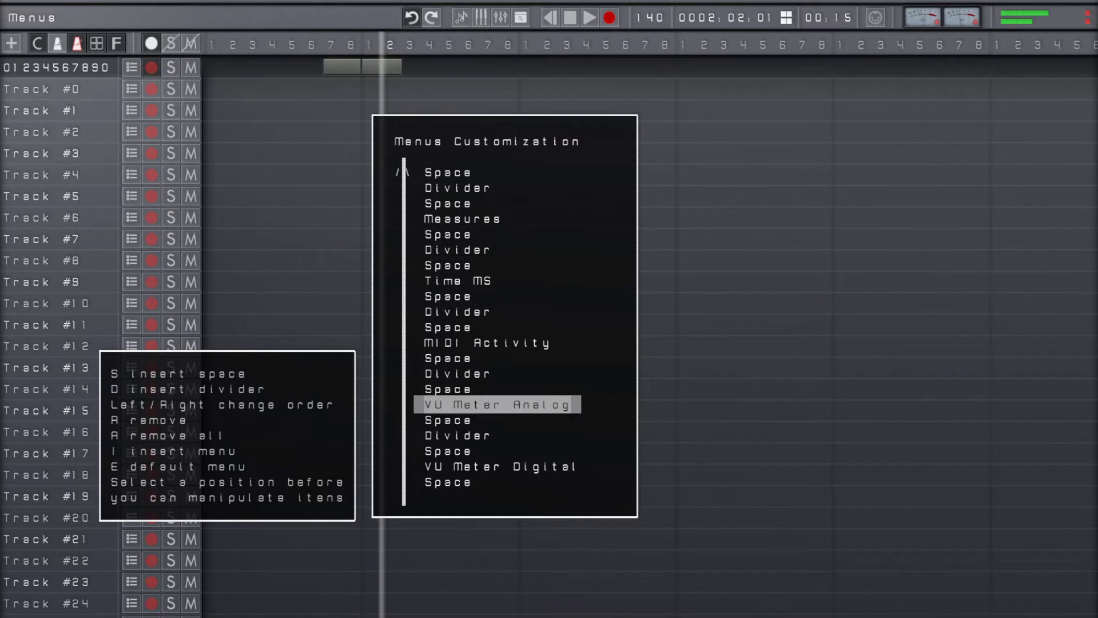
pyautogui.press('r')
pyautogui.press('r')
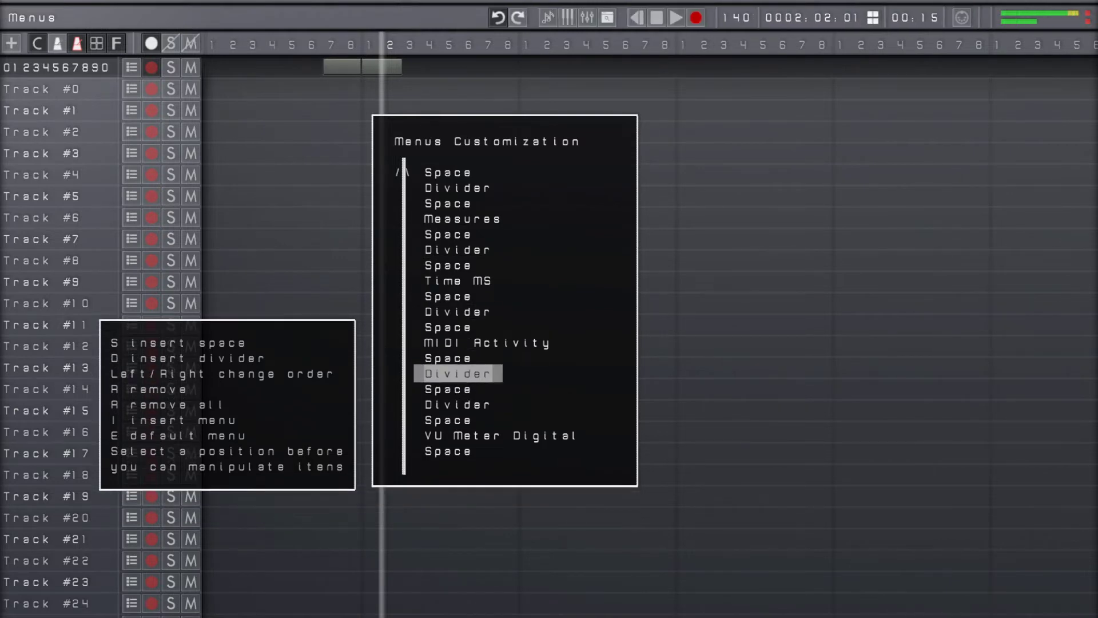
pyautogui.press('r')
# Remove MIDI Activity from the top menus, along with one neighbouring space and one divider
pyautogui.press('r')
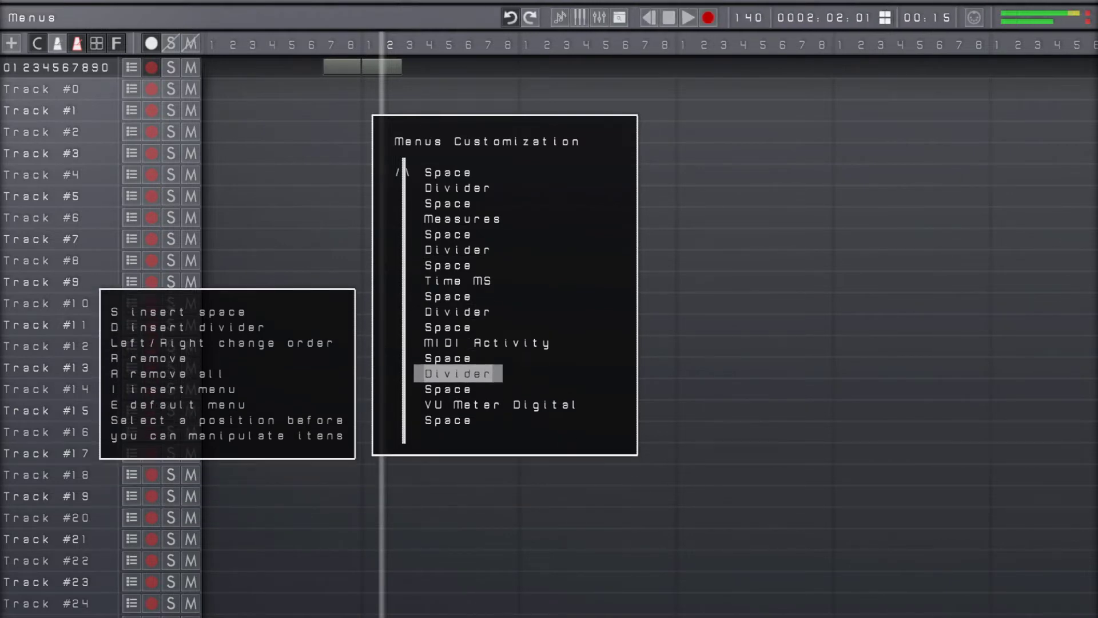
pyautogui.press('Up')
pyautogui.press('Up')
pyautogui.press('r')
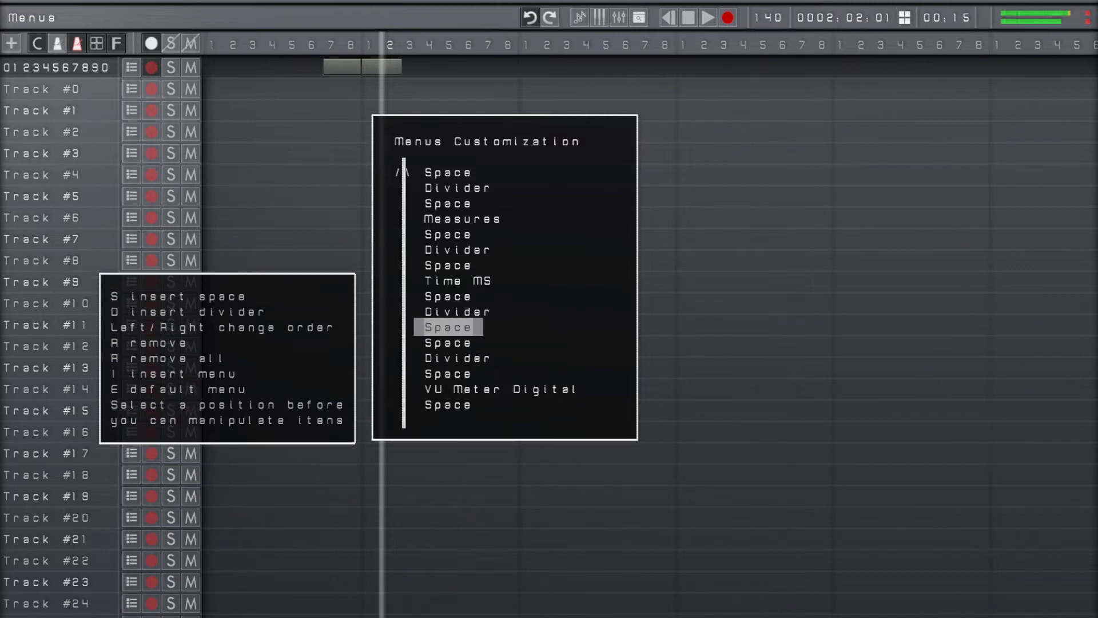
pyautogui.press('r')
pyautogui.press('Down')
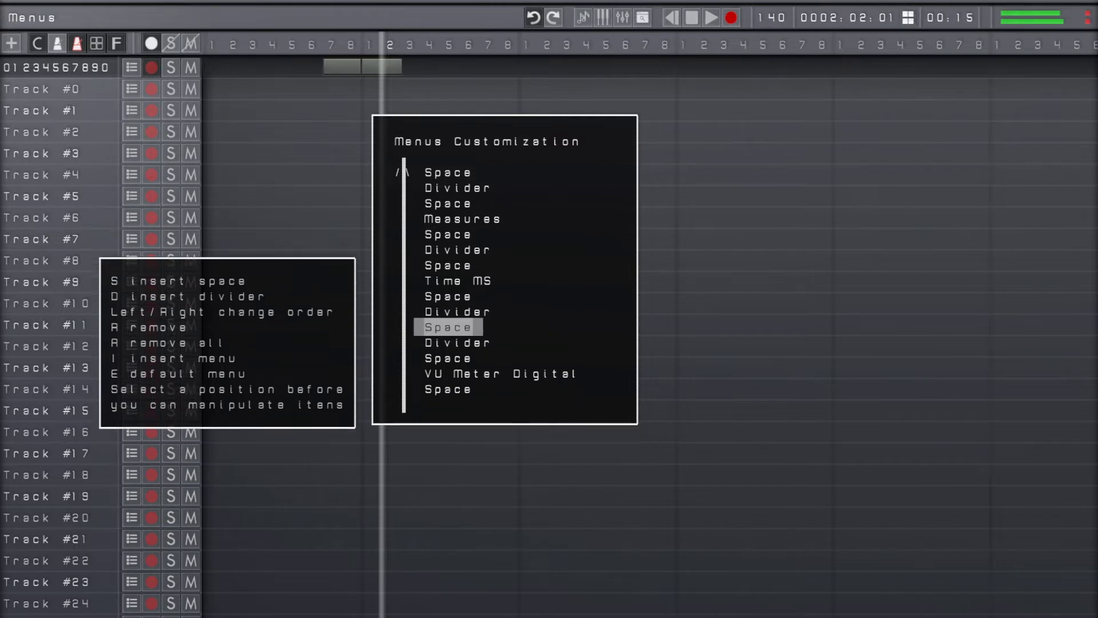
pyautogui.press('Down')
pyautogui.press('r')
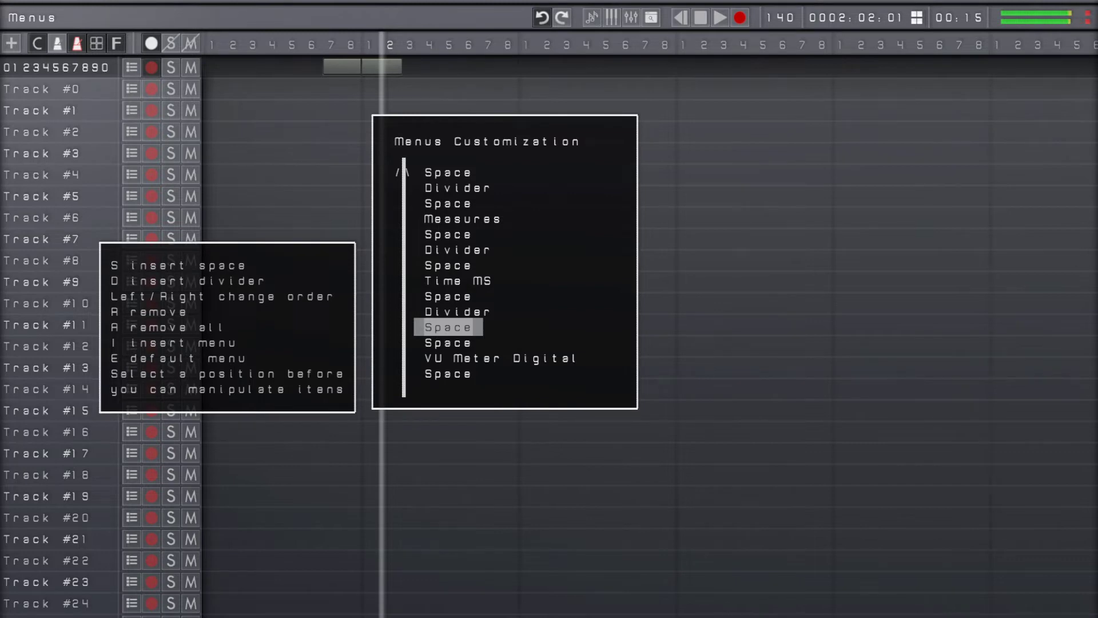
# Remove Time MS with one neighbouring space and one divider, and close the menus customization
pyautogui.press('Up')
pyautogui.press('Up')
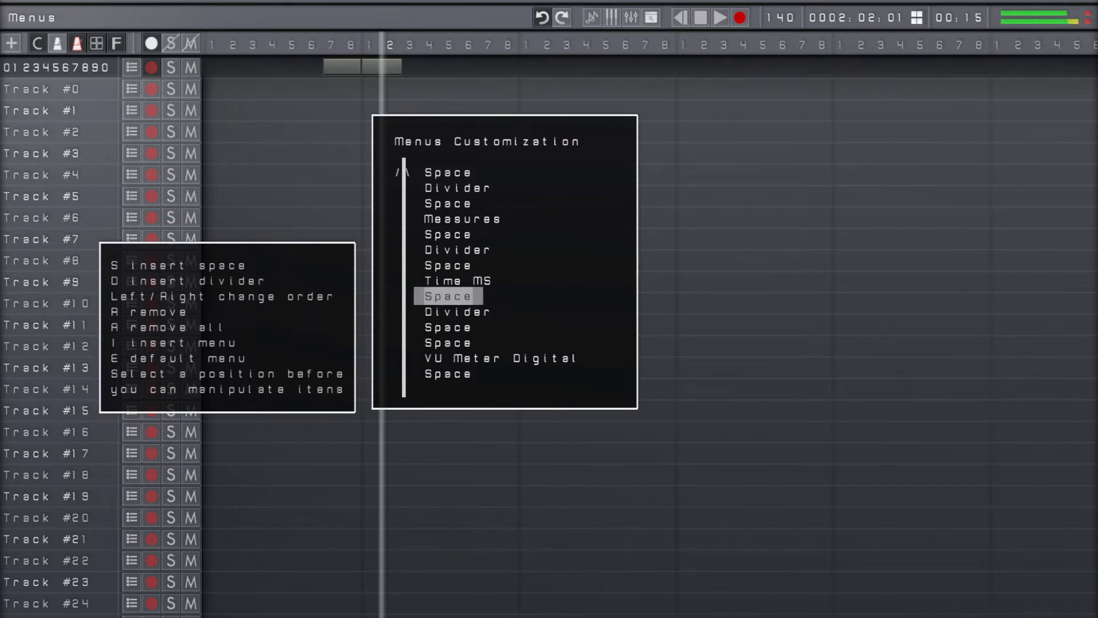
pyautogui.press('Up')
pyautogui.press('r')
pyautogui.press('Up')
pyautogui.press('r')
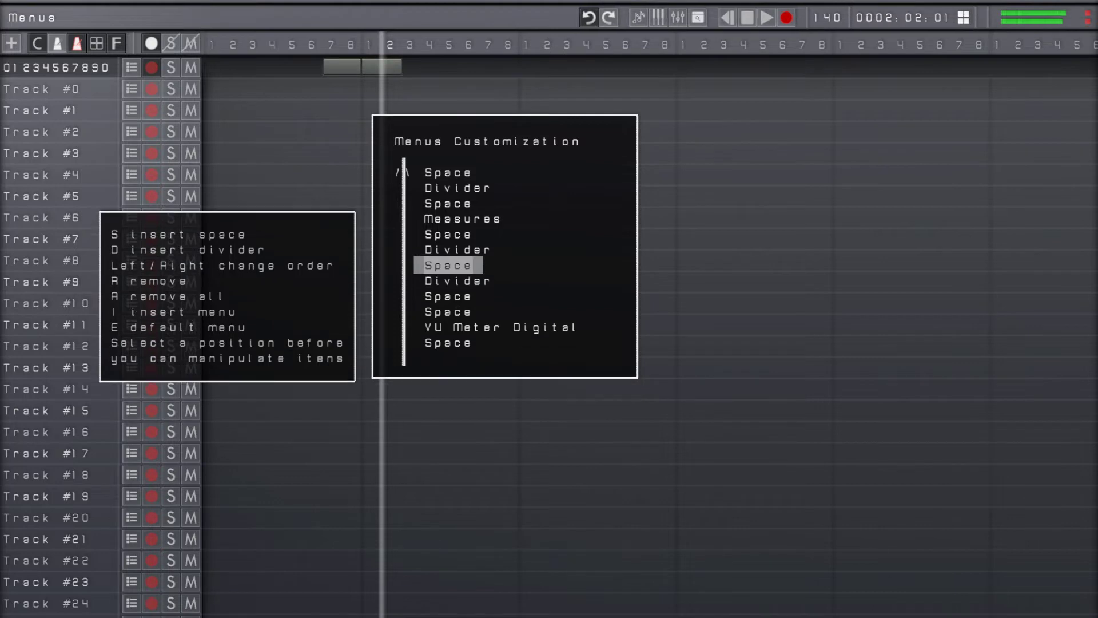
pyautogui.press('r')
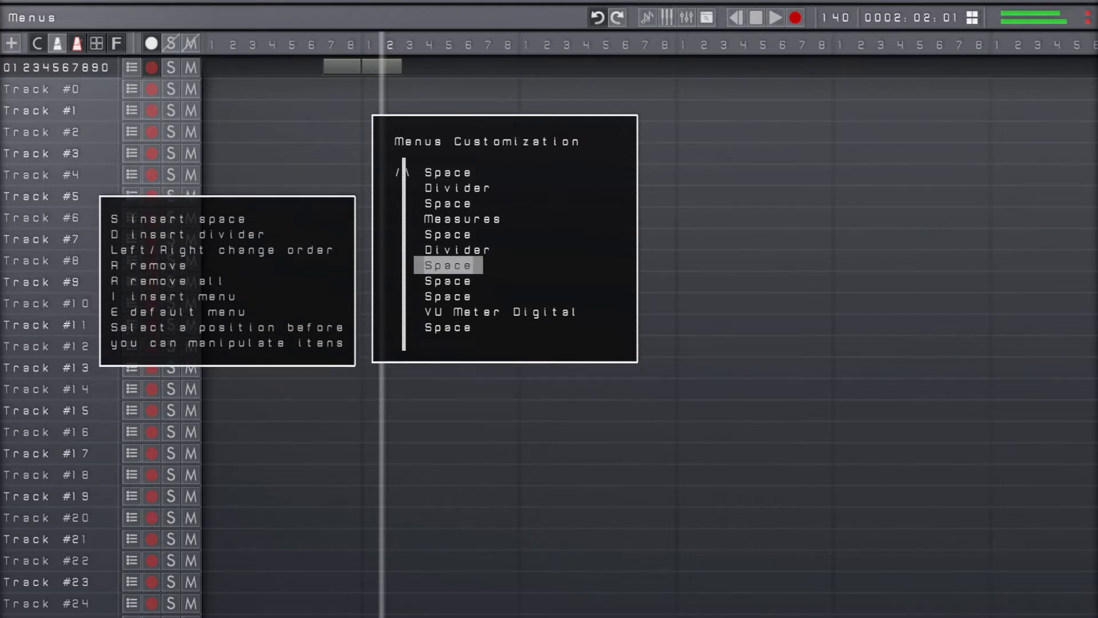
pyautogui.press('Escape')
pyautogui.press('Escape')
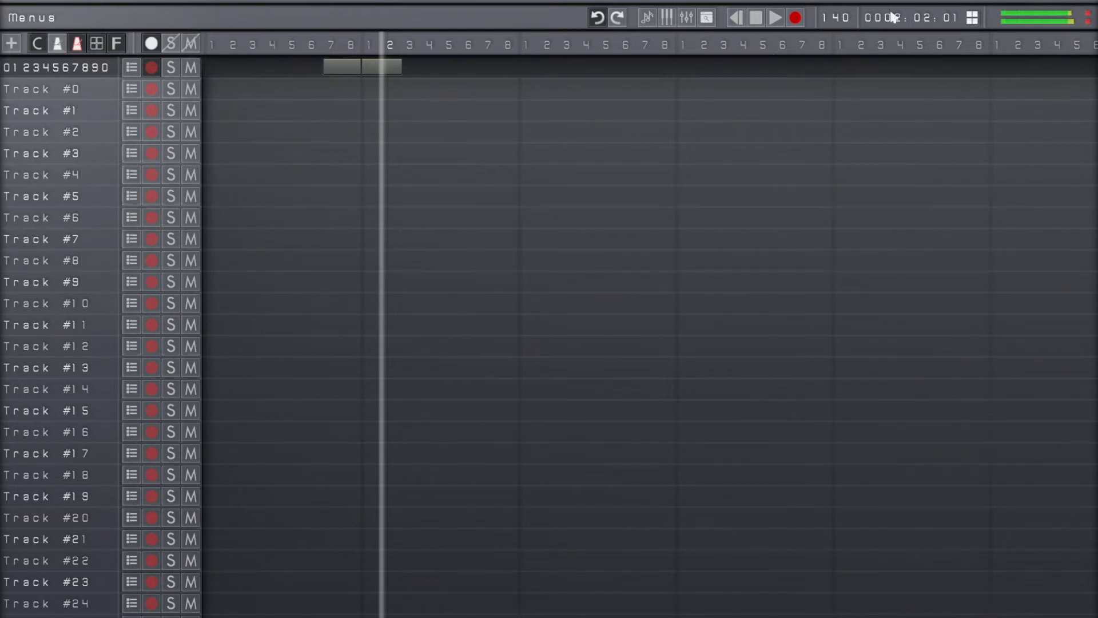
# Switch the fine measures display to the numeric style and set the tempo to 10 BPM
pyautogui.click(922, 19)
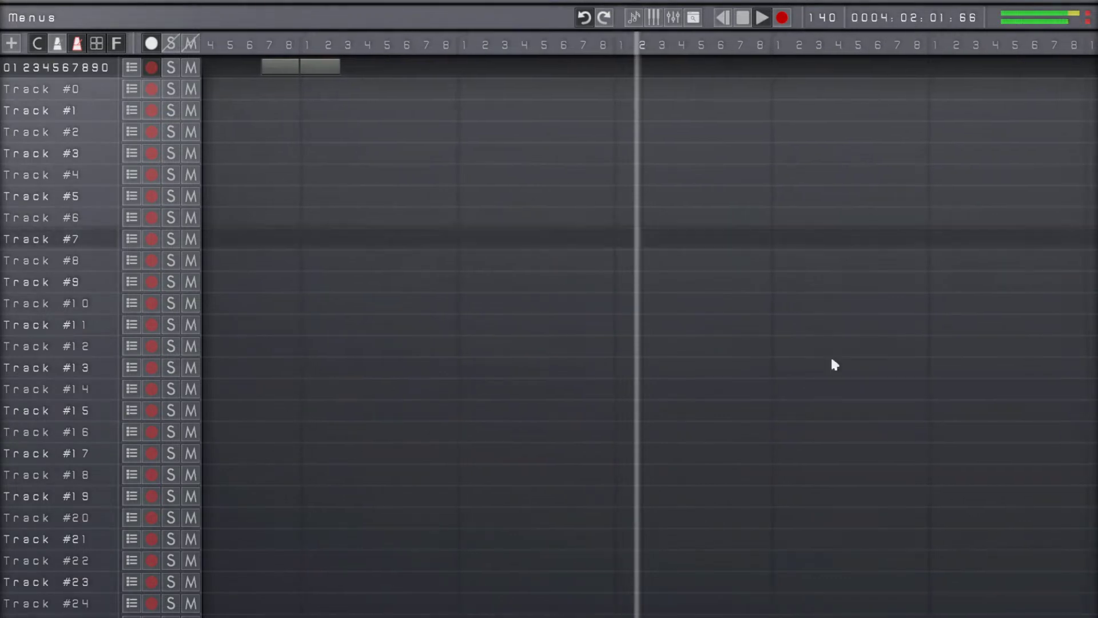
pyautogui.press('b')
pyautogui.press('BackSpace')
pyautogui.press('BackSpace')
pyautogui.write('0')
pyautogui.press('Return')
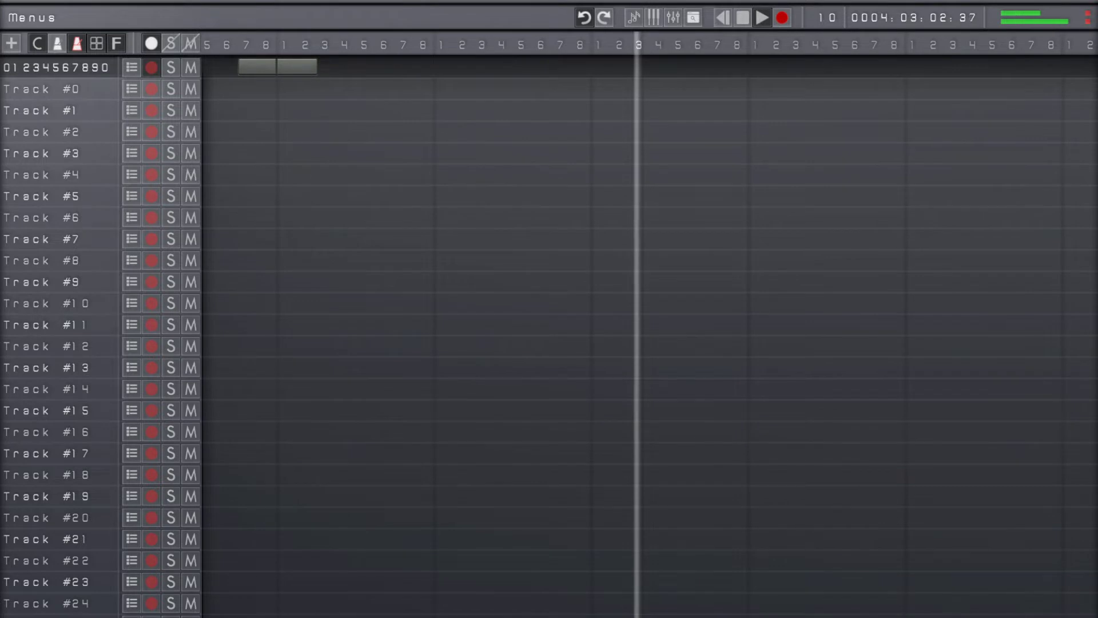
# Set the tempo to 80 BPM
pyautogui.press('b')
pyautogui.press('BackSpace')
pyautogui.press('BackSpace')
pyautogui.write('80')
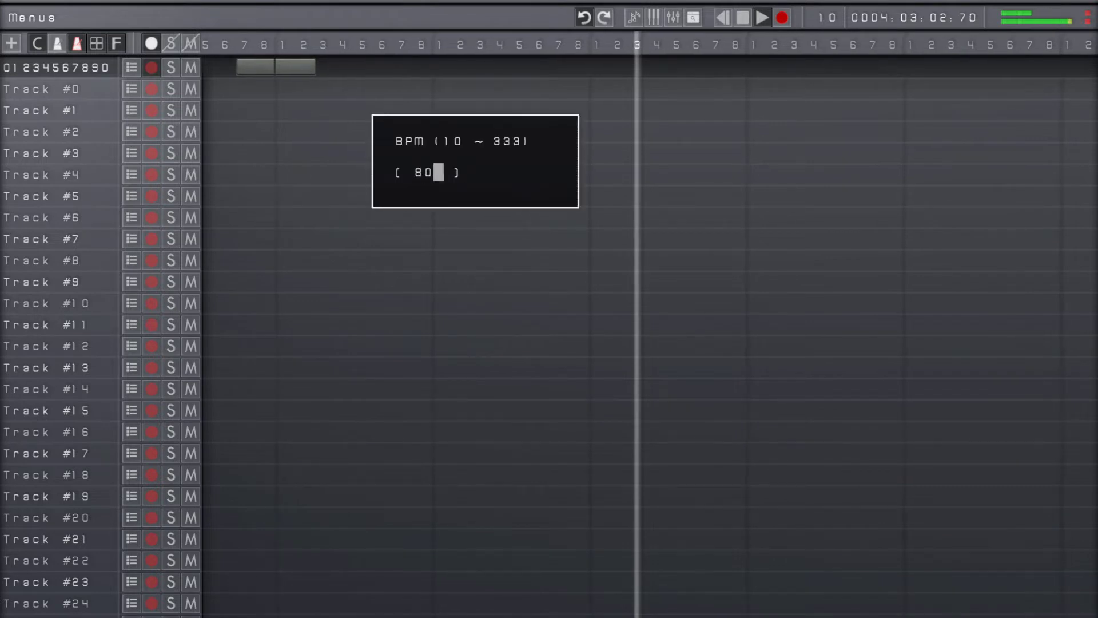
pyautogui.press('Return')
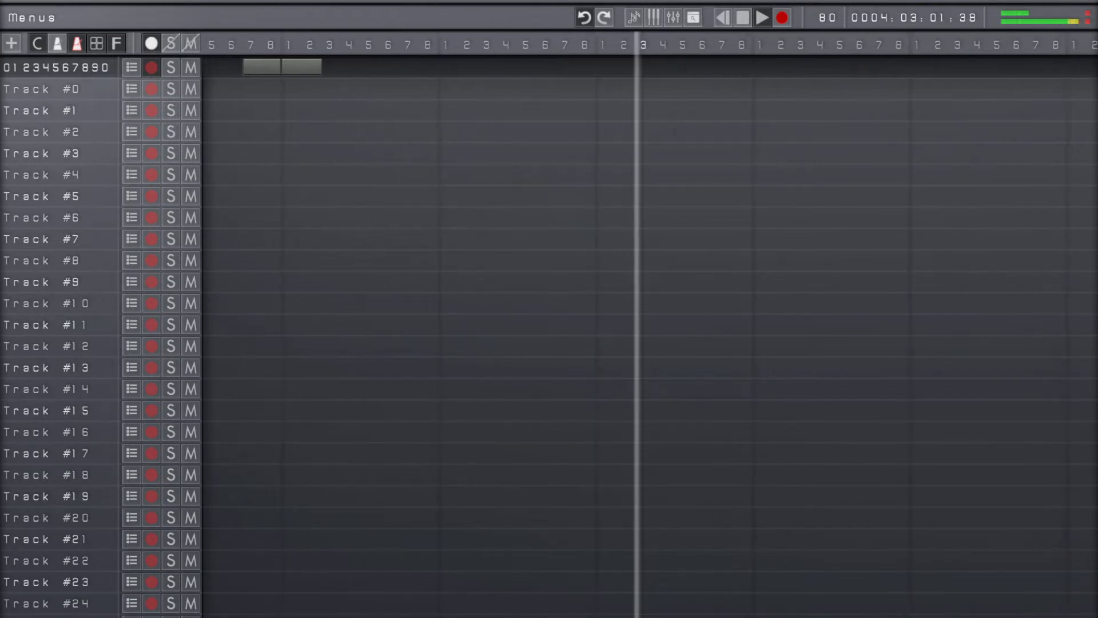
# Hide the fine measures in the position display and set the tempo to 120 BPM
pyautogui.click(921, 18)
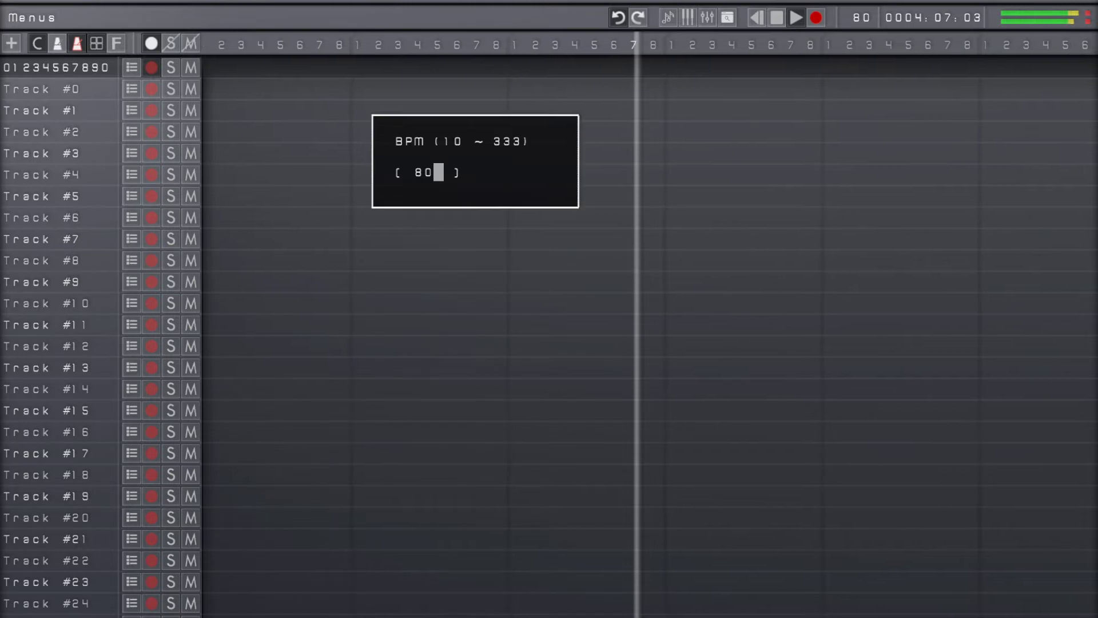
pyautogui.press('BackSpace')
pyautogui.press('BackSpace')
pyautogui.write('120')
pyautogui.press('Return')
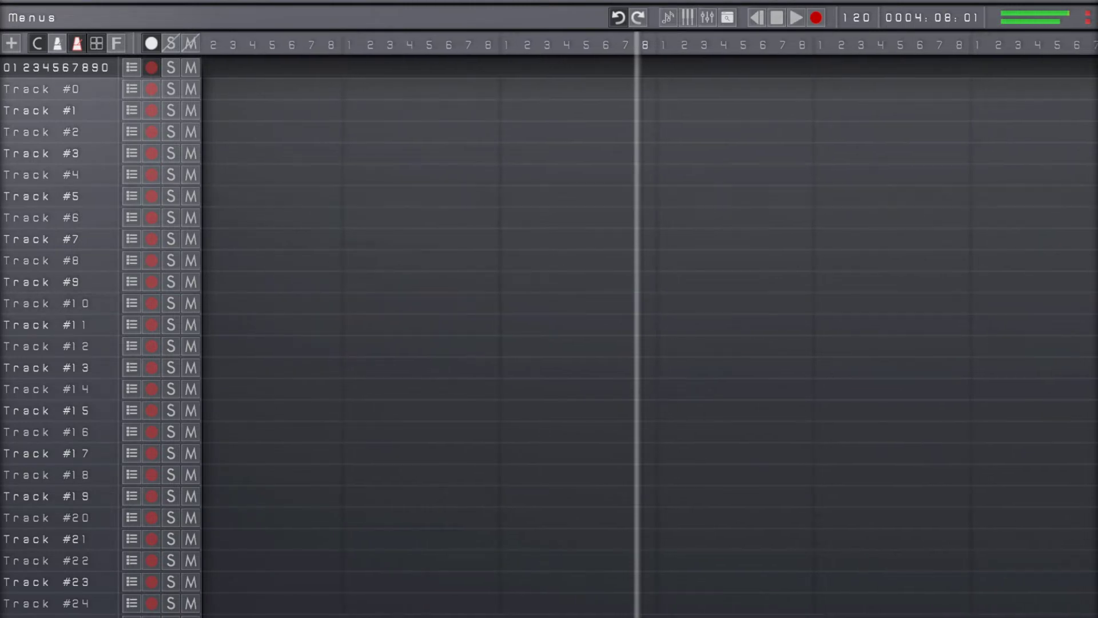
# Return the playhead to the start of the song and select Track #0
pyautogui.click(757, 18)
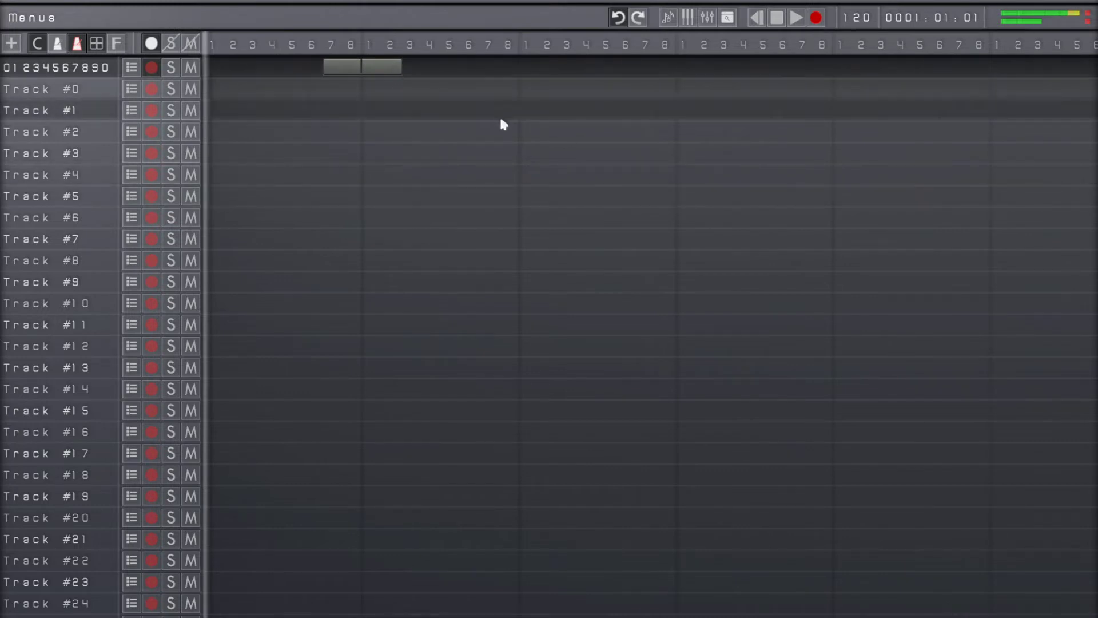
pyautogui.press('Down')
pyautogui.press('Down')
pyautogui.press('Up')
pyautogui.press('Up')
pyautogui.press('Down')
pyautogui.press('Up')
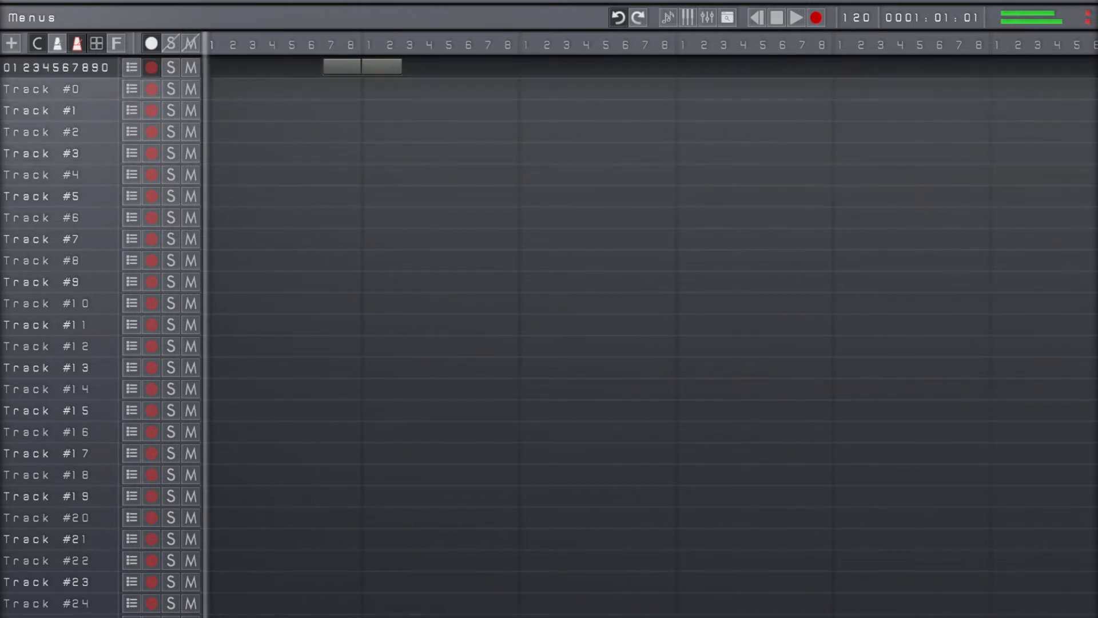
pyautogui.press('Down')
# Record a clip about two beats long on Track #0, starting at beat 7 of the first measure
pyautogui.press('space')
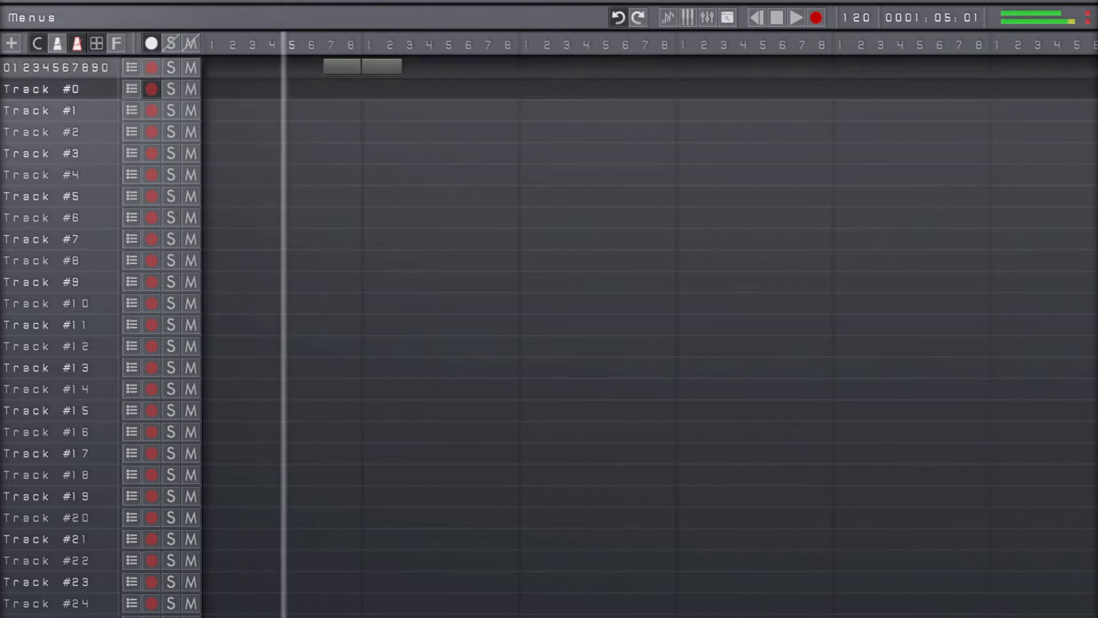
pyautogui.press('r')
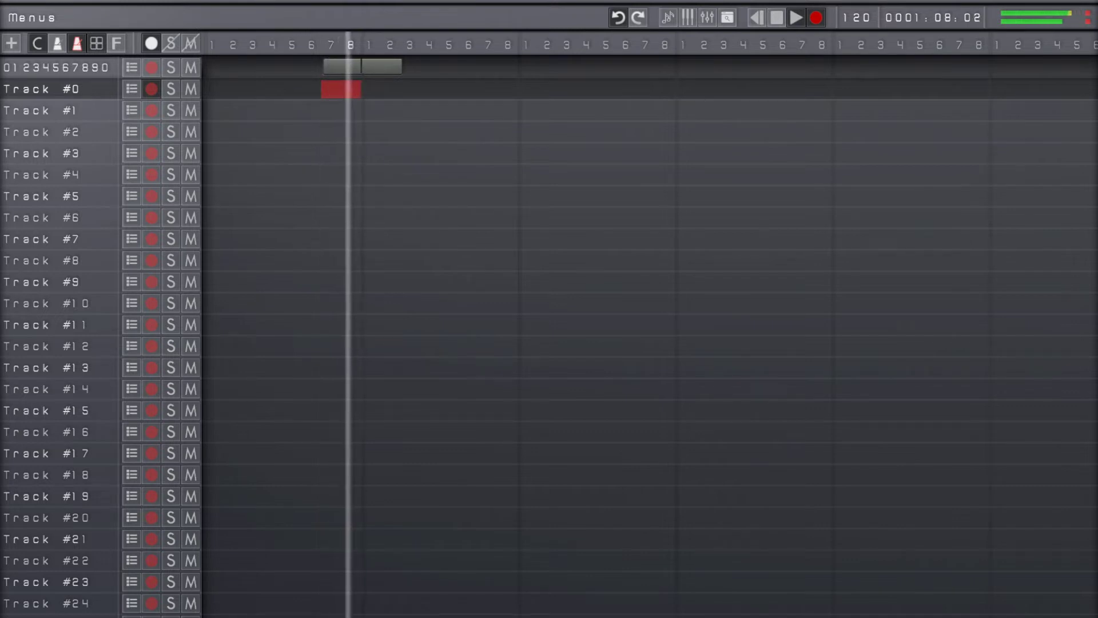
pyautogui.press('space')
pyautogui.press('space')
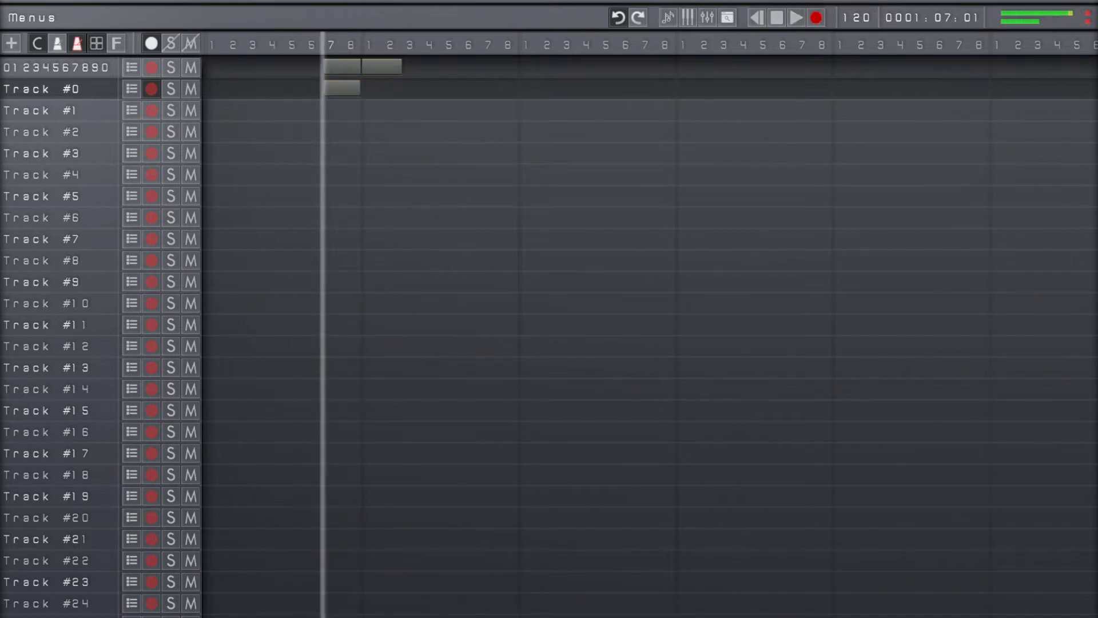
# Set the grid's vertical measure lines to Clips Only and turn off the horizontal track lines
pyautogui.press('m')
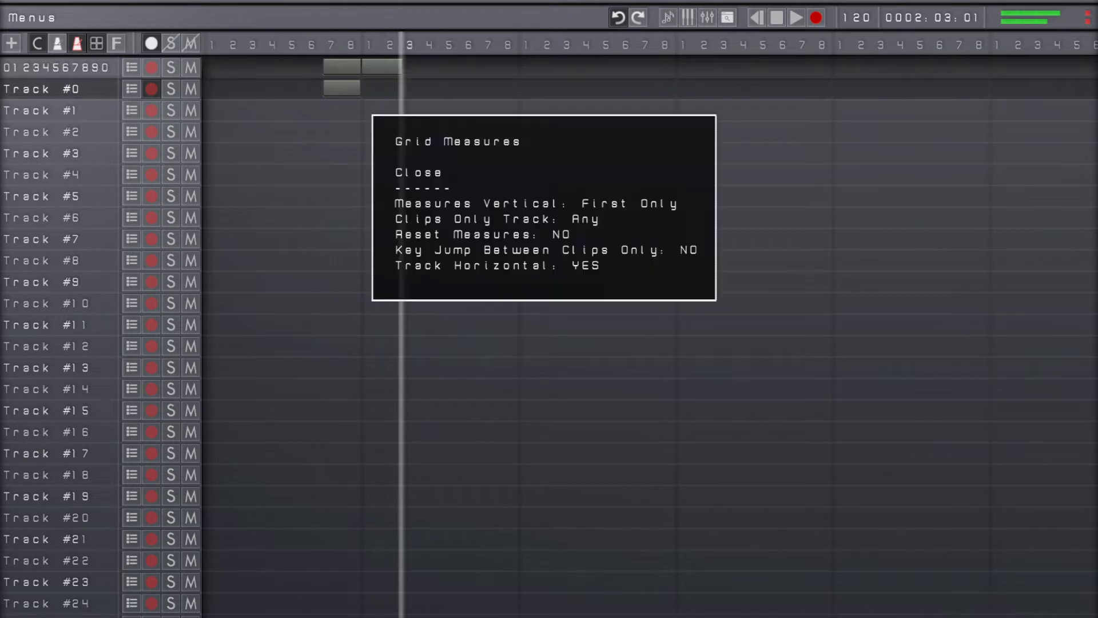
pyautogui.press('Return')
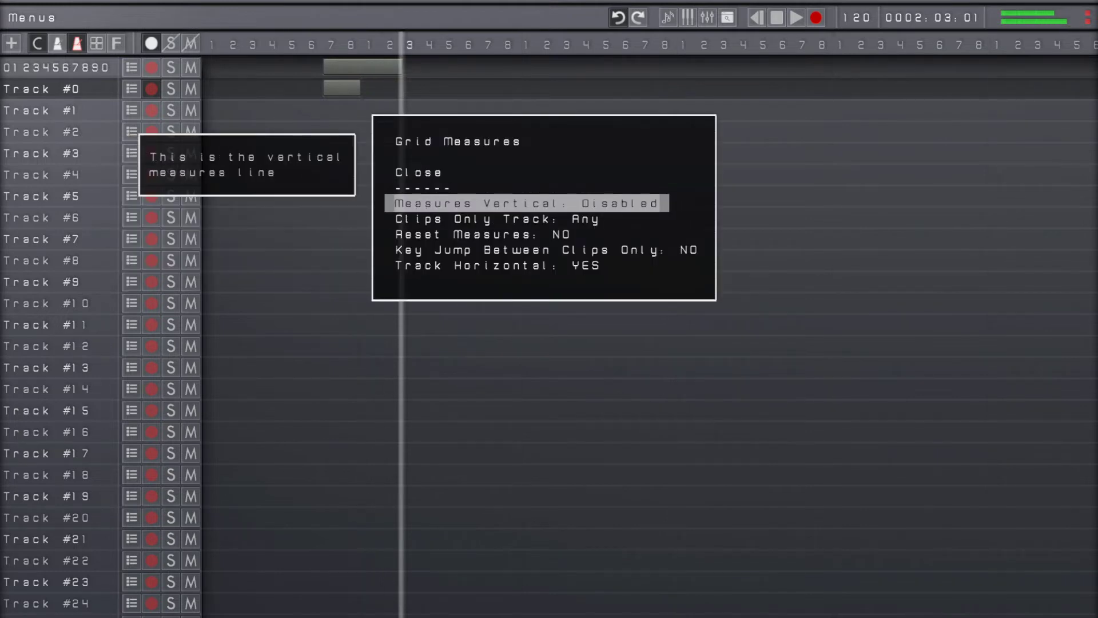
pyautogui.press('Return')
pyautogui.press('Return')
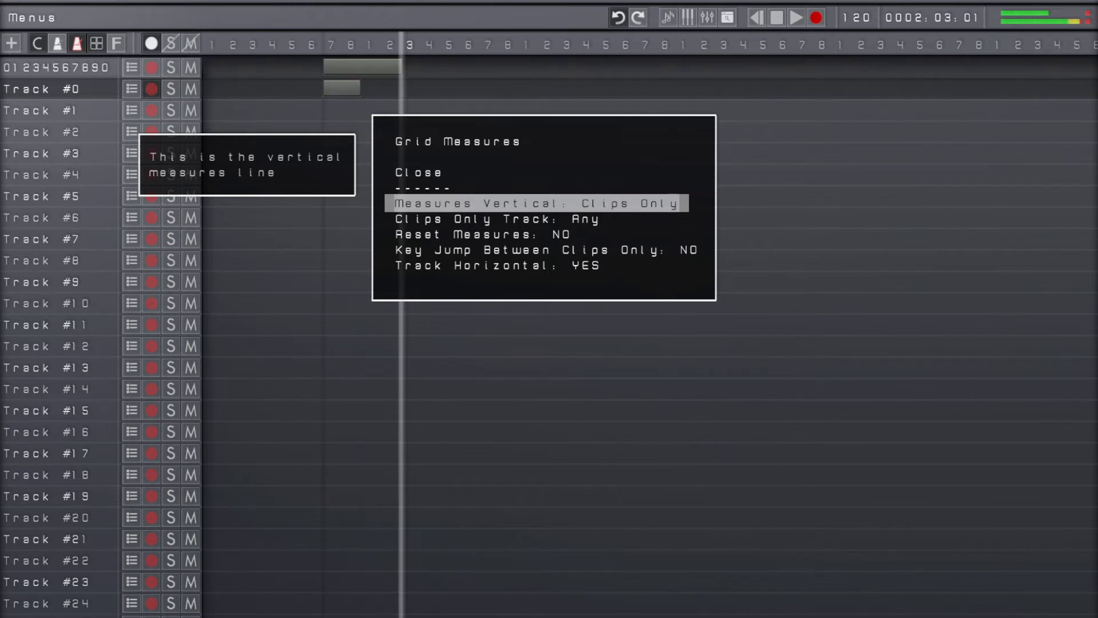
pyautogui.press('Down')
pyautogui.press('Down')
pyautogui.press('Down')
pyautogui.press('Down')
pyautogui.press('Return')
pyautogui.press('Escape')
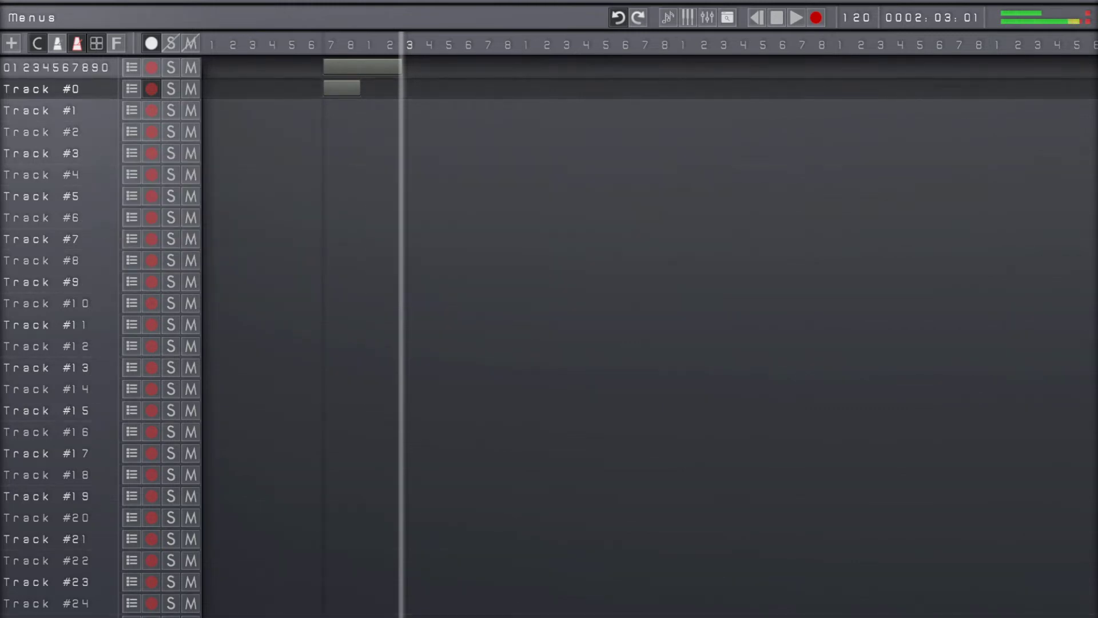
pyautogui.press('Escape')
pyautogui.press('Escape')
# Record a one-beat clip on Track #0 at beat 3 of the second measure
pyautogui.press('Left')
pyautogui.press('Left')
pyautogui.press('Home')
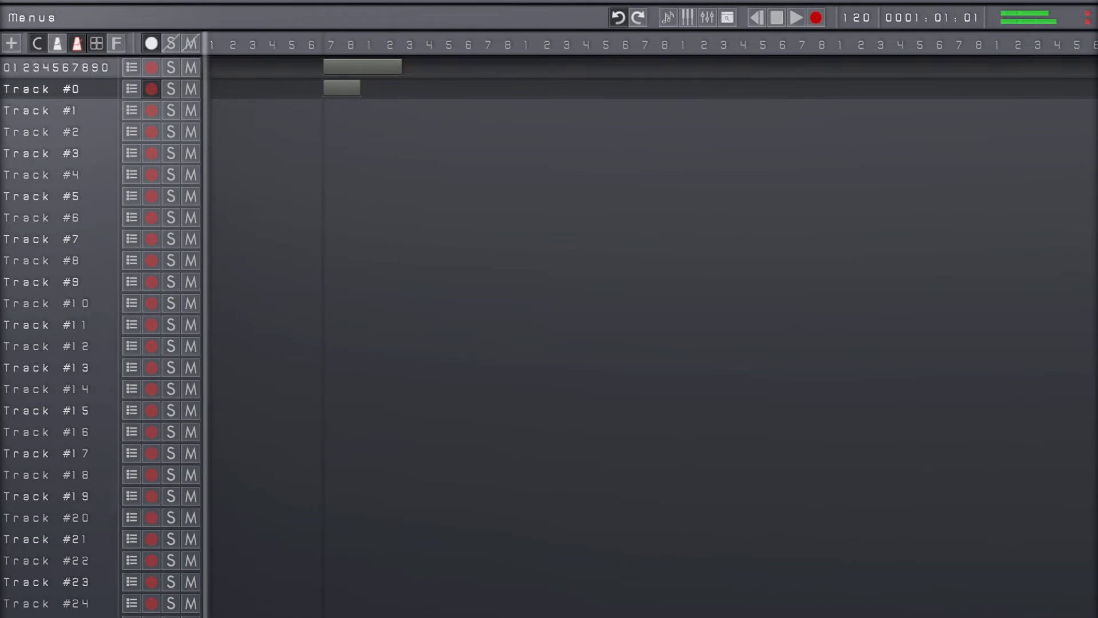
pyautogui.press('space')
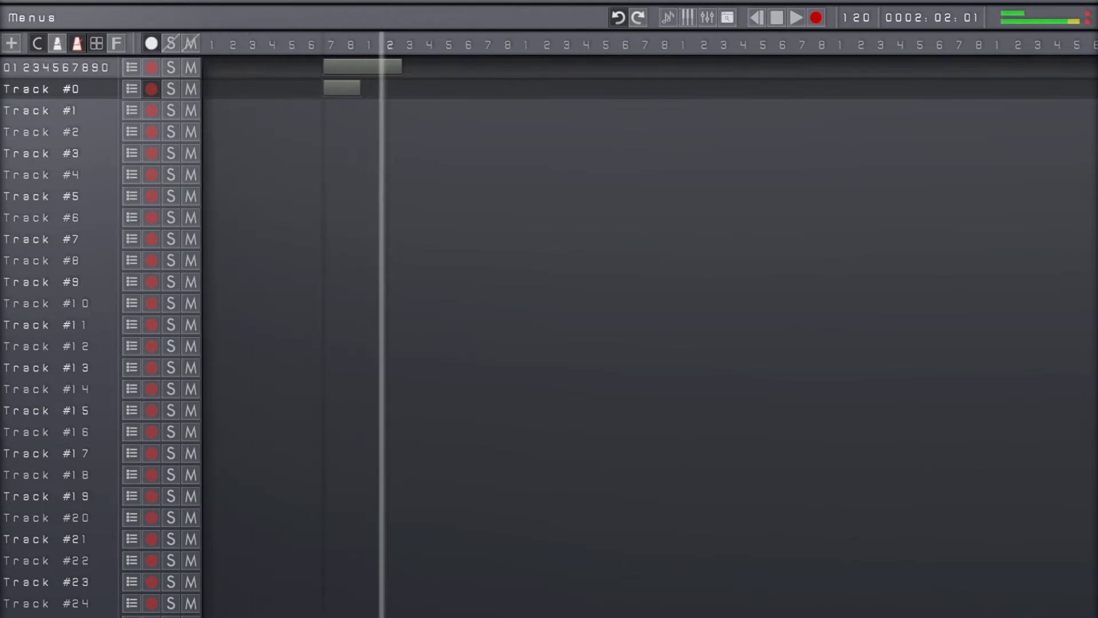
pyautogui.press('space')
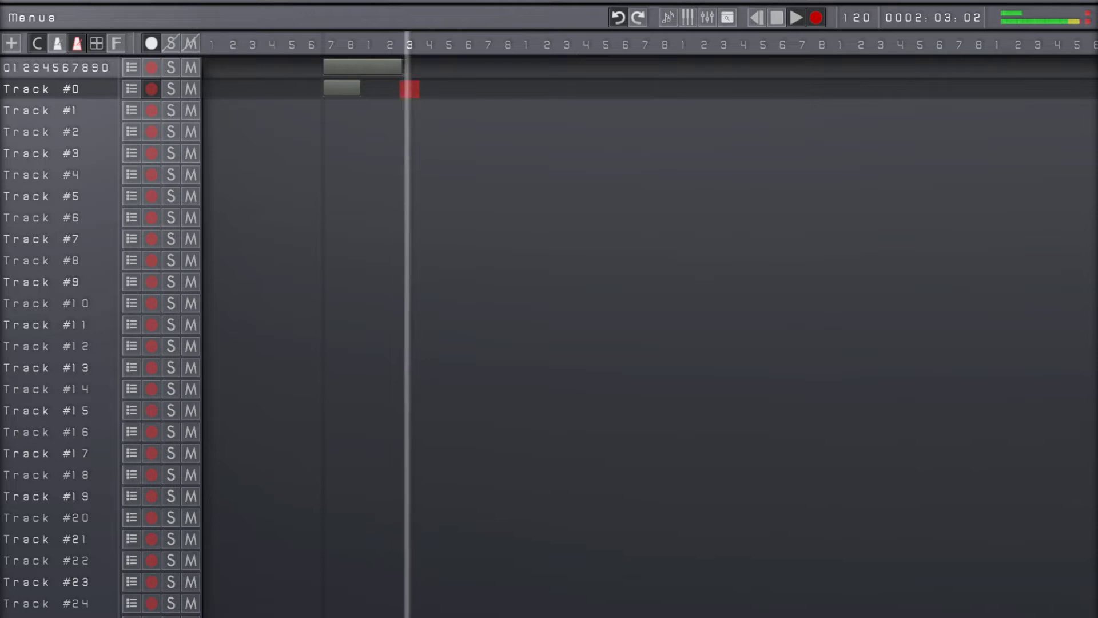
pyautogui.press('space')
# Record another one-beat clip on Track #0 at beat 4 of the second measure and return the playhead to the start
pyautogui.press('Right')
pyautogui.press('space')
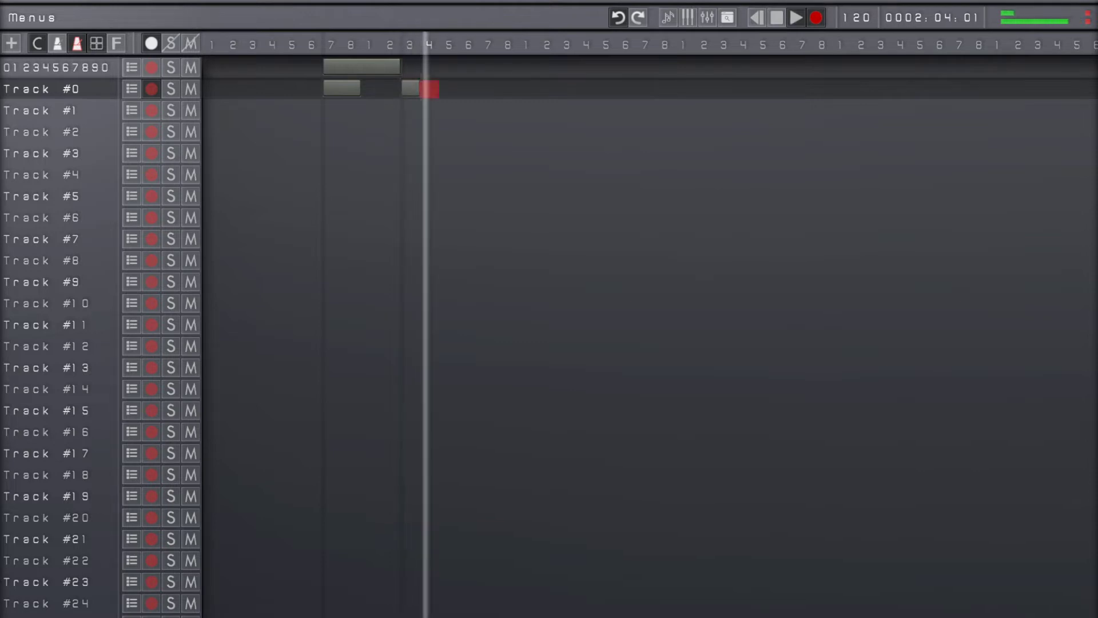
pyautogui.press('space')
pyautogui.press('Right')
pyautogui.press('Right')
pyautogui.press('Home')
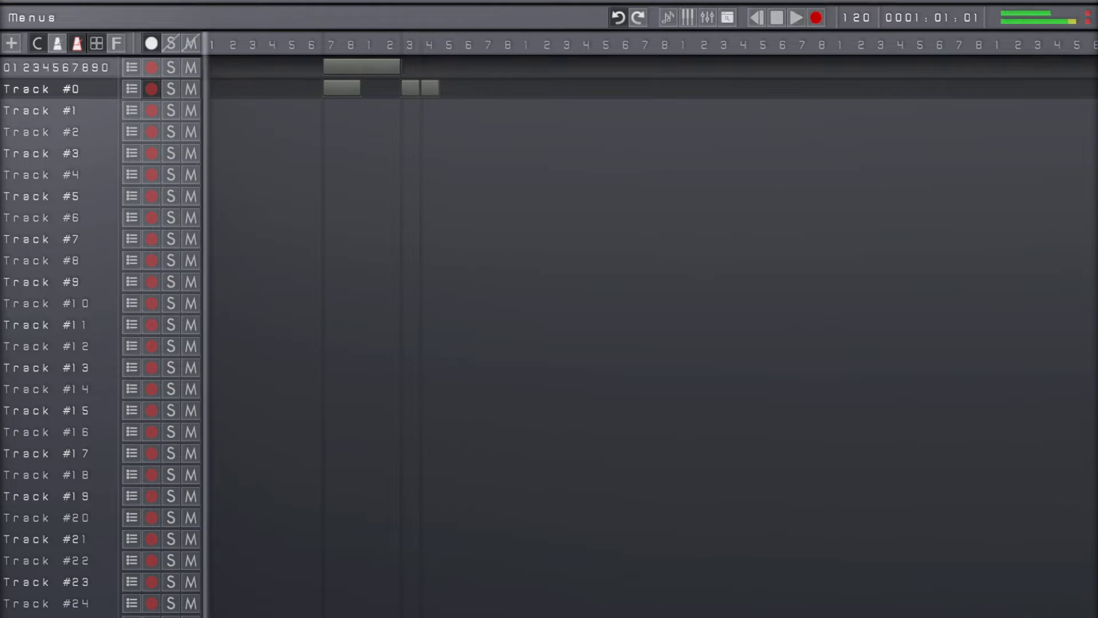
# Open the metronome soundset list in the Sequencer Settings
pyautogui.press('Escape')
pyautogui.press('Down')
pyautogui.press('Down')
pyautogui.press('Down')
pyautogui.press('Down')
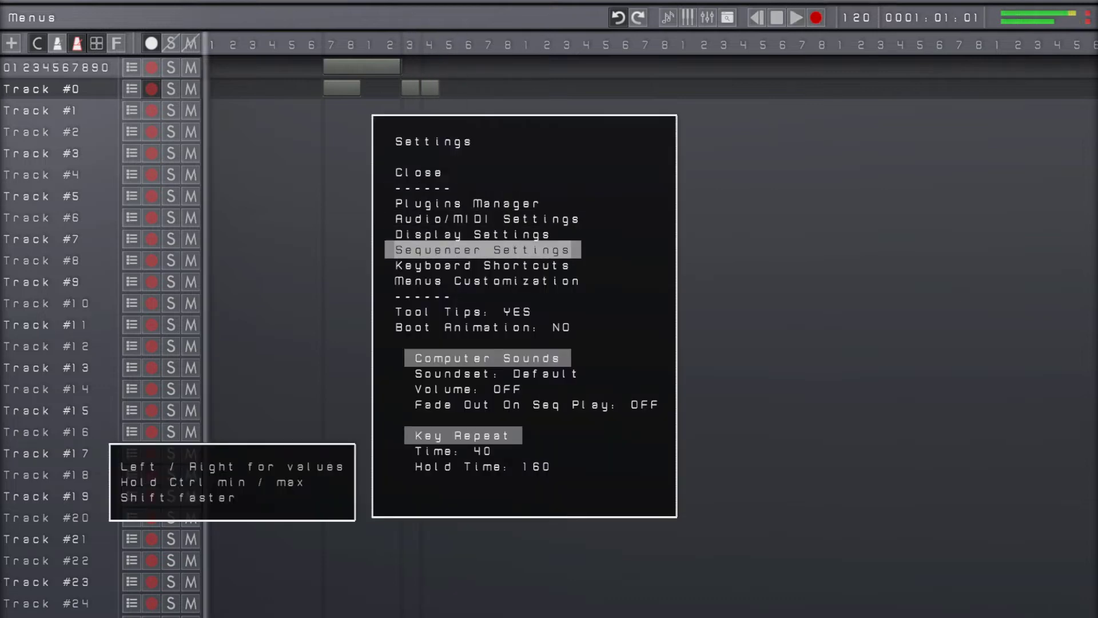
pyautogui.press('Return')
pyautogui.press('Down')
pyautogui.press('Down')
pyautogui.press('Down')
pyautogui.press('Down')
pyautogui.press('Down')
pyautogui.press('Down')
pyautogui.press('Down')
pyautogui.press('Down')
pyautogui.press('Down')
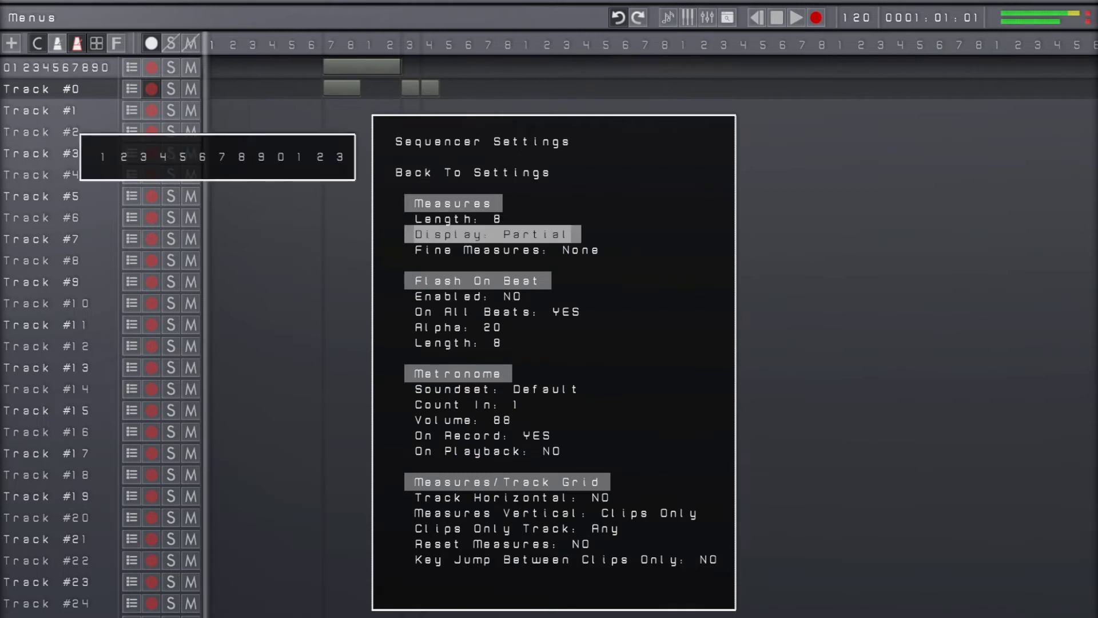
pyautogui.press('Up')
pyautogui.press('Return')
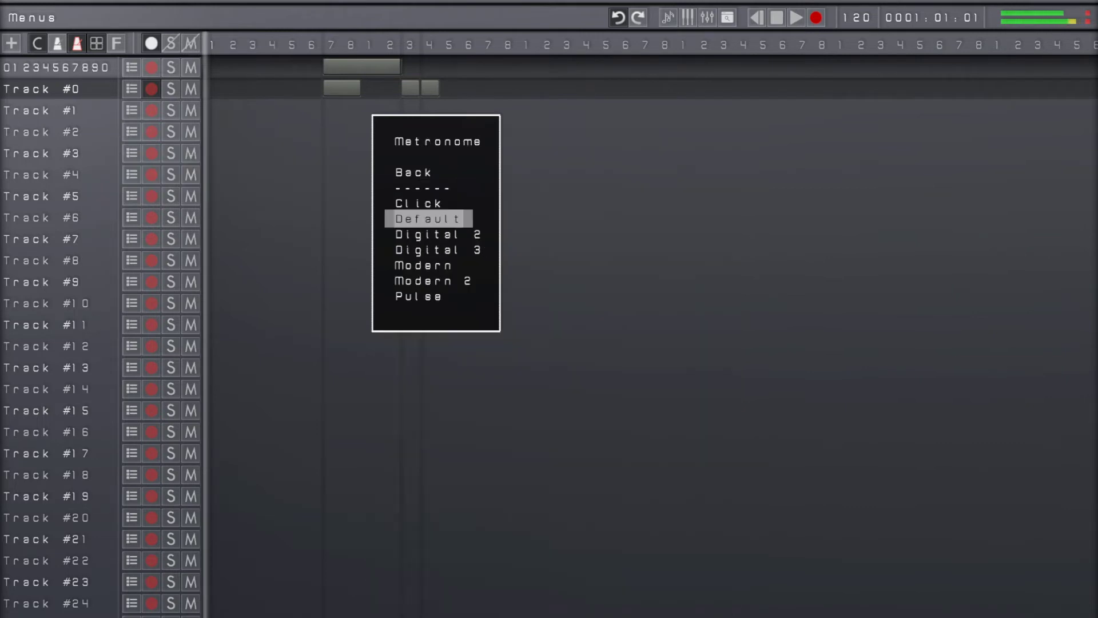
# Browse the metronome soundsets from Click to Pulse, keep Default, and close the settings
pyautogui.press('Down')
pyautogui.press('Down')
pyautogui.press('Down')
pyautogui.press('Down')
pyautogui.press('Down')
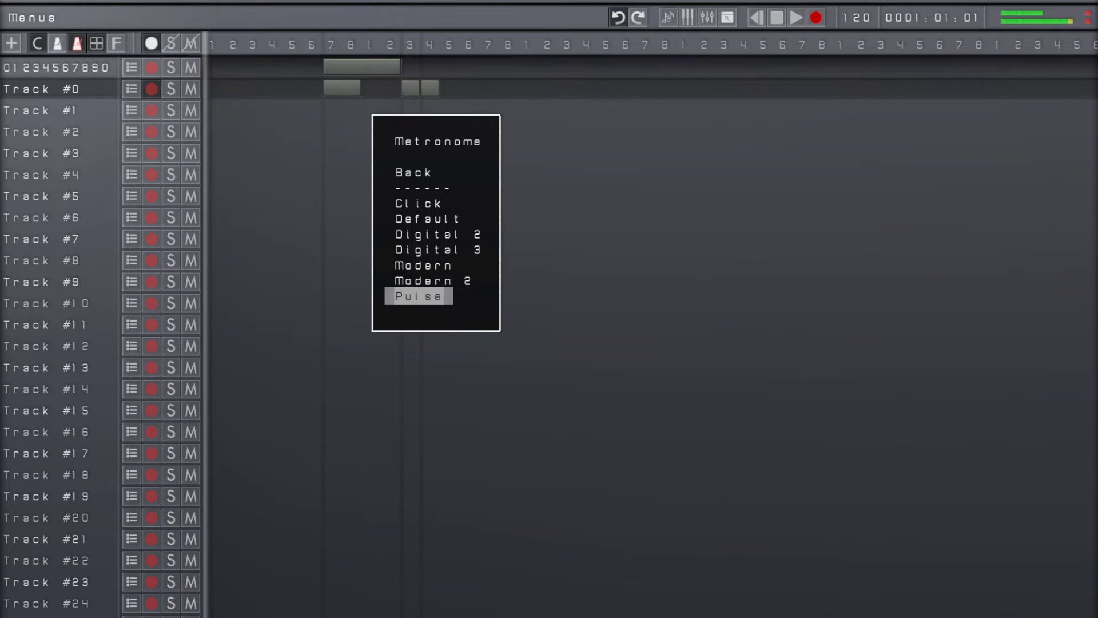
pyautogui.press('Up')
pyautogui.press('Up')
pyautogui.press('Up')
pyautogui.press('Up')
pyautogui.press('Up')
pyautogui.press('Up')
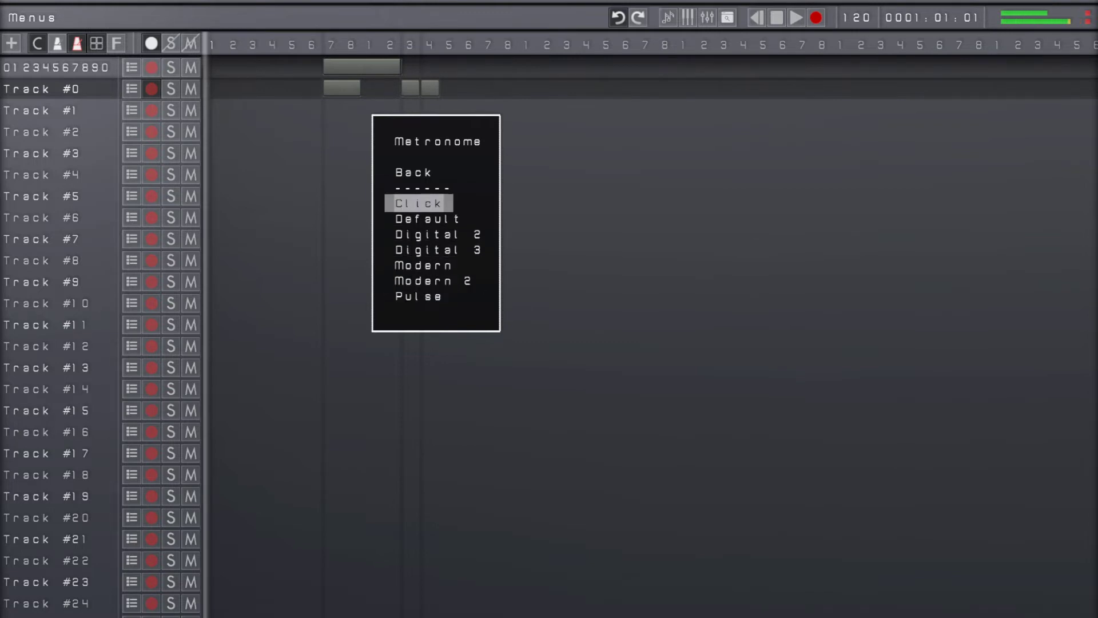
pyautogui.press('Up')
pyautogui.press('Up')
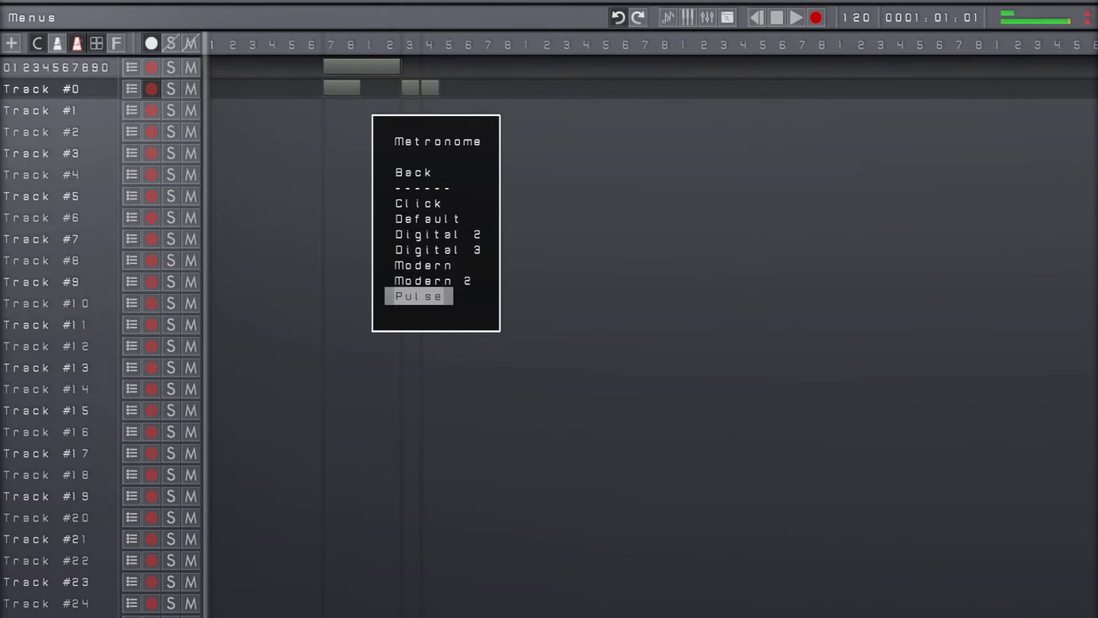
pyautogui.press('Up')
pyautogui.press('Up')
pyautogui.press('Up')
pyautogui.press('Up')
pyautogui.press('Up')
pyautogui.press('Return')
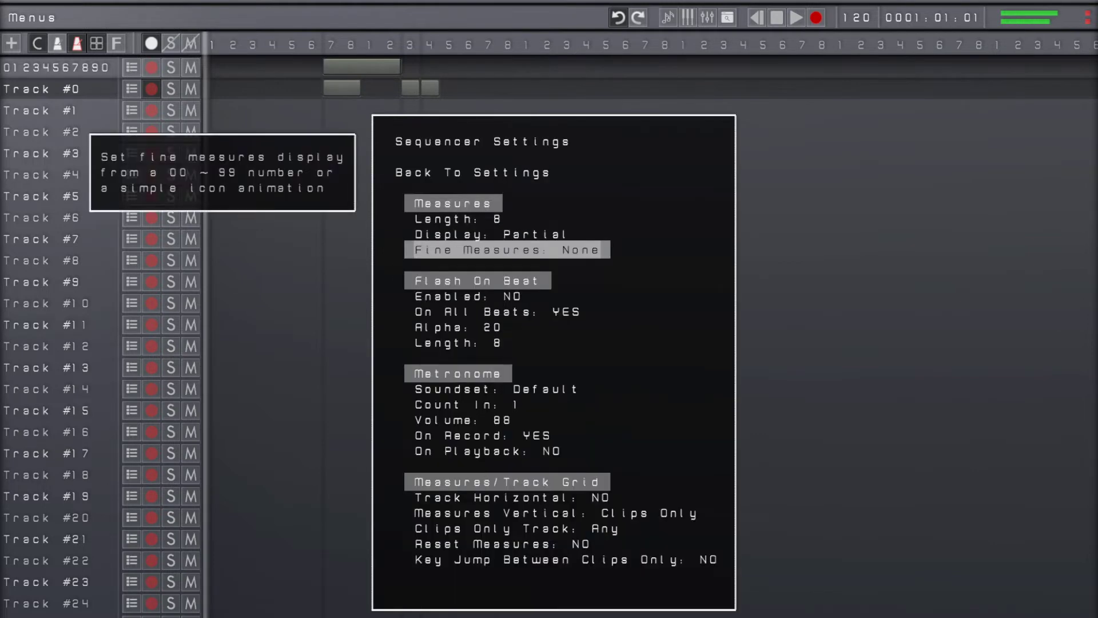
pyautogui.press('Escape')
pyautogui.press('Escape')
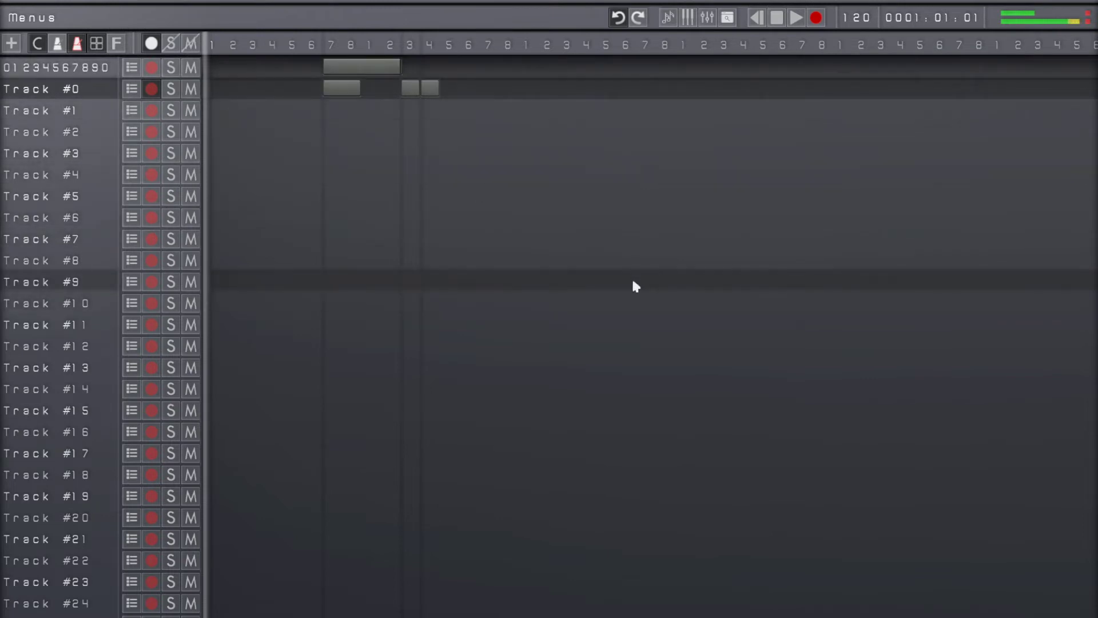
# Apply the Chromed 4 display template in the Display Settings and close the settings
pyautogui.press('Escape')
pyautogui.press('Down')
pyautogui.press('Down')
pyautogui.press('Down')
pyautogui.press('Down')
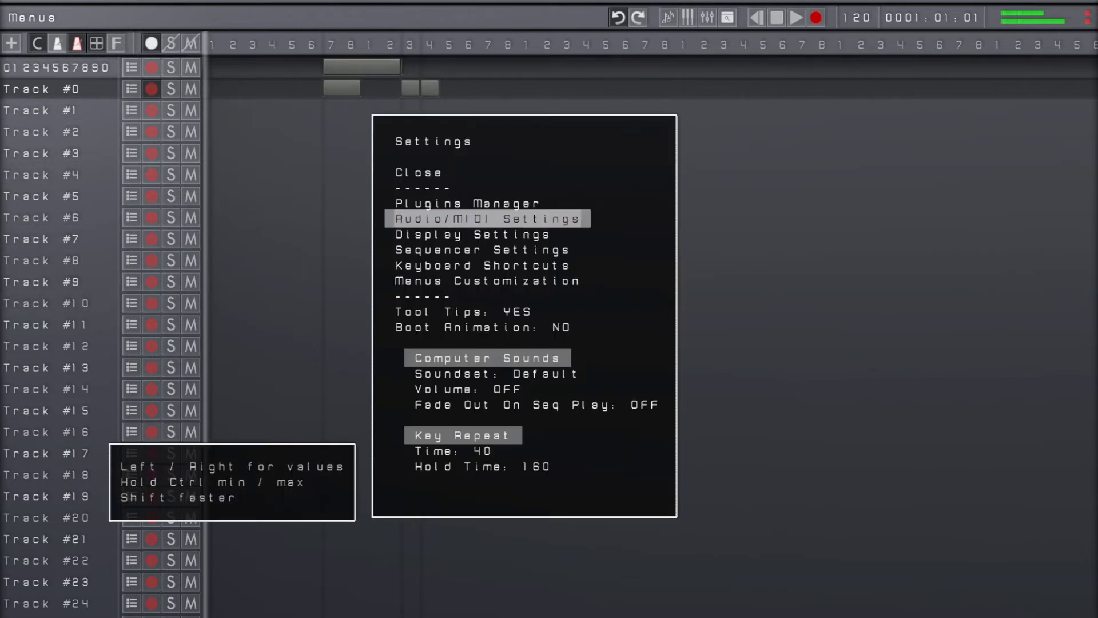
pyautogui.press('Return')
pyautogui.press('Down')
pyautogui.press('Down')
pyautogui.press('Return')
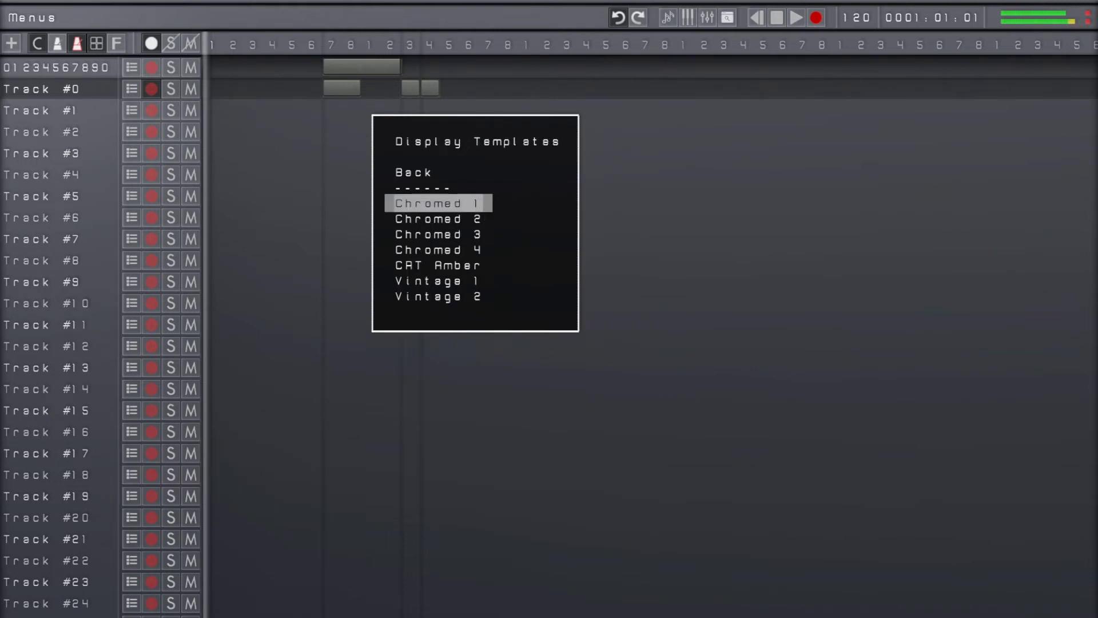
pyautogui.press('Down')
pyautogui.press('Down')
pyautogui.press('Down')
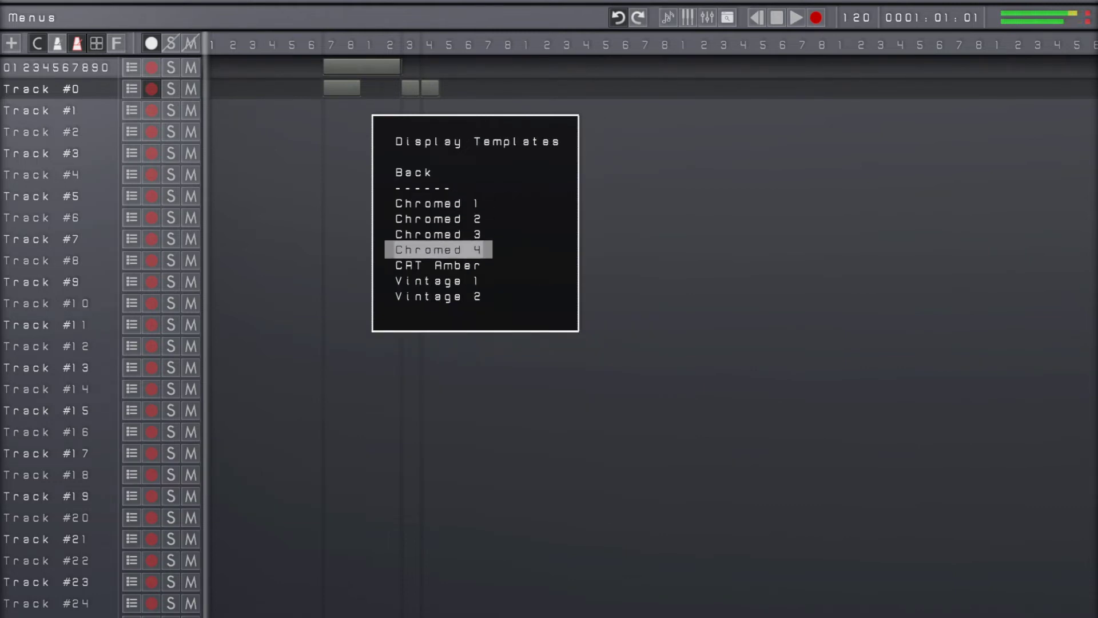
pyautogui.press('Return')
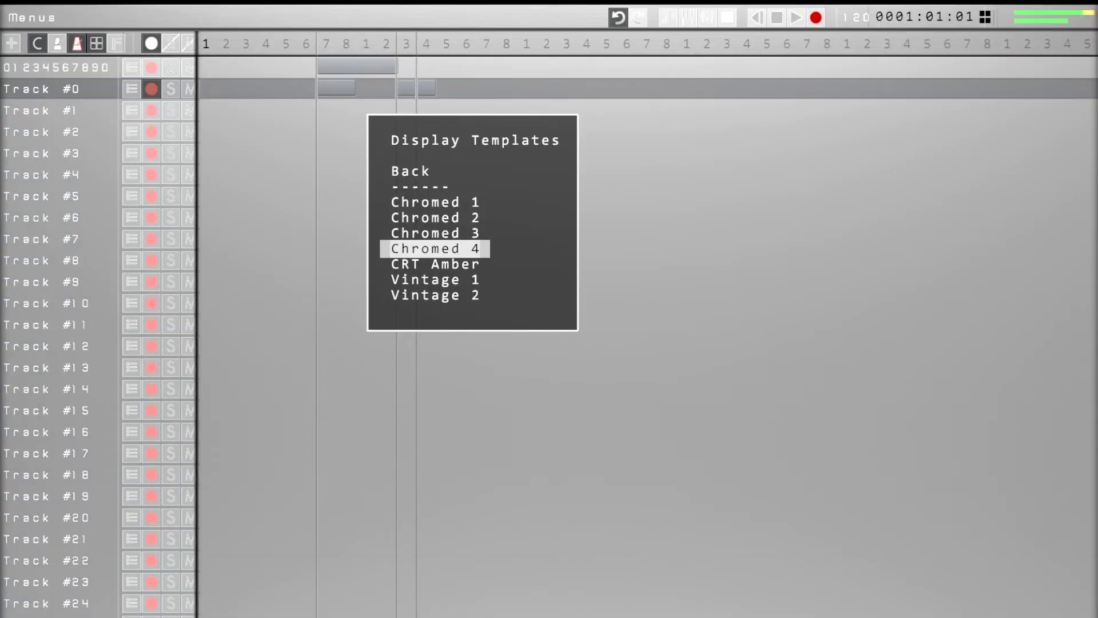
pyautogui.press('Escape')
pyautogui.press('Escape')
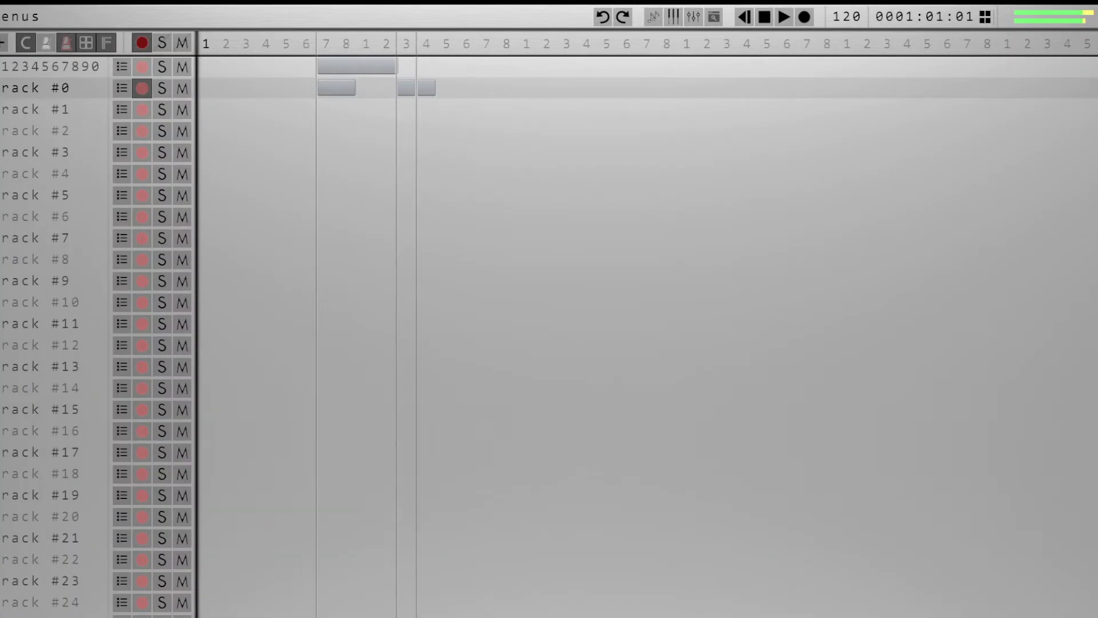
# Move the playhead past the recorded clips to beat 4 of the second measure
pyautogui.press('space')
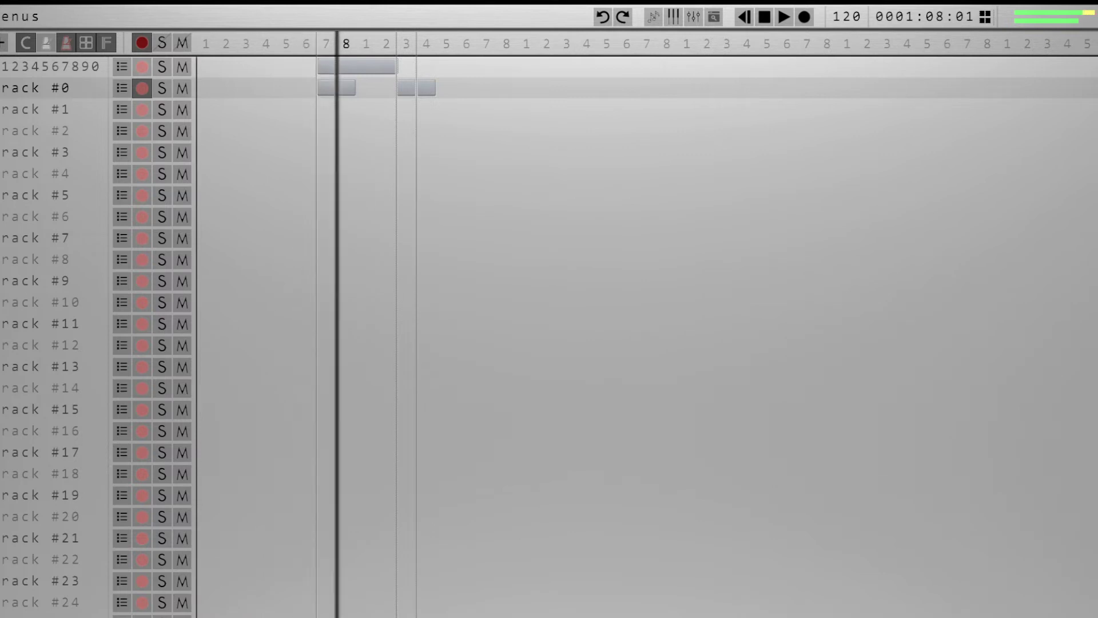
pyautogui.press('Left')
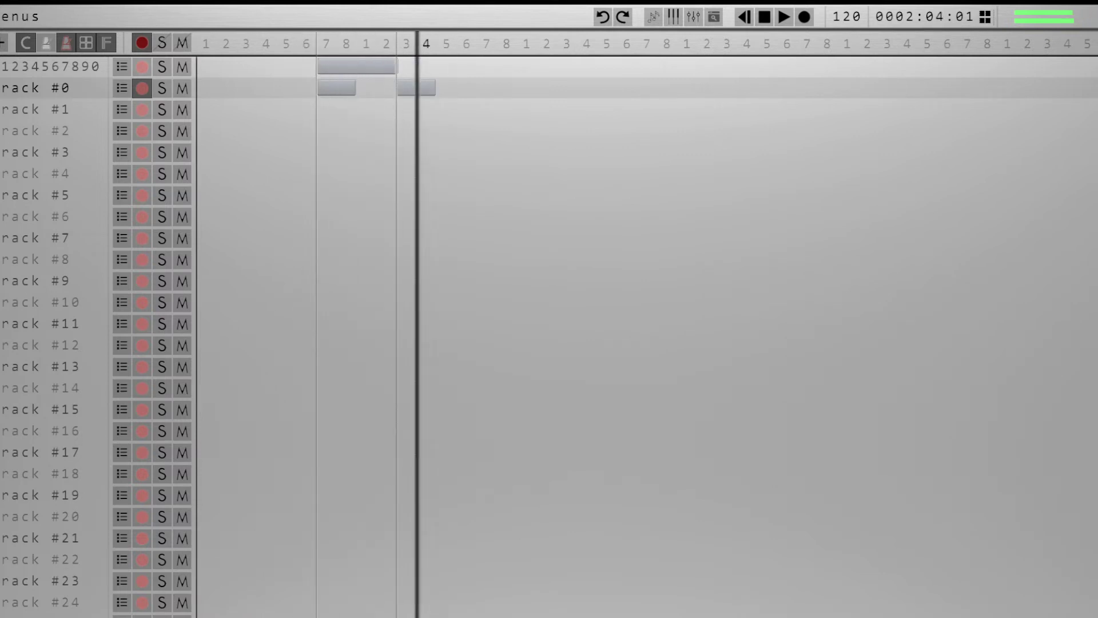
# Switch the display template to Chromed 1 and return to the Display Settings
pyautogui.press('Escape')
pyautogui.press('Down')
pyautogui.press('Down')
pyautogui.press('Down')
pyautogui.press('Down')
pyautogui.press('Return')
pyautogui.press('Down')
pyautogui.press('Down')
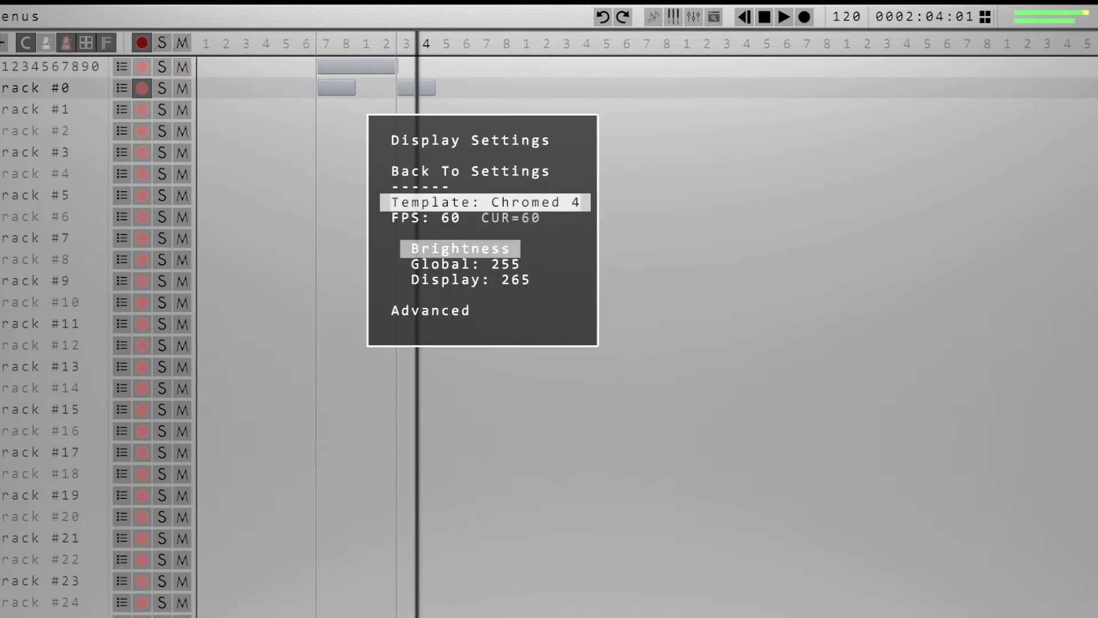
pyautogui.press('Return')
pyautogui.press('Up')
pyautogui.press('Up')
pyautogui.press('Up')
pyautogui.press('Return')
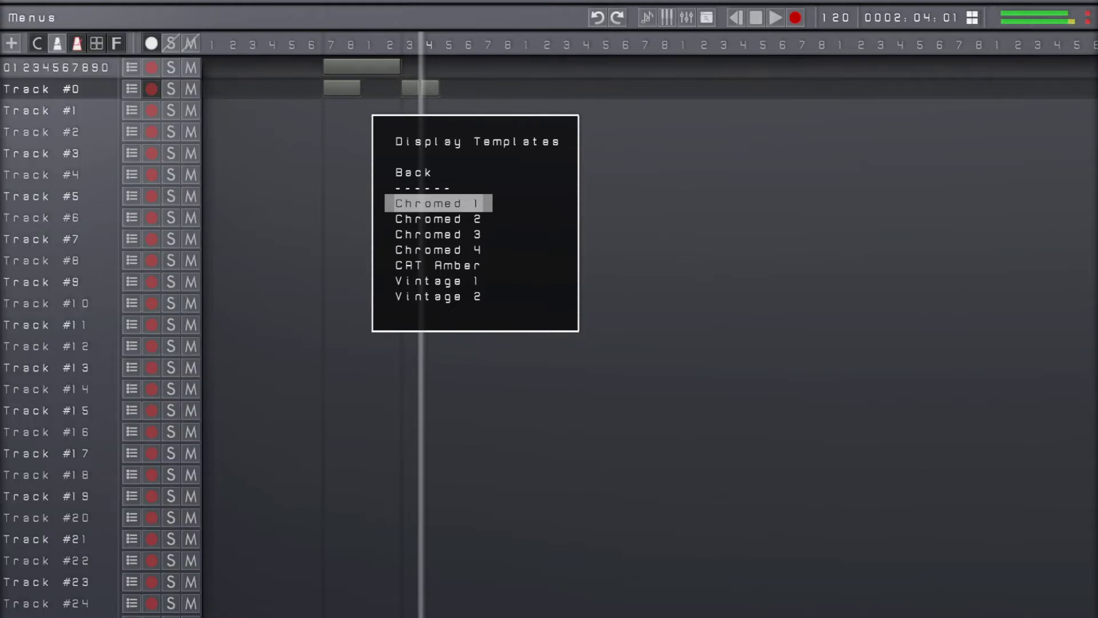
pyautogui.press('Escape')
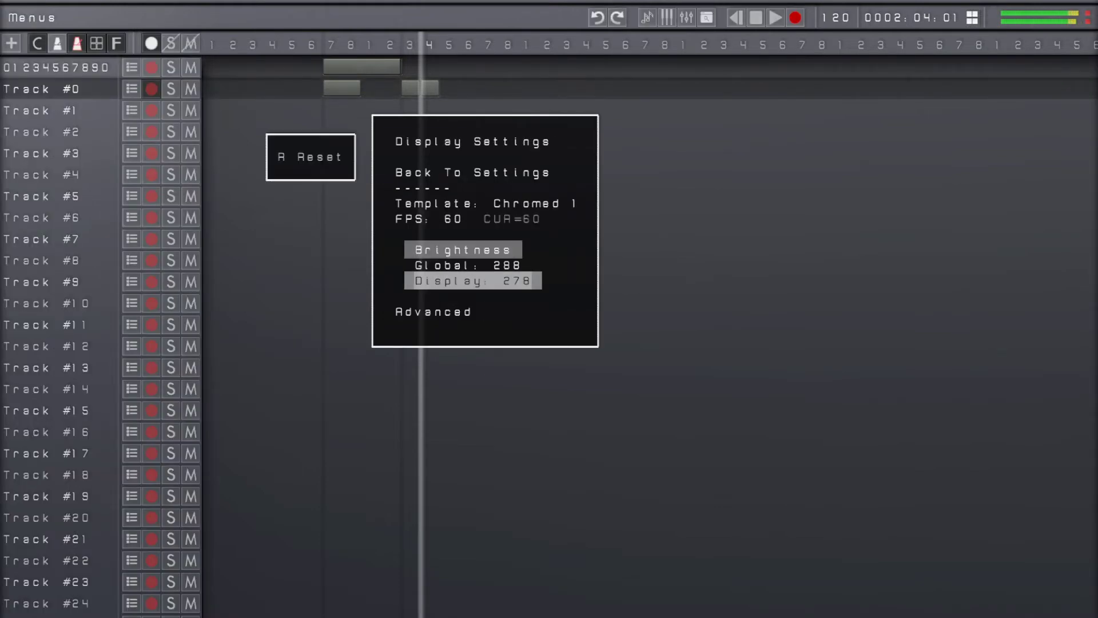
# Raise both the Global and the Display brightness to 500
pyautogui.press('Up')
pyautogui.press('r')
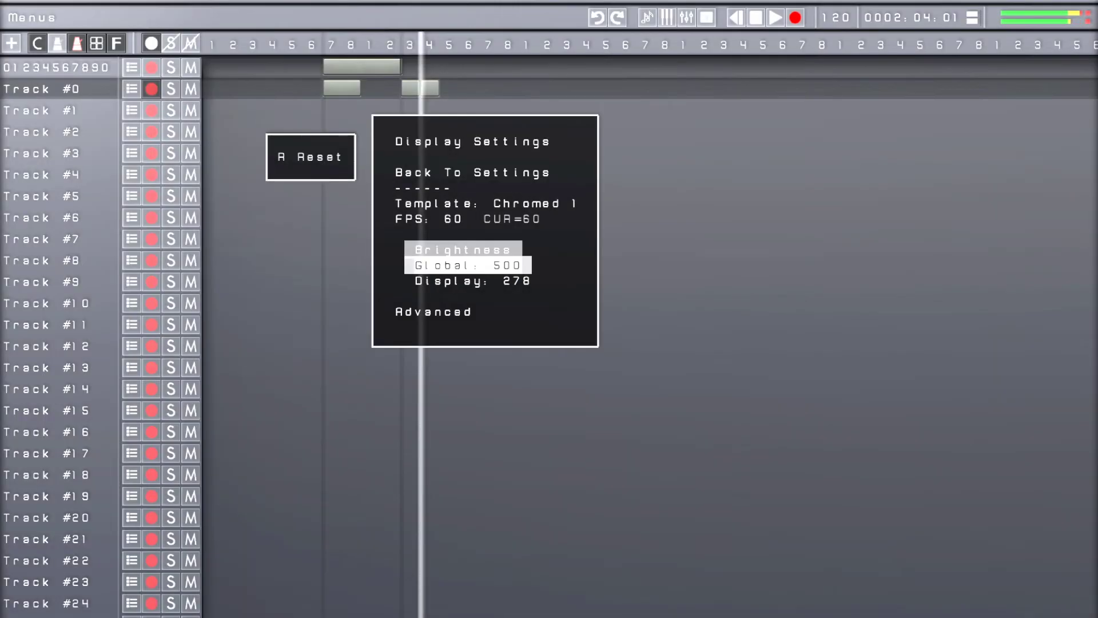
pyautogui.press('Down')
pyautogui.press('r')
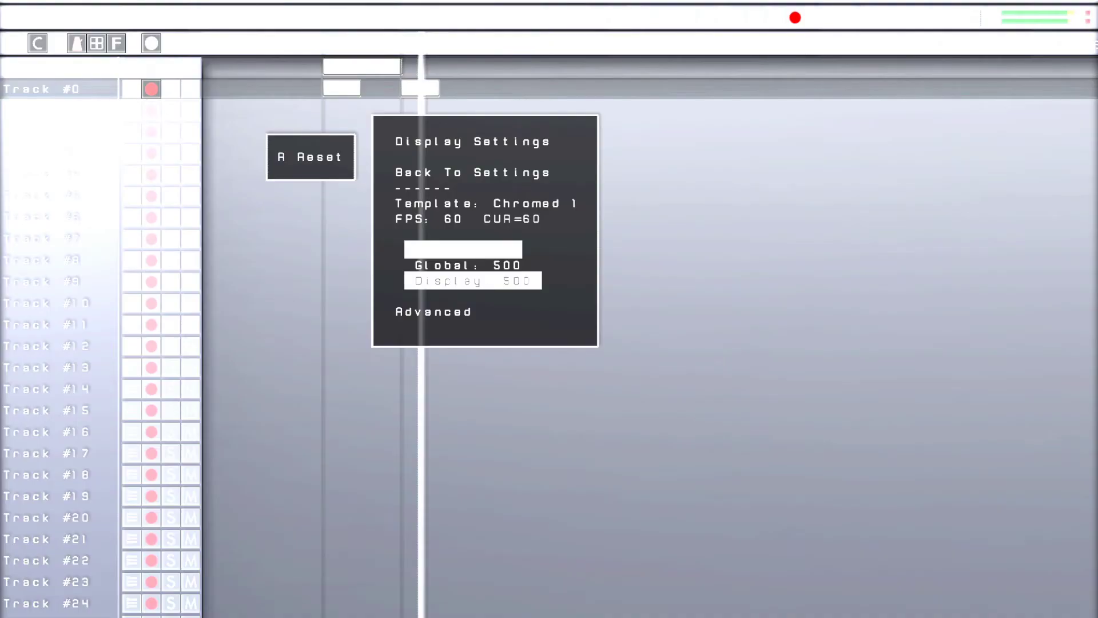
# Reset the brightness values, then set Global brightness to 295 and Display brightness to 285
pyautogui.press('Up')
pyautogui.press('a')
pyautogui.press('Right')
pyautogui.press('Right')
pyautogui.press('Right')
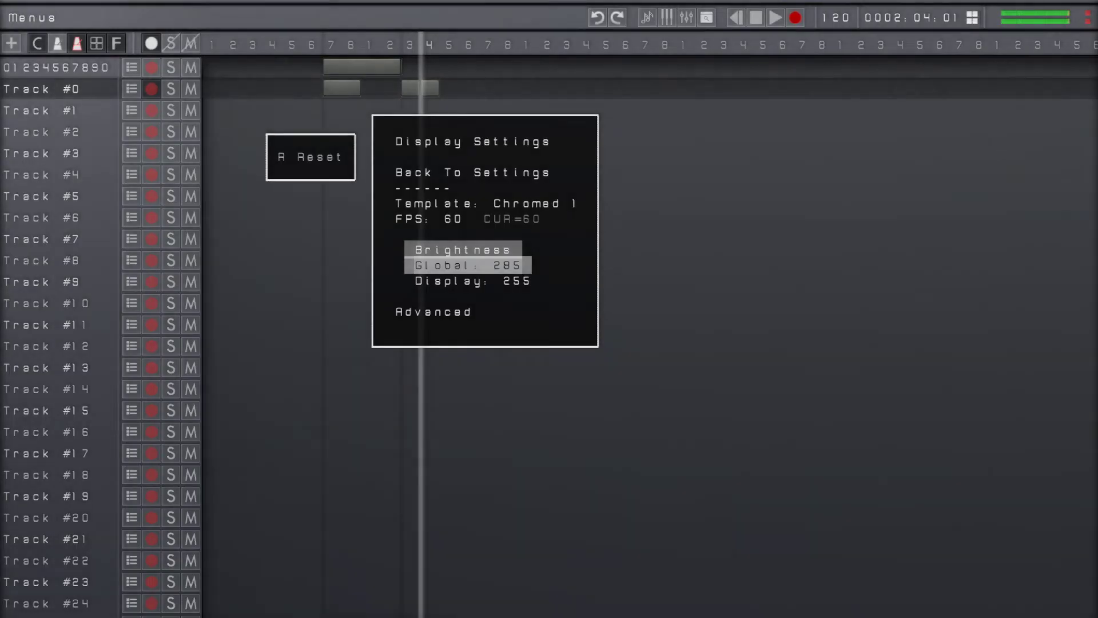
pyautogui.press('Down')
pyautogui.press('Right')
pyautogui.press('Right')
pyautogui.press('Right')
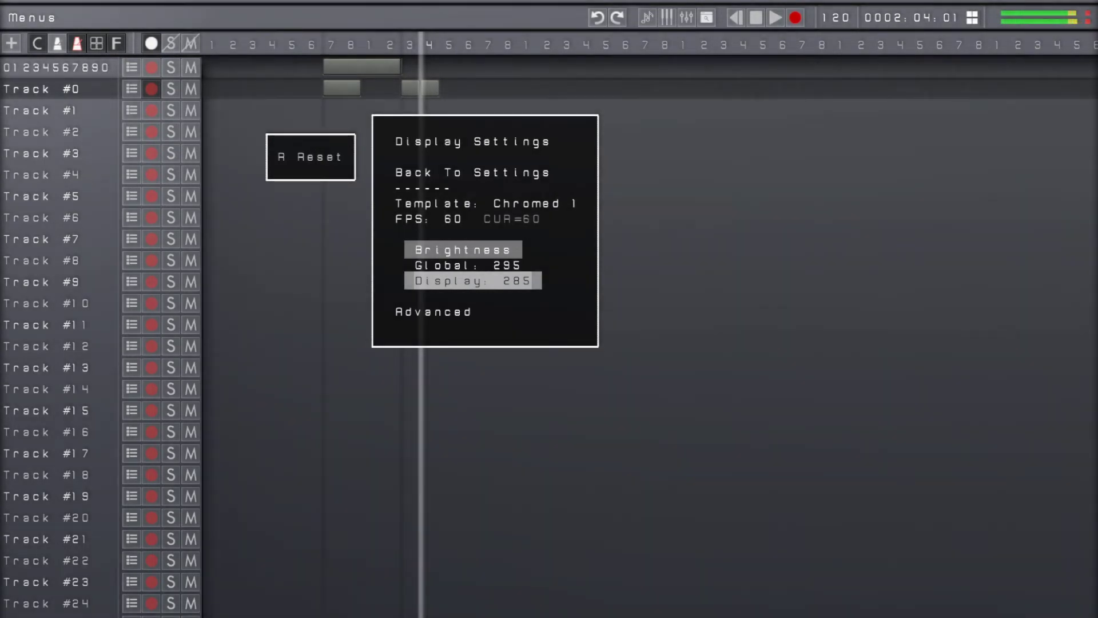
# Set the Global brightness to 288 and lower the Display brightness to slightly below 282
pyautogui.press('Up')
pyautogui.press('Left')
pyautogui.press('Left')
pyautogui.press('Left')
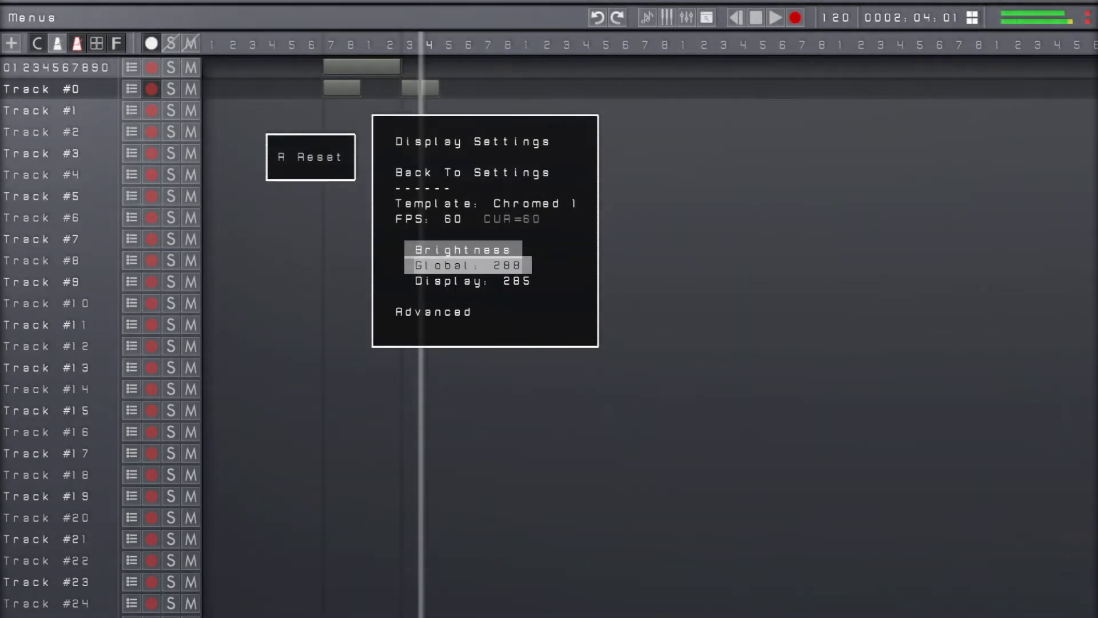
pyautogui.press('Down')
pyautogui.press('Left')
pyautogui.press('Left')
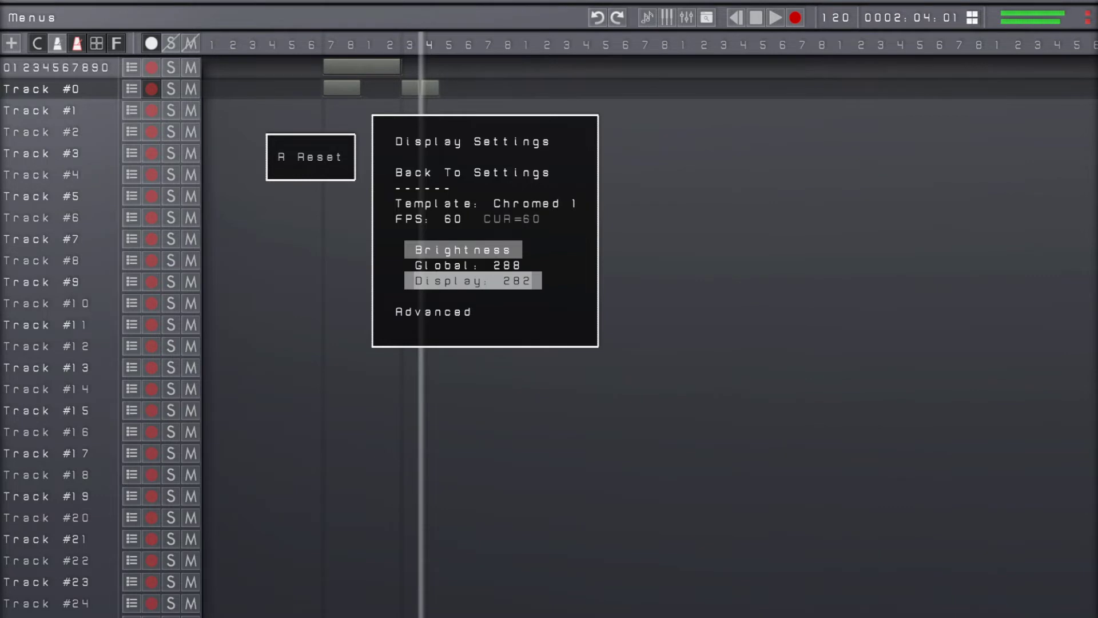
pyautogui.press('Left')
pyautogui.press('Left')
# Examine the advanced display settings and the Le Bug options, then return to the main Settings
pyautogui.press('Down')
pyautogui.press('Return')
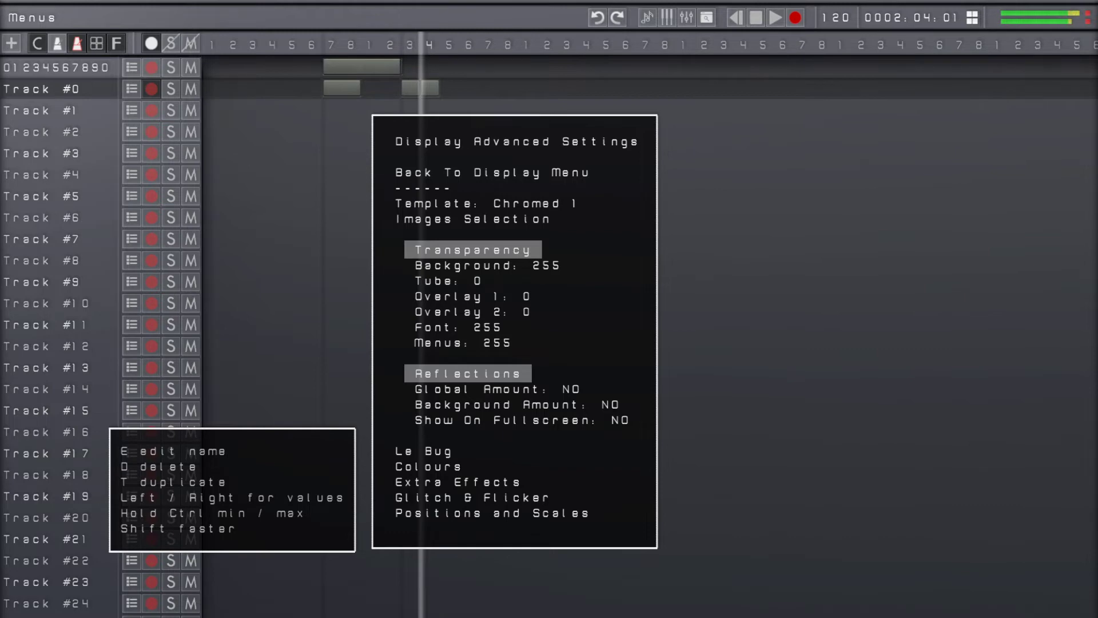
pyautogui.press('Up')
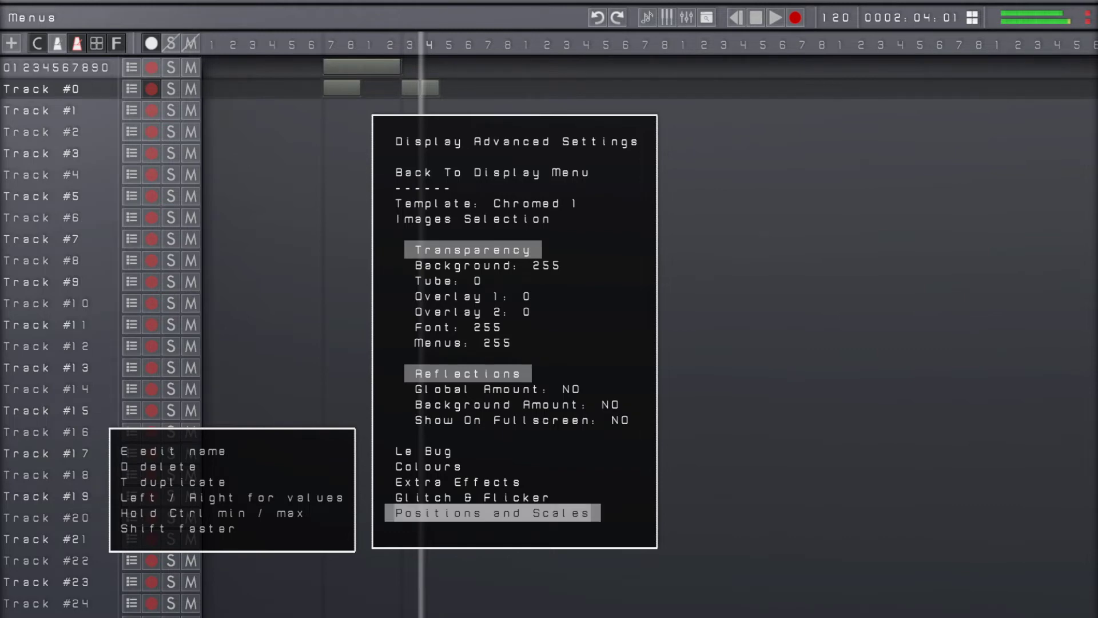
pyautogui.press('Up')
pyautogui.press('Up')
pyautogui.press('Up')
pyautogui.press('Up')
pyautogui.press('Return')
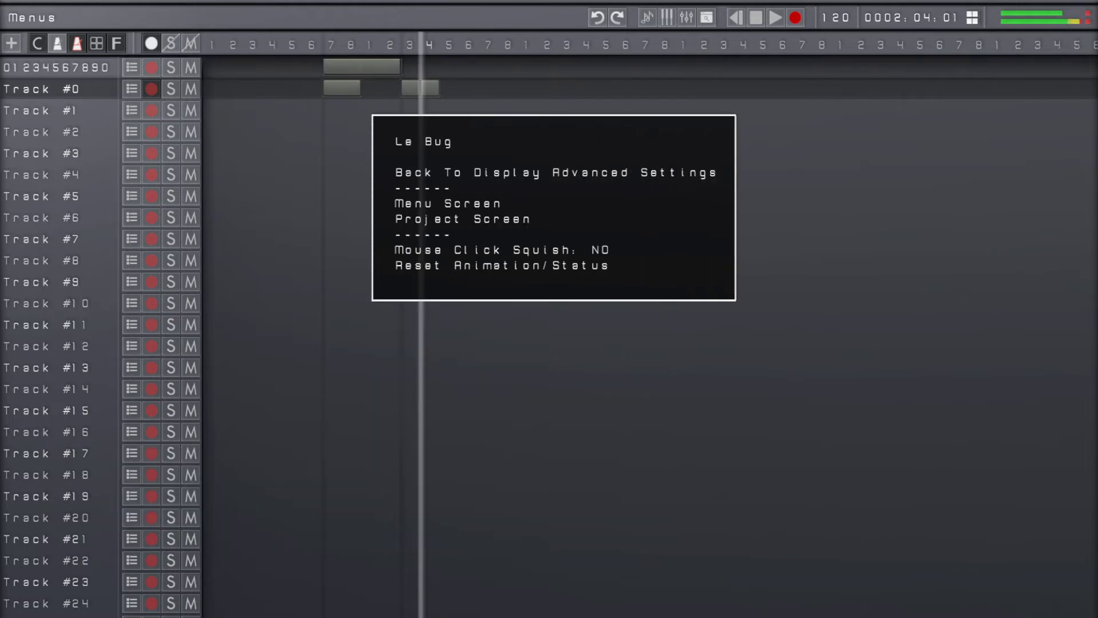
pyautogui.press('Escape')
pyautogui.press('Escape')
pyautogui.press('Escape')
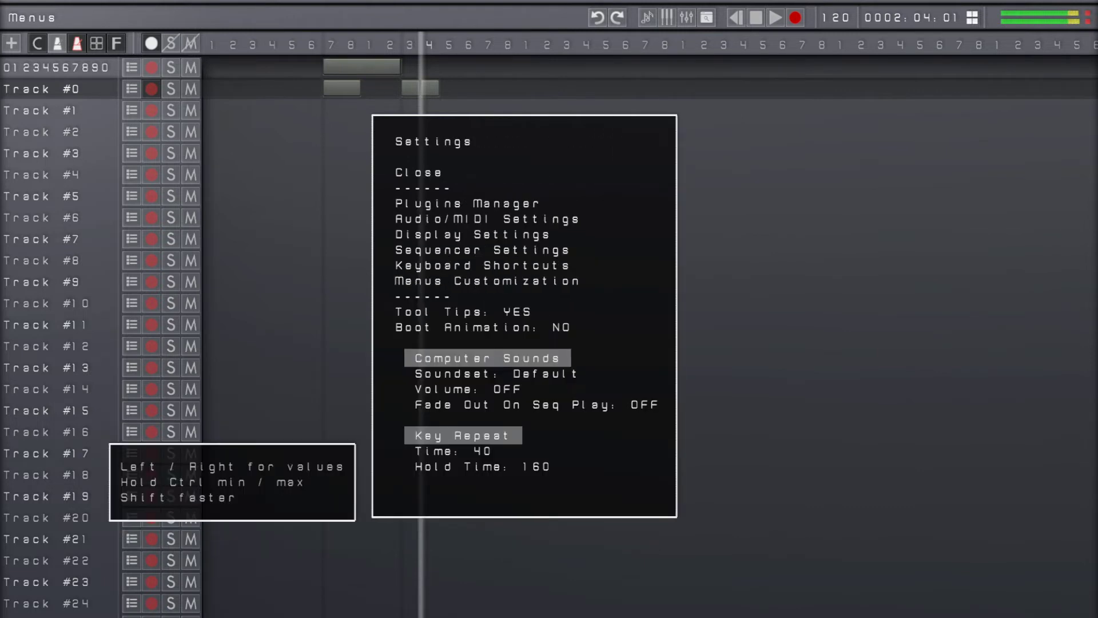
# Look through the whole Keyboard Shortcuts list from start to end, then close the settings
pyautogui.press('Down')
pyautogui.press('Down')
pyautogui.press('Down')
pyautogui.press('Down')
pyautogui.press('Down')
pyautogui.press('Down')
pyautogui.press('Down')
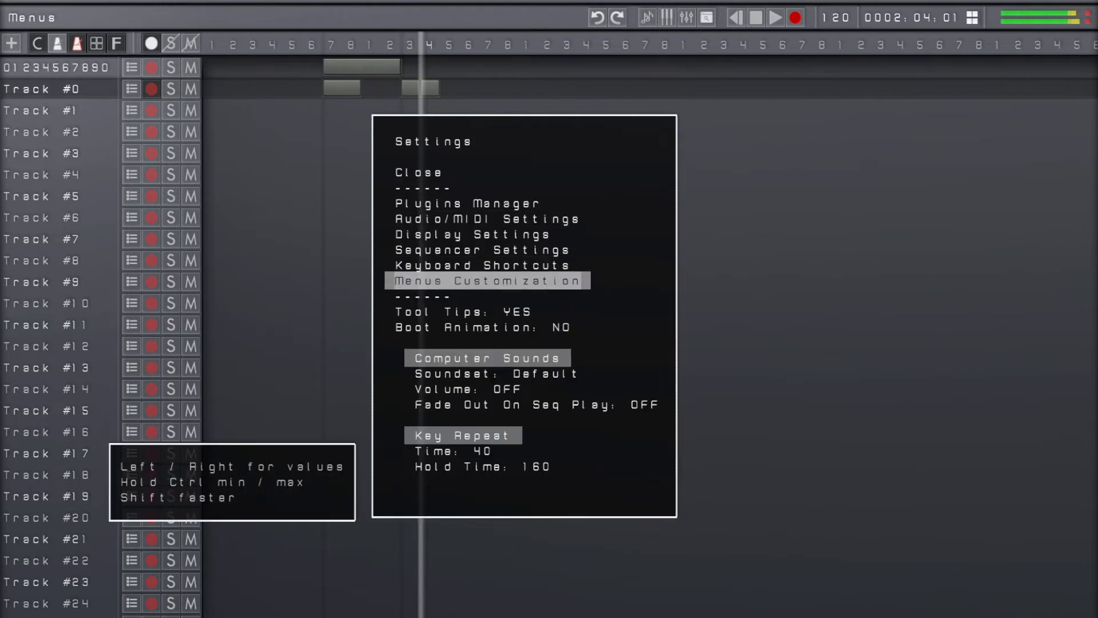
pyautogui.press('Up')
pyautogui.press('Return')
pyautogui.press('Down')
pyautogui.press('Down')
pyautogui.press('Down')
pyautogui.press('Down')
pyautogui.press('Down')
pyautogui.press('Down')
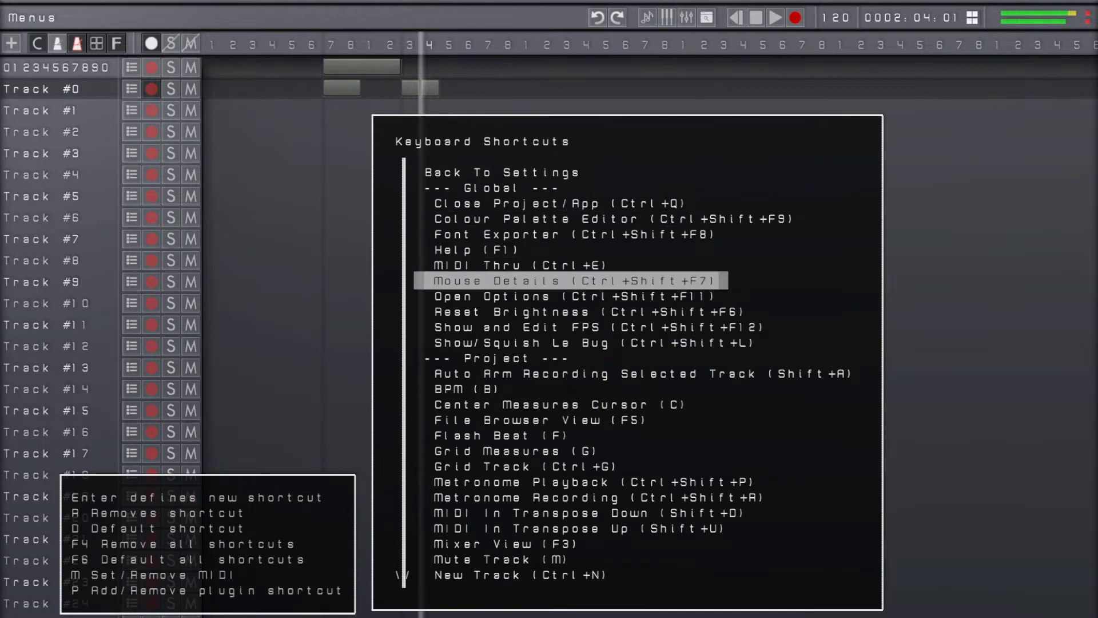
pyautogui.press('Up')
pyautogui.press('Up')
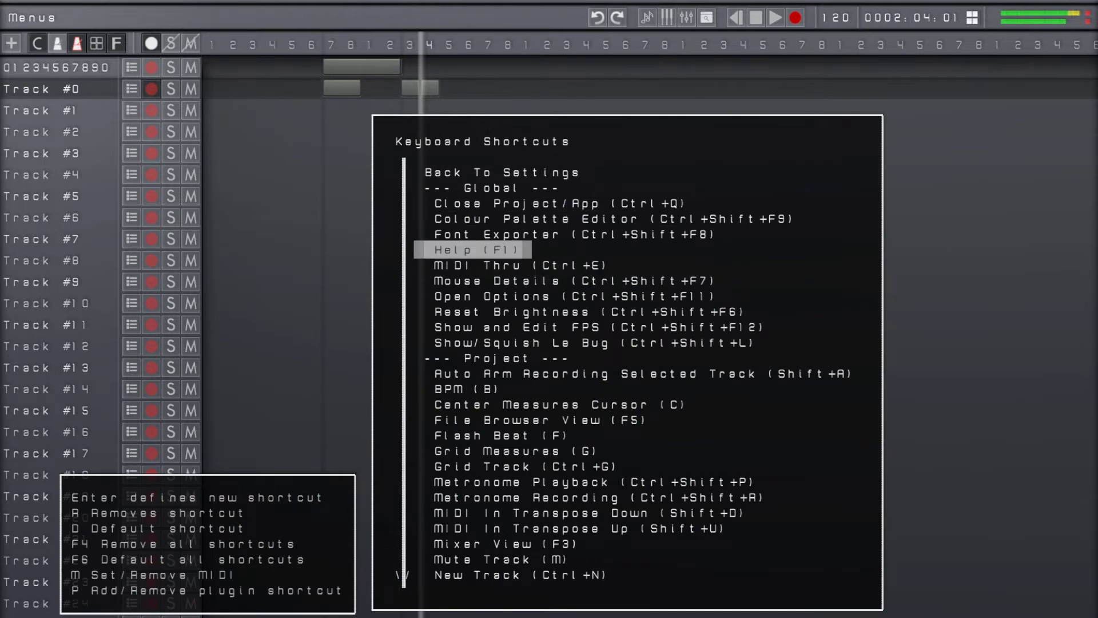
pyautogui.press('pagedown')
pyautogui.press('pagedown')
pyautogui.press('End')
pyautogui.press('Home')
pyautogui.press('Escape')
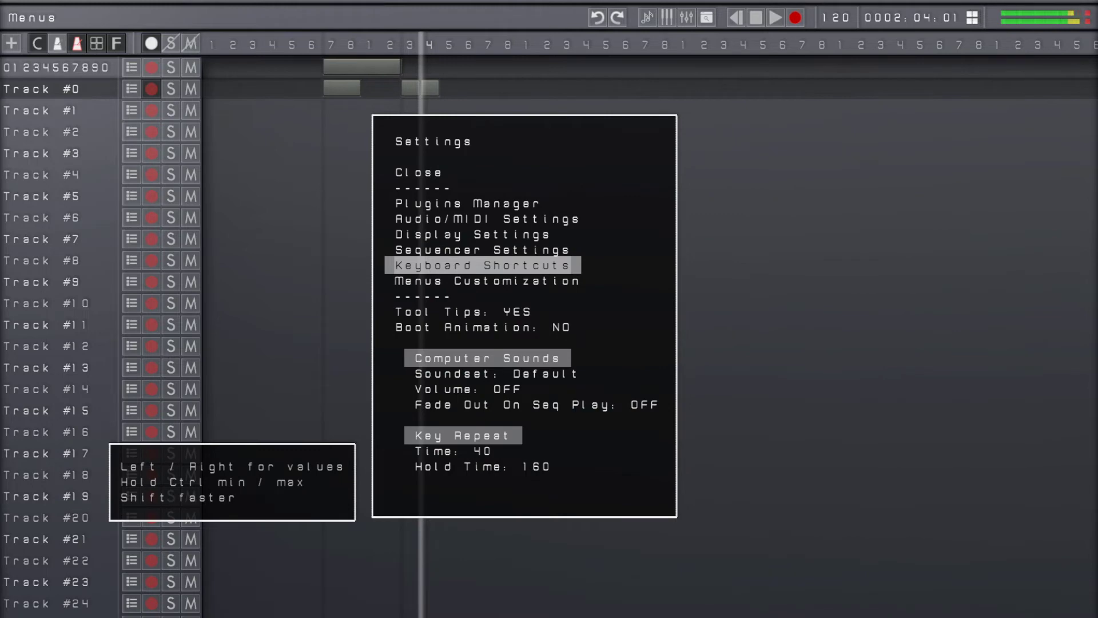
pyautogui.press('Escape')
# Reveal the auto-hidden main menus and look at the File and Track menus
pyautogui.press('alt')
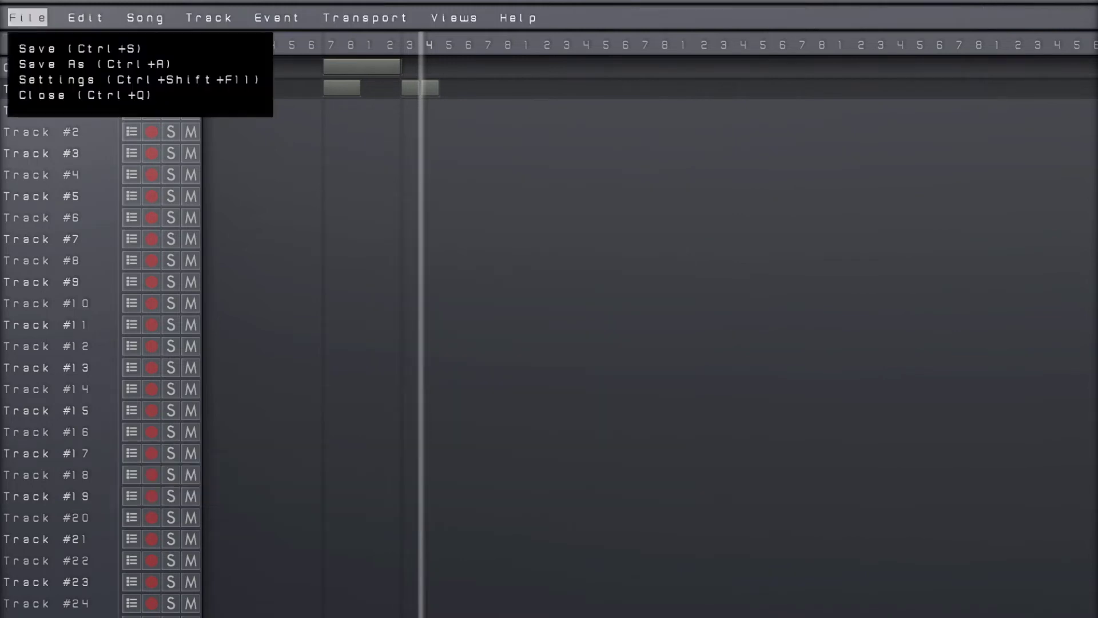
pyautogui.press('Escape')
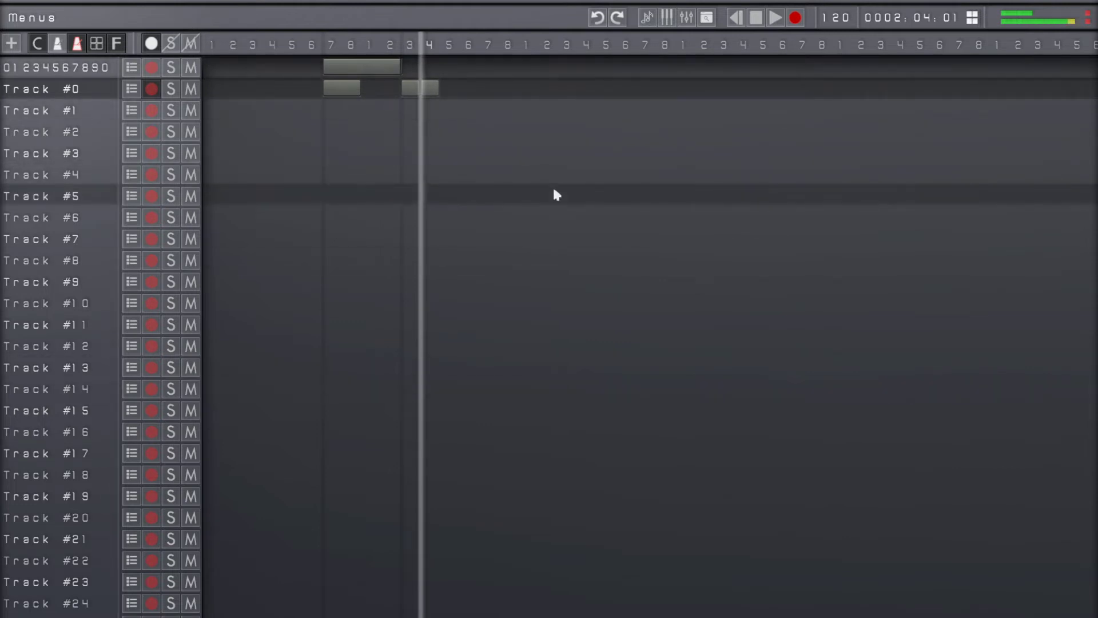
pyautogui.click(27, 18)
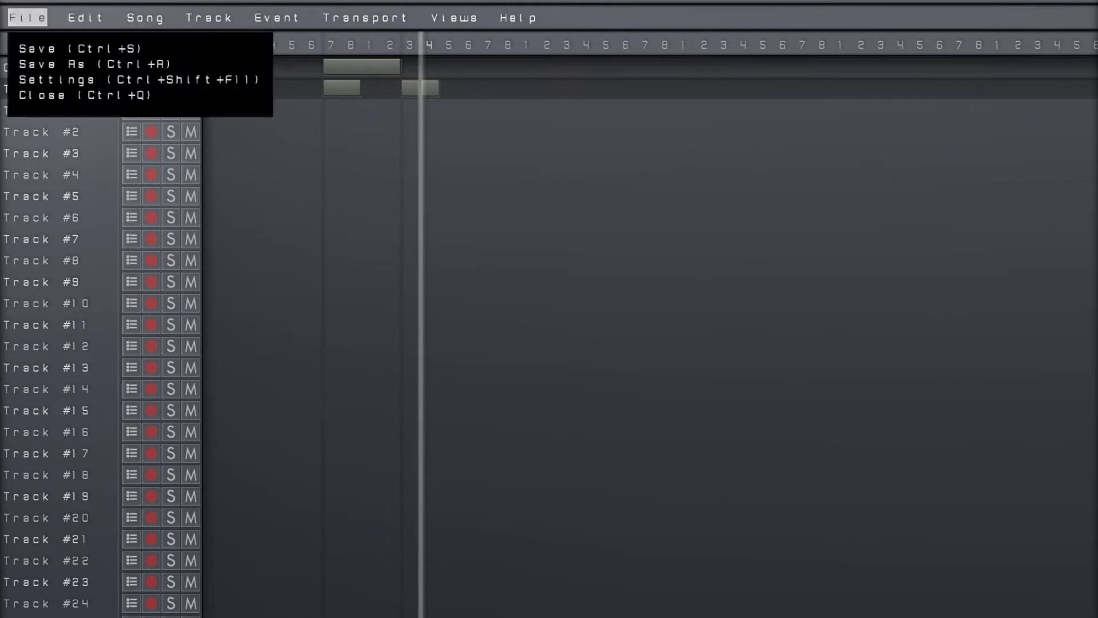
pyautogui.moveTo(210, 18)
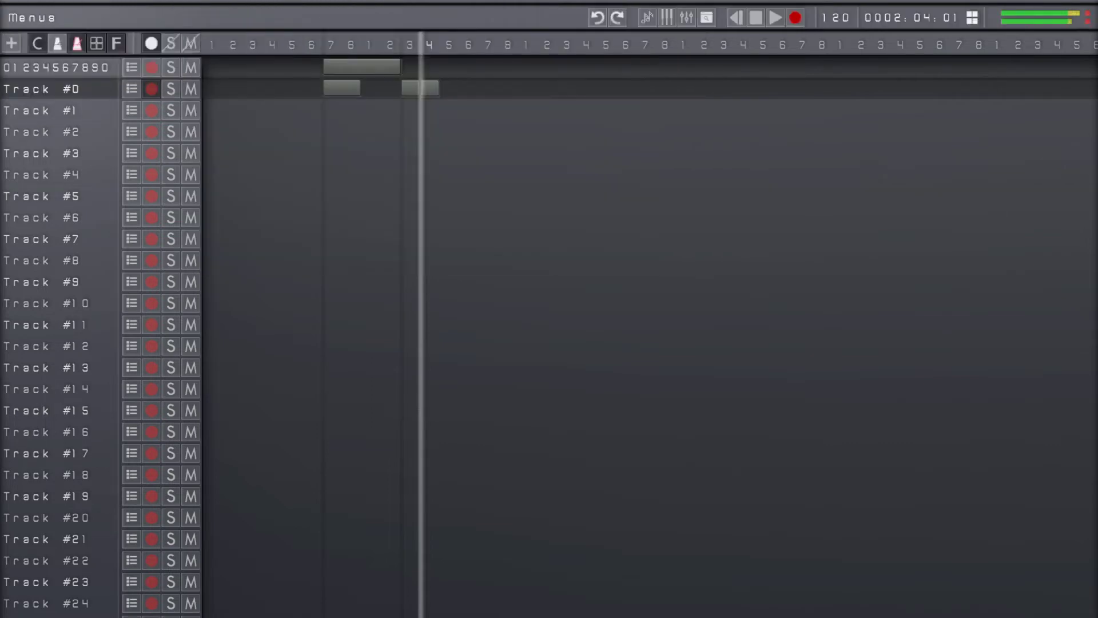
# Set Auto Hide Menu to NO in the Menus Customization for the top menus and close the settings
pyautogui.press('Escape')
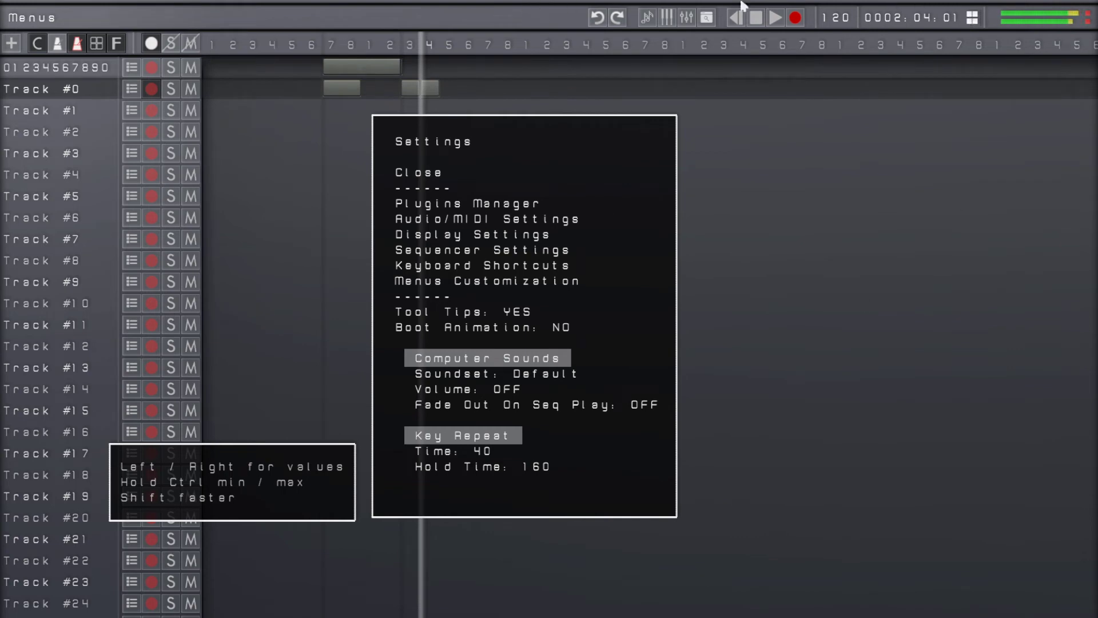
pyautogui.press('Down')
pyautogui.press('Down')
pyautogui.press('Down')
pyautogui.press('Down')
pyautogui.press('Down')
pyautogui.press('Down')
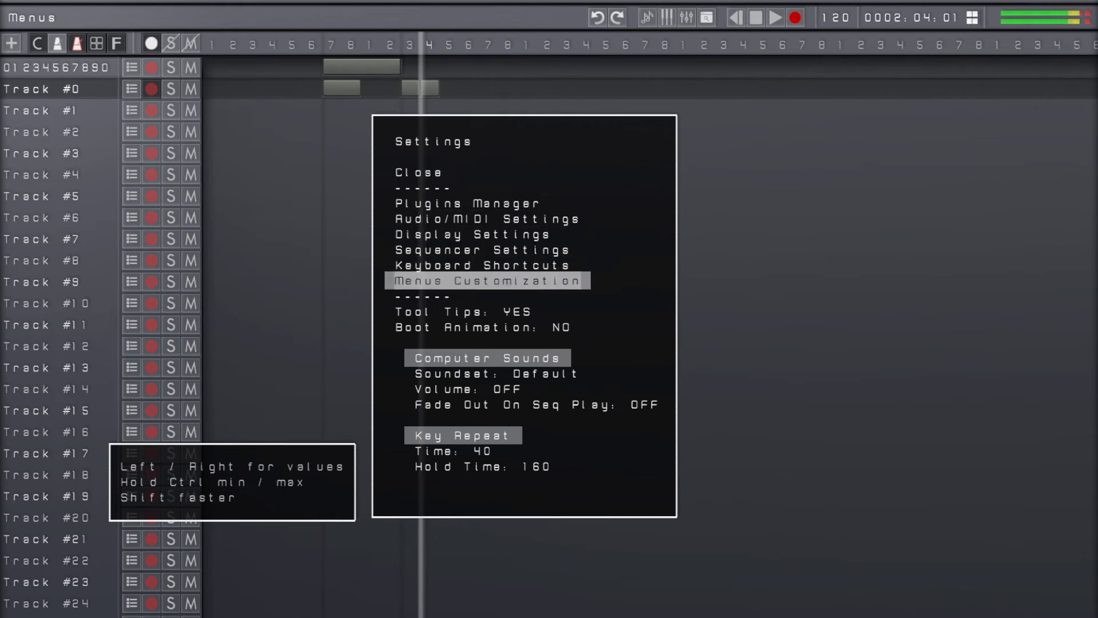
pyautogui.press('Return')
pyautogui.press('Down')
pyautogui.press('Down')
pyautogui.press('Return')
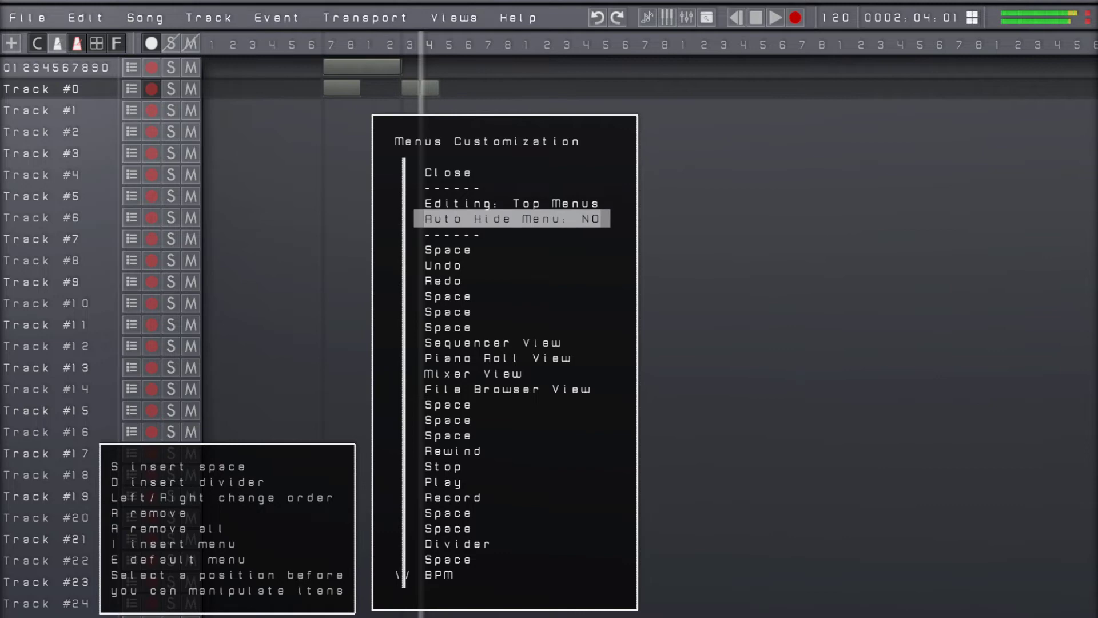
pyautogui.press('Escape')
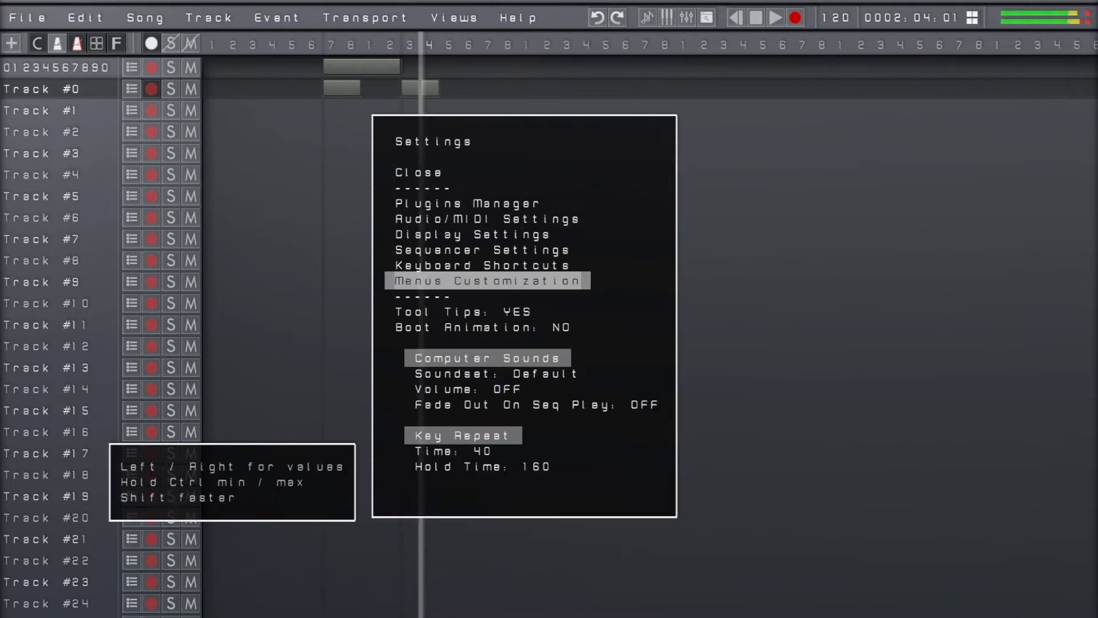
pyautogui.press('Escape')
# View the Track menu's commands in the permanently shown menu bar and close it
pyautogui.hotkey('alt', 'f')
pyautogui.hotkey('alt', 't')
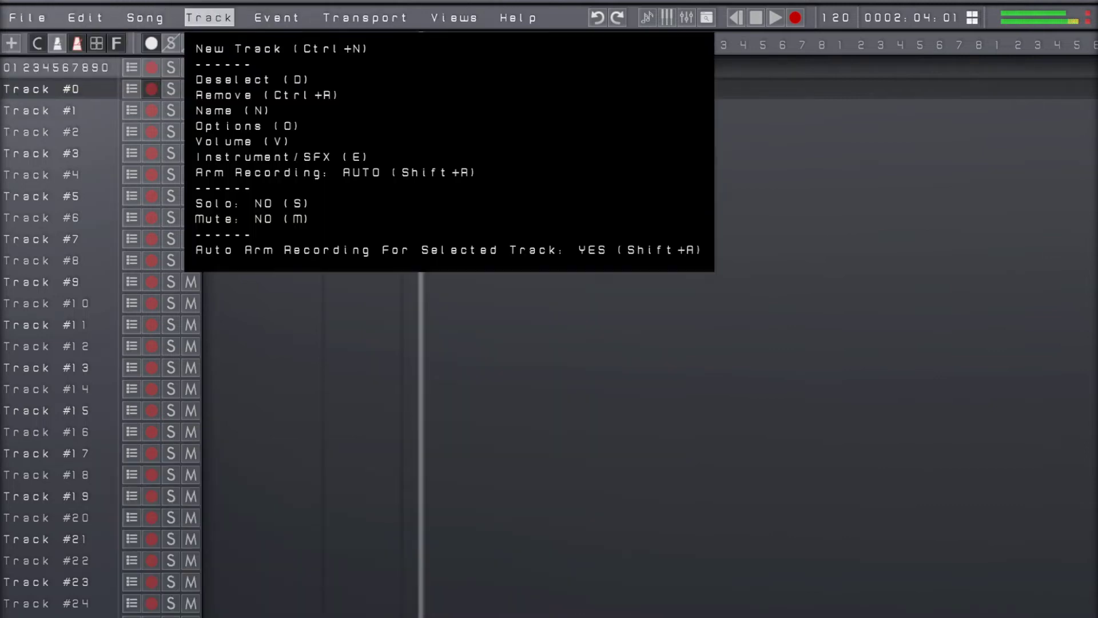
pyautogui.press('Escape')
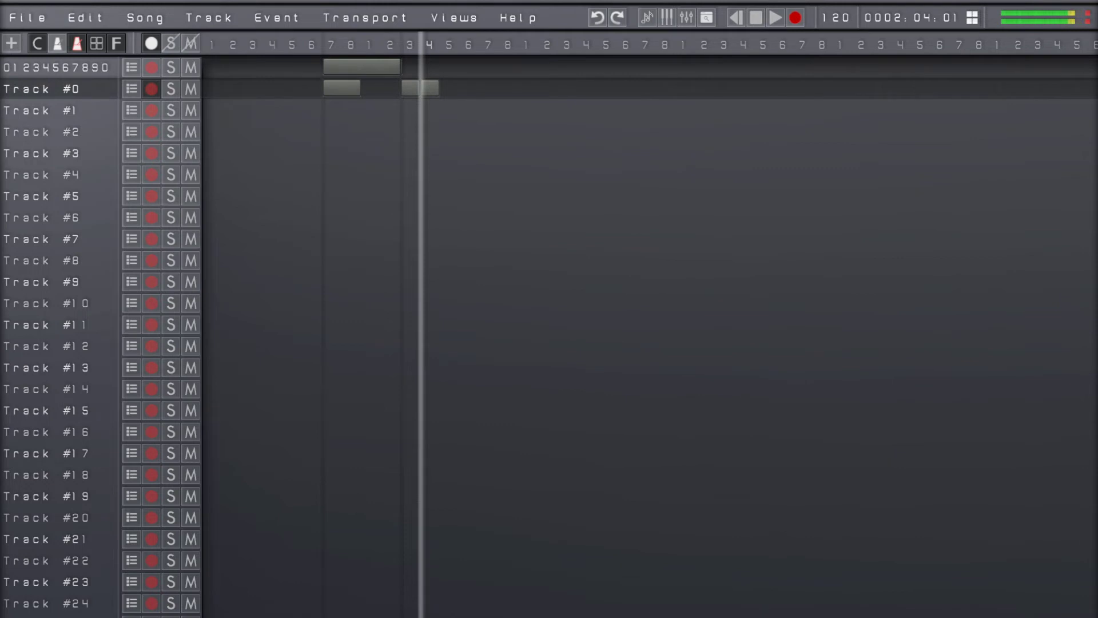
# Return the playhead to the start of the song at 0001:01:01
pyautogui.press('Left')
pyautogui.press('Left')
pyautogui.press('Left')
pyautogui.press('Left')
pyautogui.press('Left')
pyautogui.press('Home')
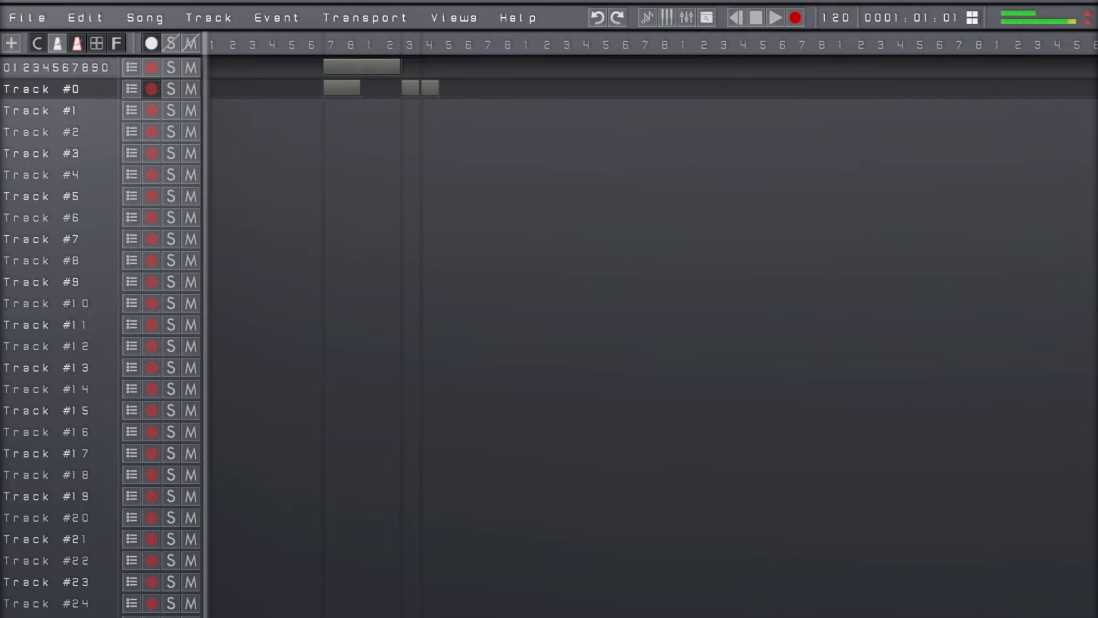
# Rename Track #0 as "Bass Line One O One" and display its full name in the track list
pyautogui.press('Return')
pyautogui.press('BackSpace')
pyautogui.press('BackSpace')
pyautogui.press('BackSpace')
pyautogui.press('BackSpace')
pyautogui.press('BackSpace')
pyautogui.press('BackSpace')
pyautogui.press('BackSpace')
pyautogui.press('BackSpace')
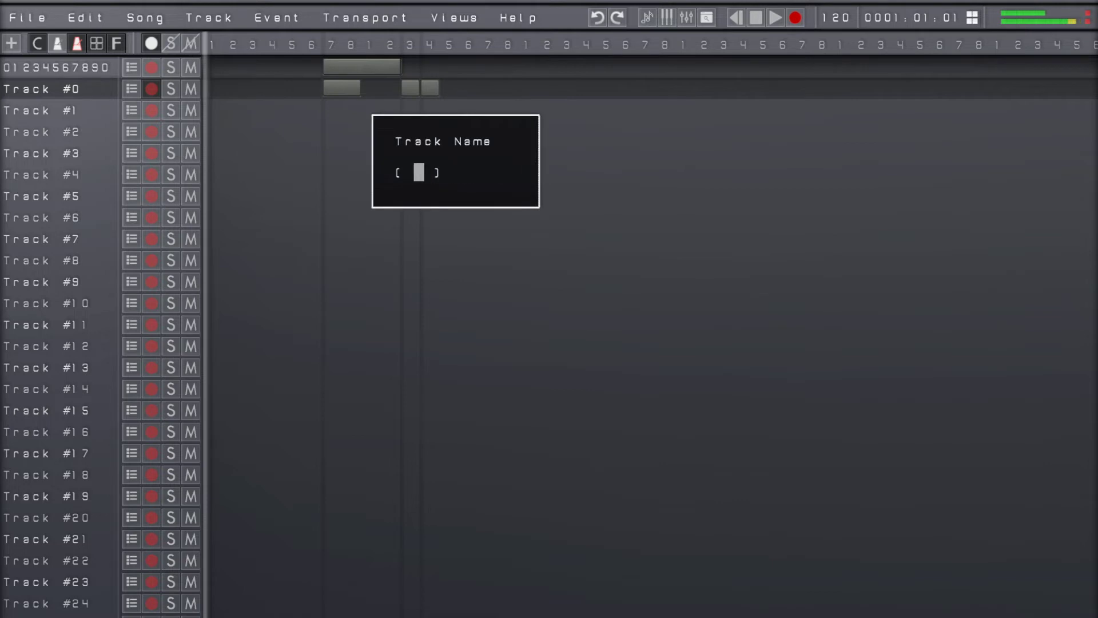
pyautogui.write('Bass Line ')
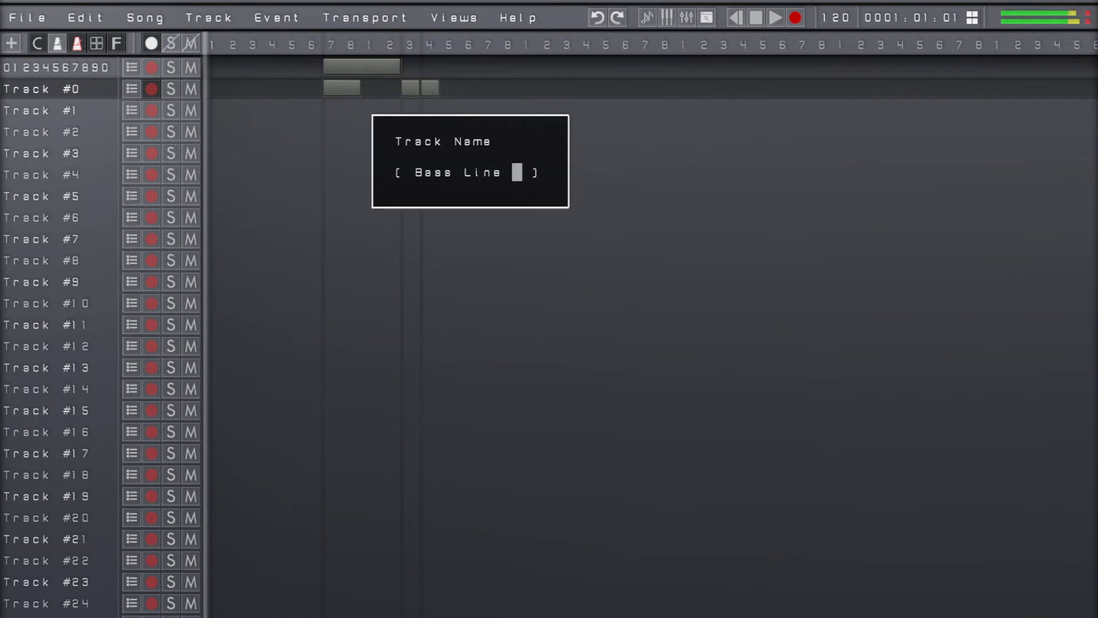
pyautogui.write('One ')
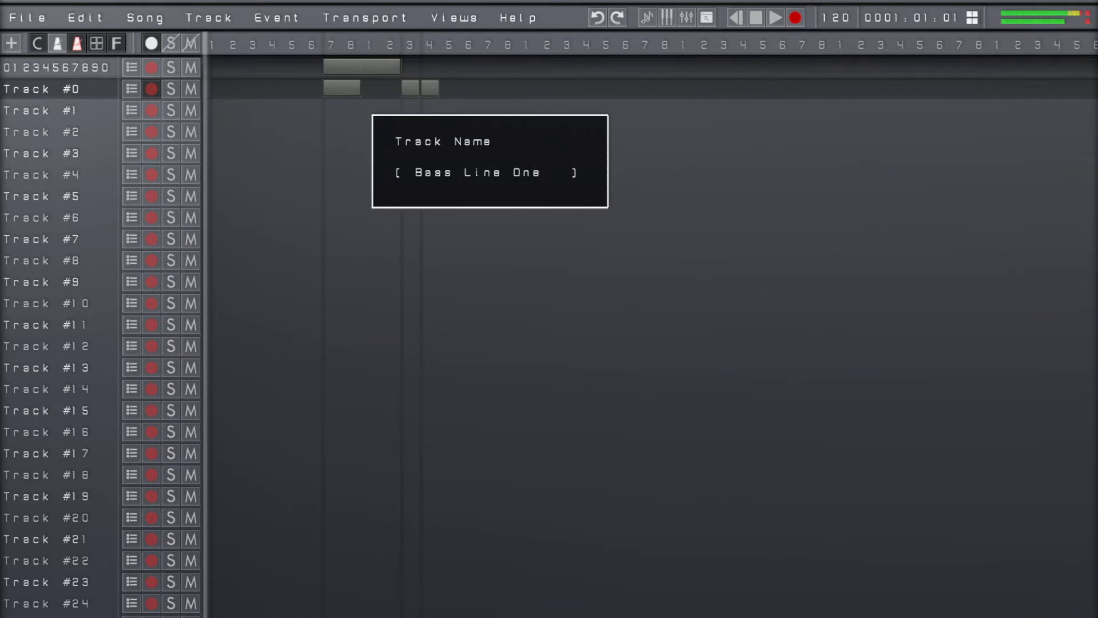
pyautogui.write('0')
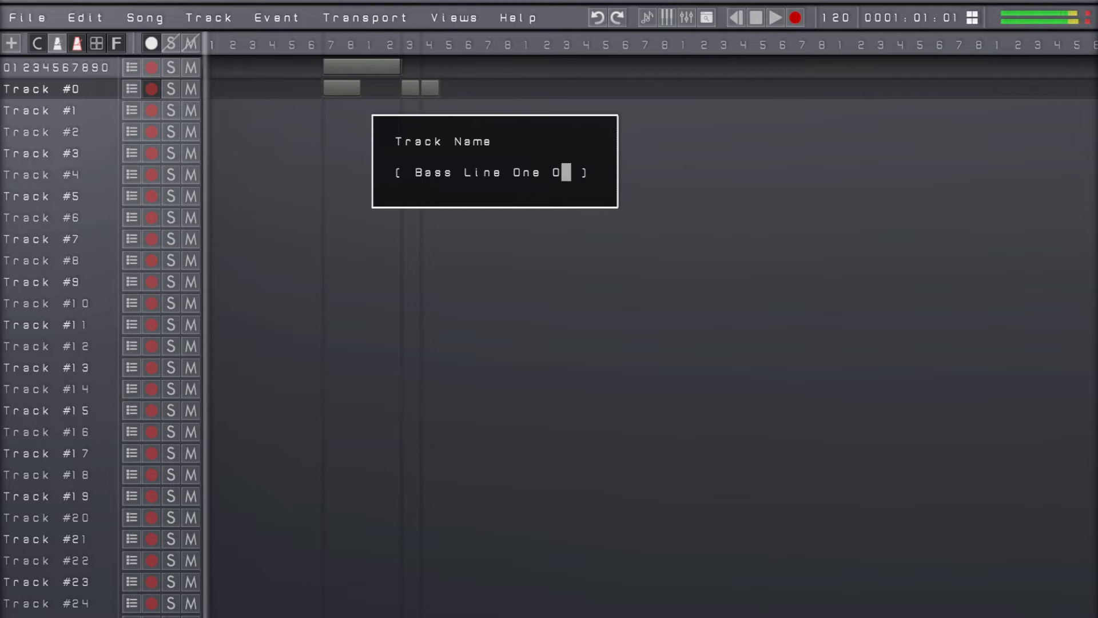
pyautogui.write('ne')
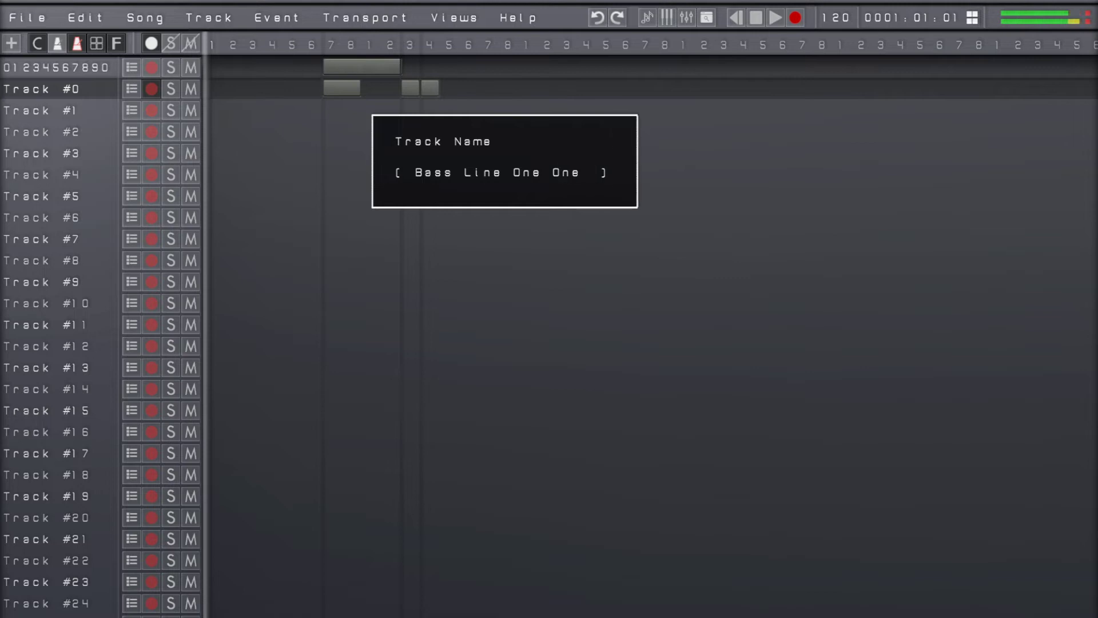
pyautogui.press('BackSpace')
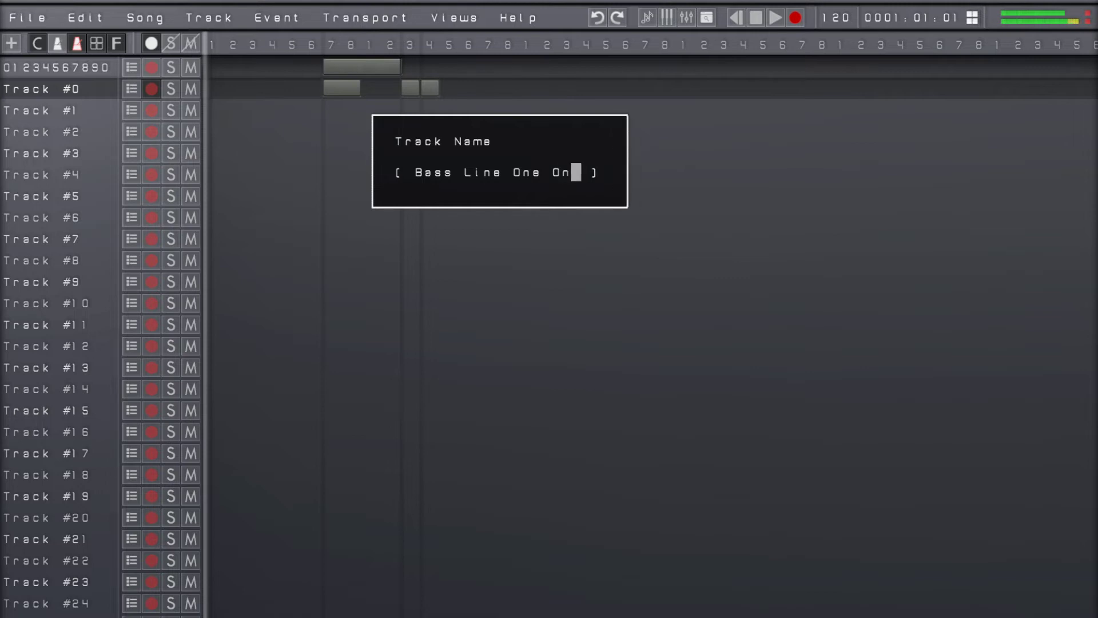
pyautogui.press('BackSpace')
pyautogui.write('One')
pyautogui.press('Return')
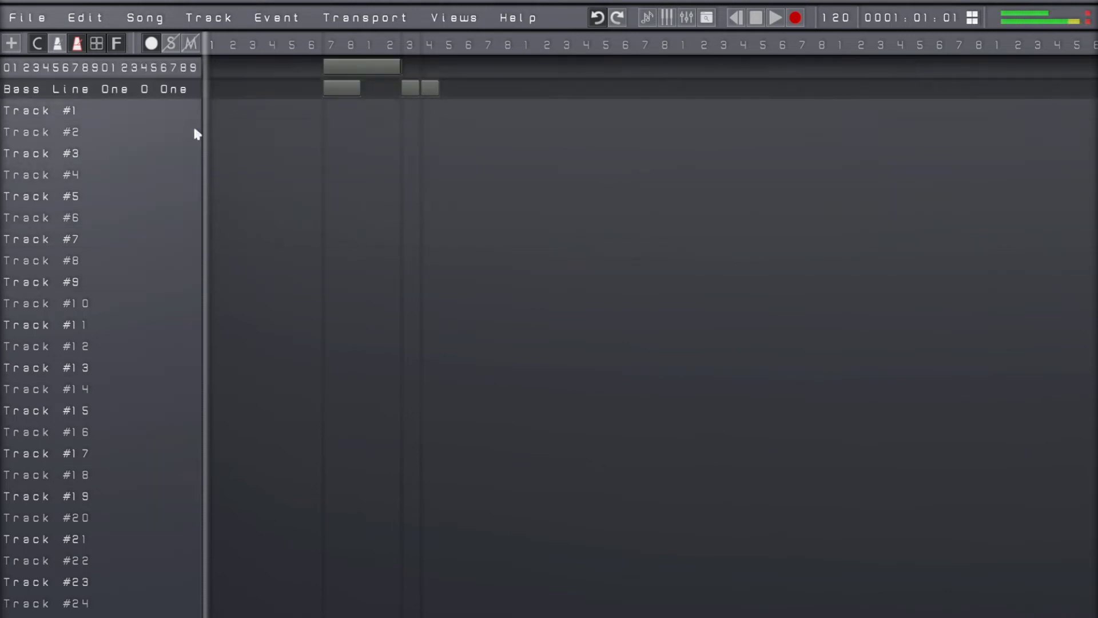
pyautogui.moveTo(191, 128)
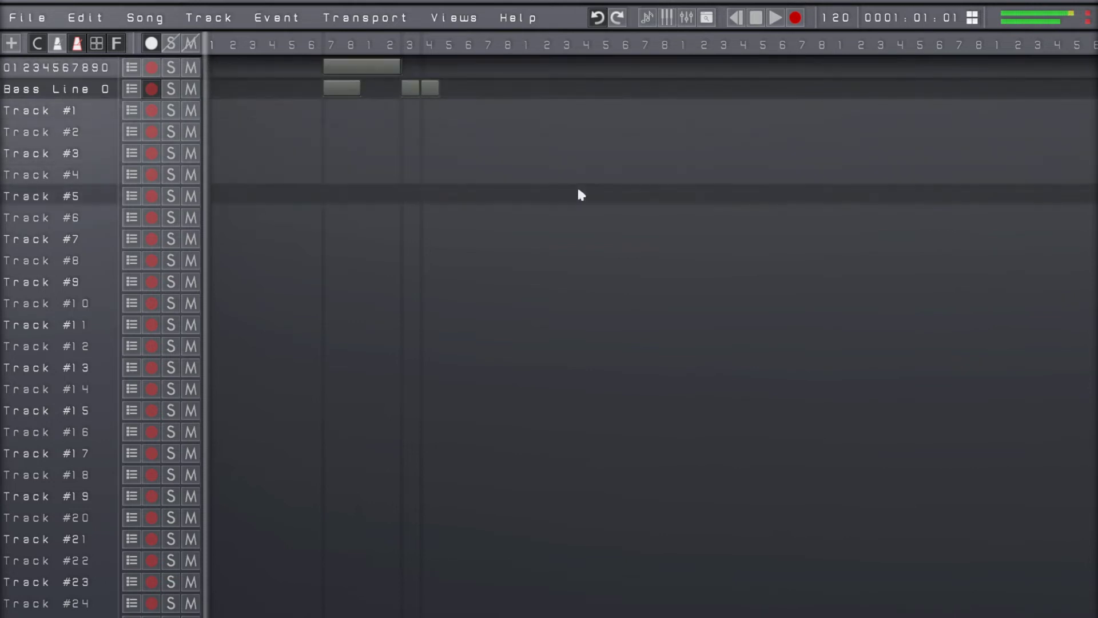
# Open the Menus Customization page of the settings
pyautogui.press('Escape')
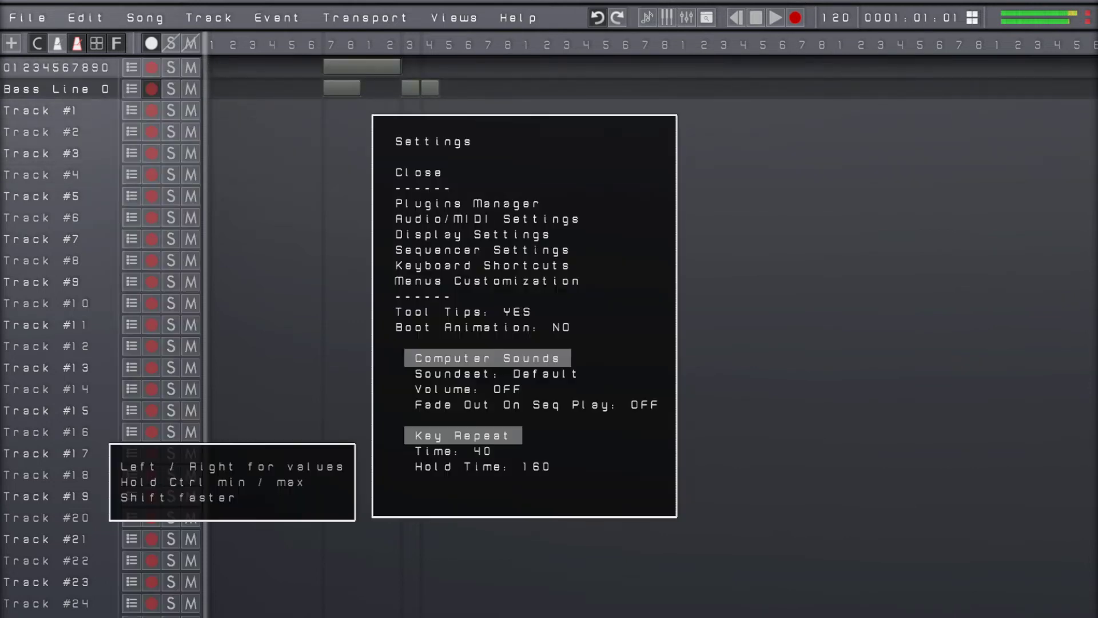
pyautogui.press('Down')
pyautogui.press('Down')
pyautogui.press('Down')
pyautogui.press('Down')
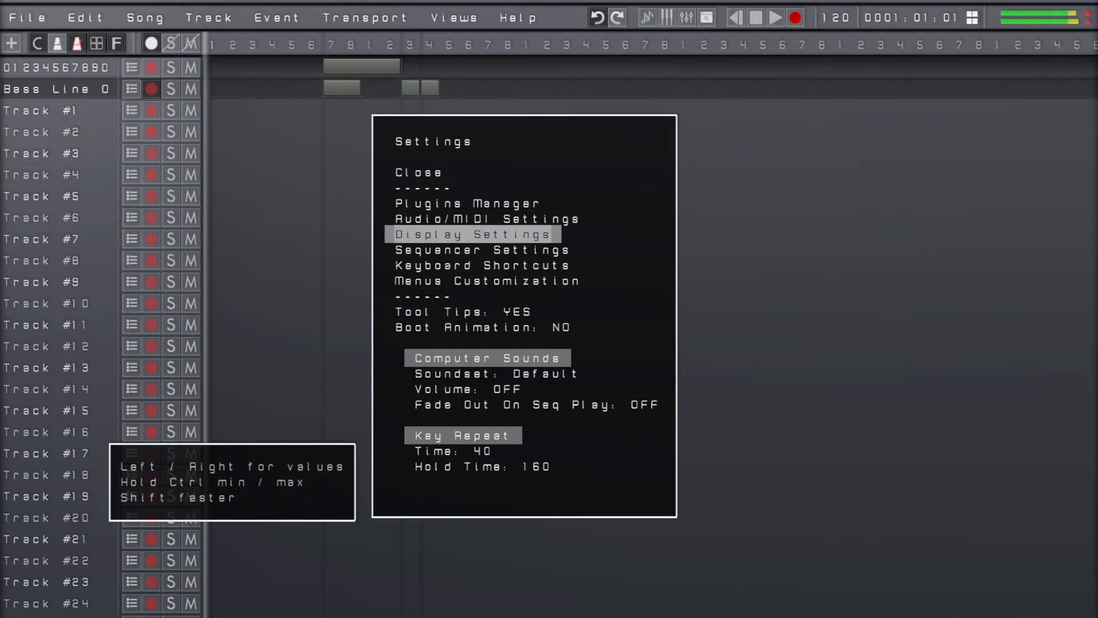
pyautogui.press('Down')
pyautogui.press('Down')
# Switch the menus being edited to Track Menus
pyautogui.press('Down')
pyautogui.press('Return')
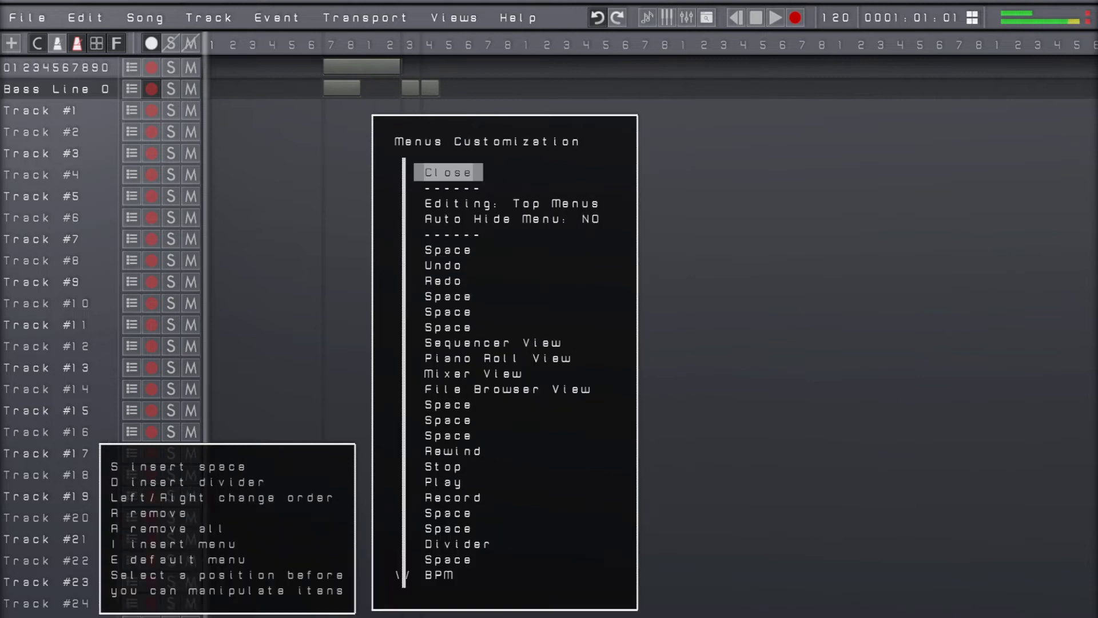
pyautogui.press('Down')
pyautogui.press('Down')
pyautogui.press('Right')
pyautogui.press('Left')
pyautogui.press('Up')
pyautogui.press('Right')
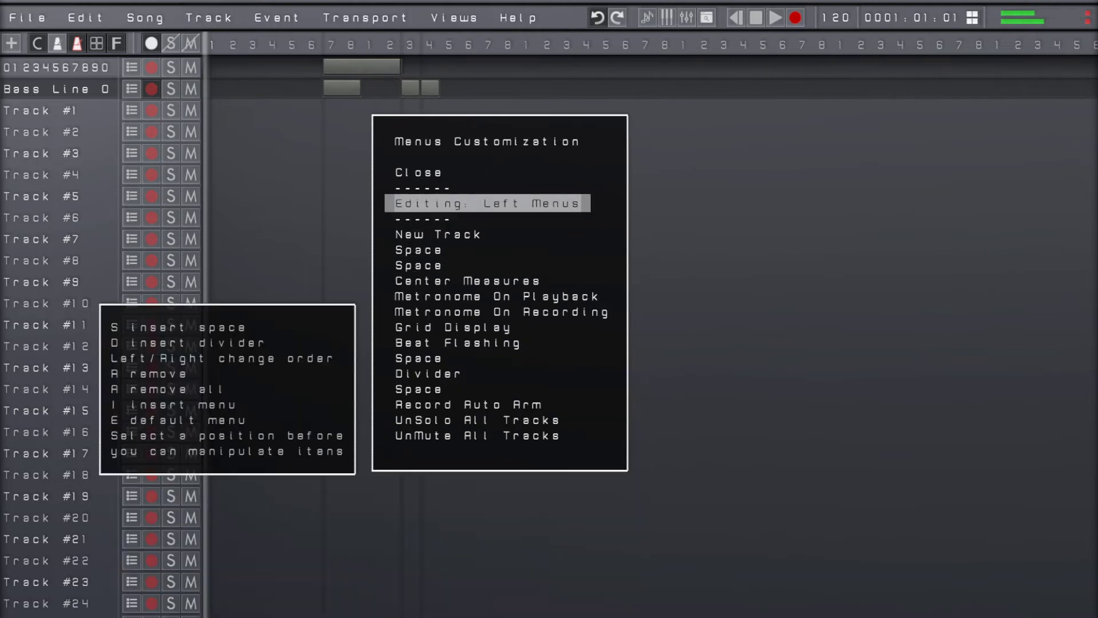
pyautogui.press('Right')
# Remove Track Arm Record and Track Options from the track menus and close the settings
pyautogui.press('Down')
pyautogui.press('Down')
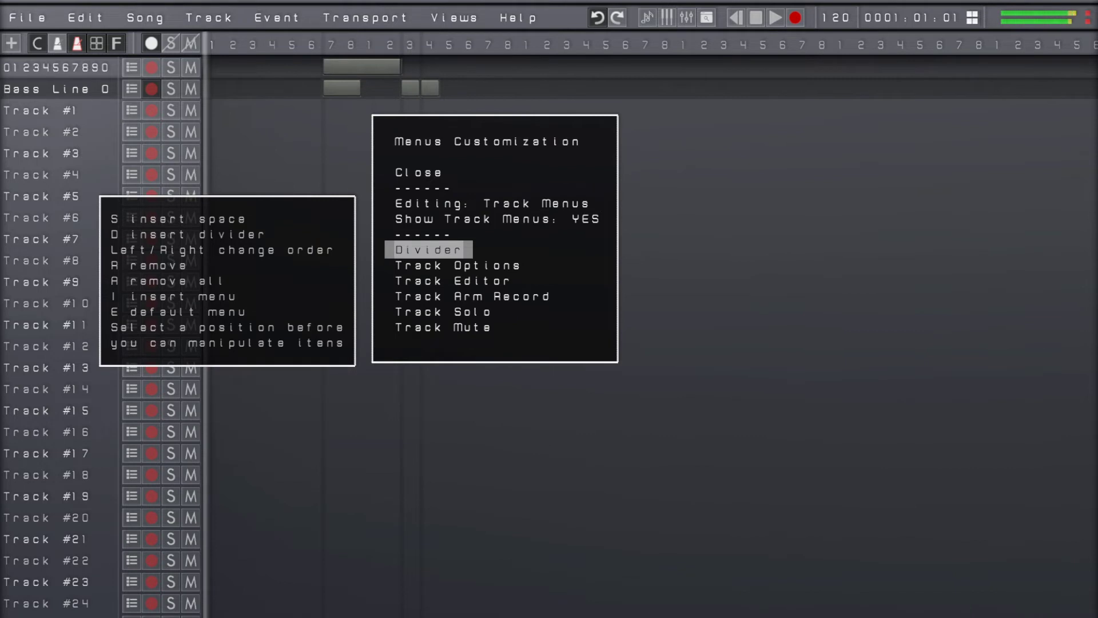
pyautogui.press('Down')
pyautogui.press('Down')
pyautogui.press('Down')
pyautogui.press('r')
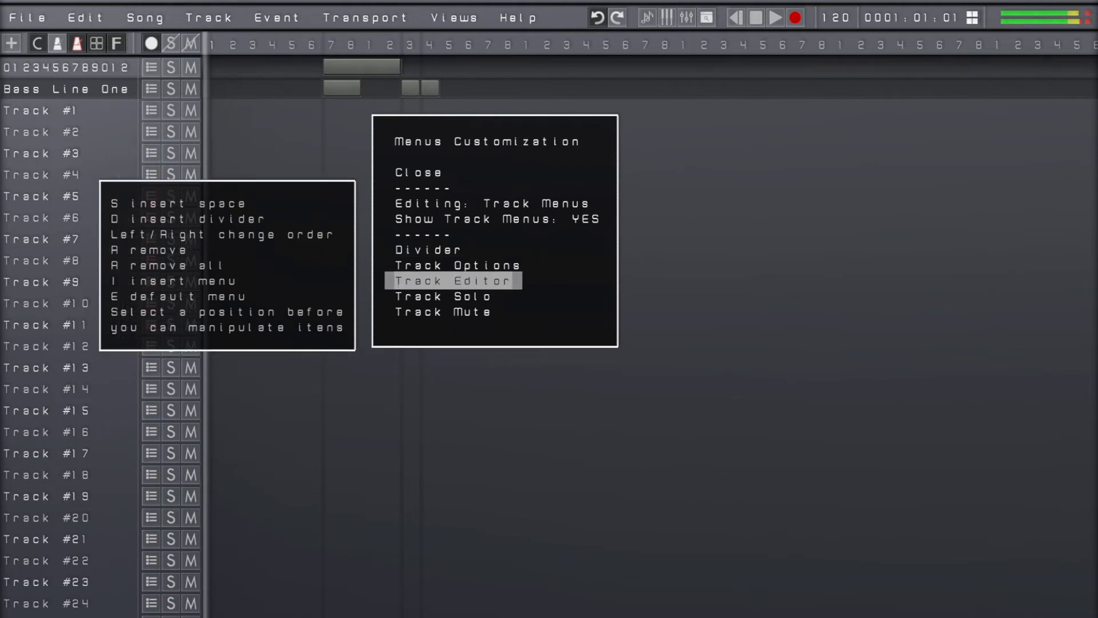
pyautogui.press('Up')
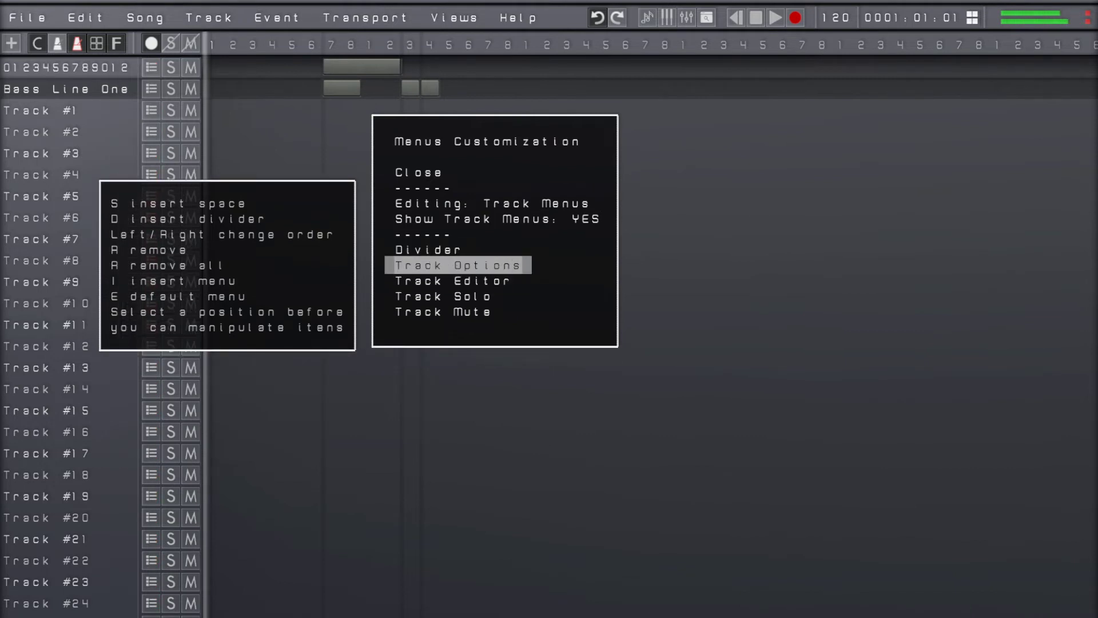
pyautogui.press('r')
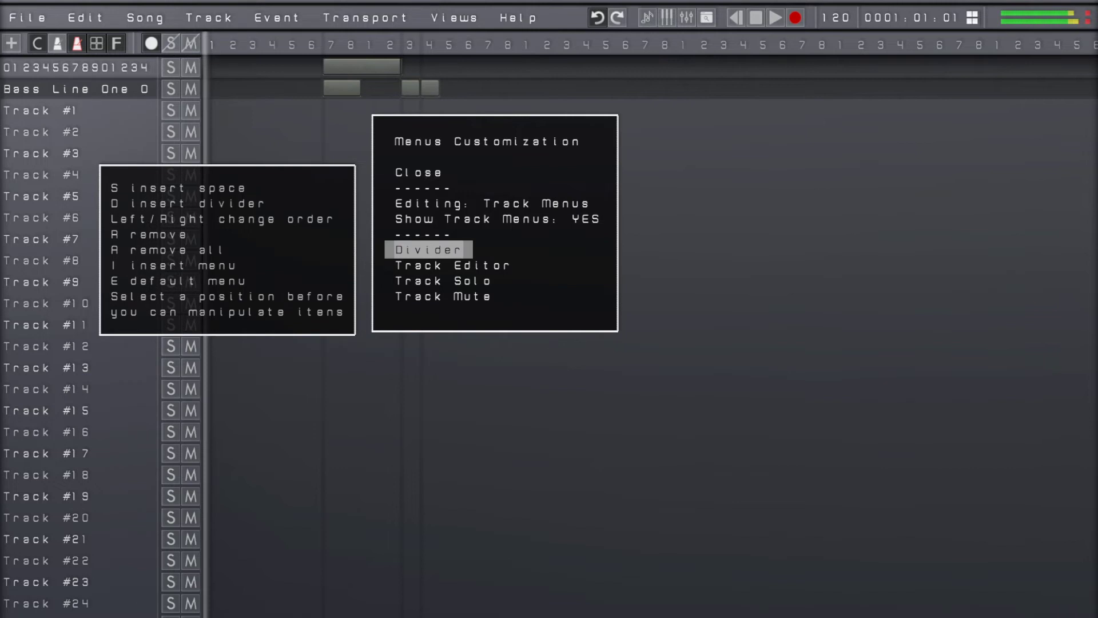
pyautogui.press('Escape')
pyautogui.press('Escape')
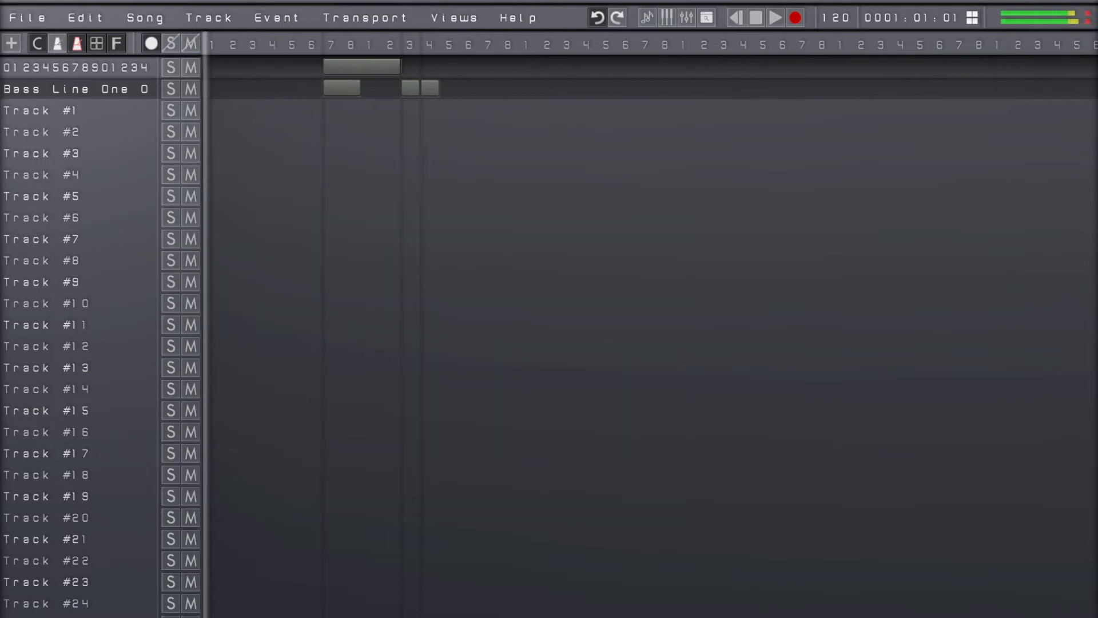
# View the track options of Track #3 and close them
pyautogui.press('Down')
pyautogui.press('Down')
pyautogui.press('Down')
pyautogui.press('Return')
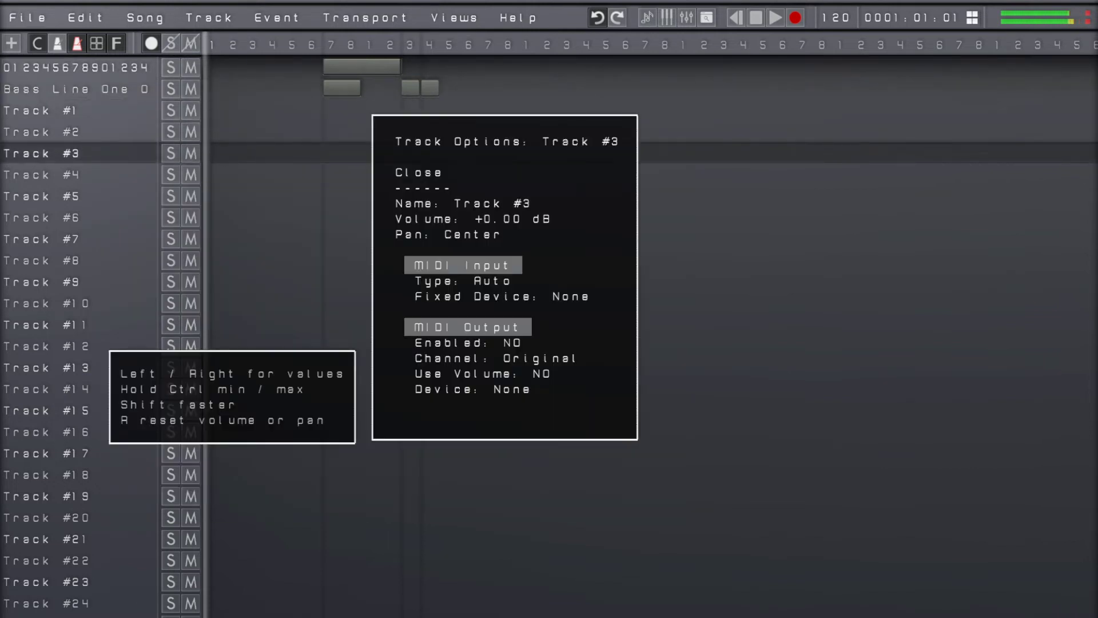
pyautogui.press('Escape')
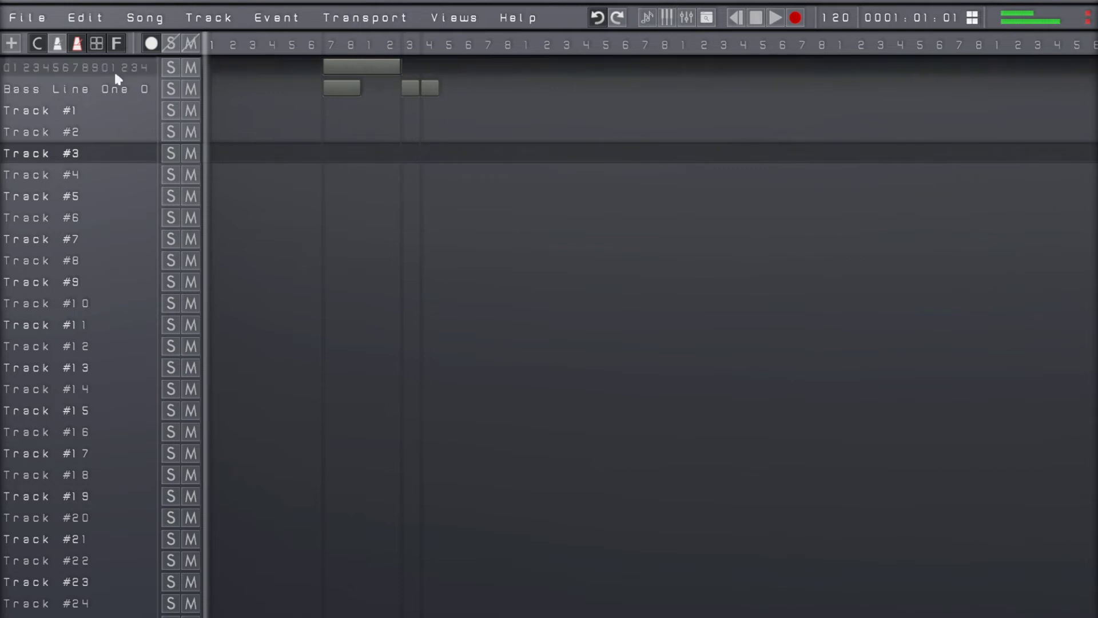
# Look at the Auto Arm Recording For Selected Track option and step the selection through the neighbouring tracks
pyautogui.click(231, 23)
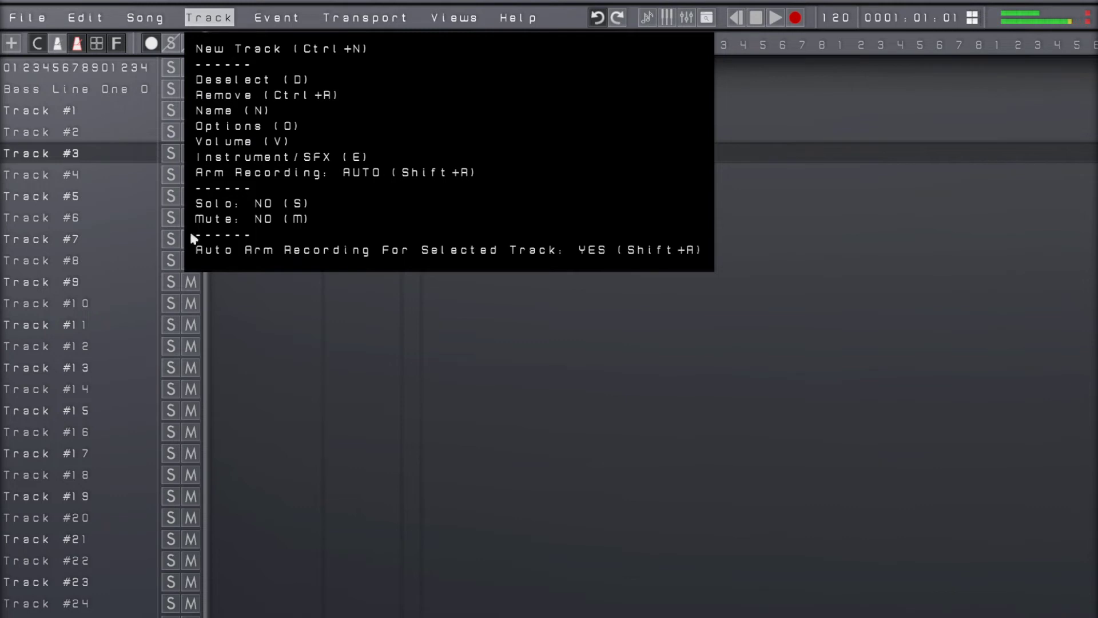
pyautogui.click(560, 250)
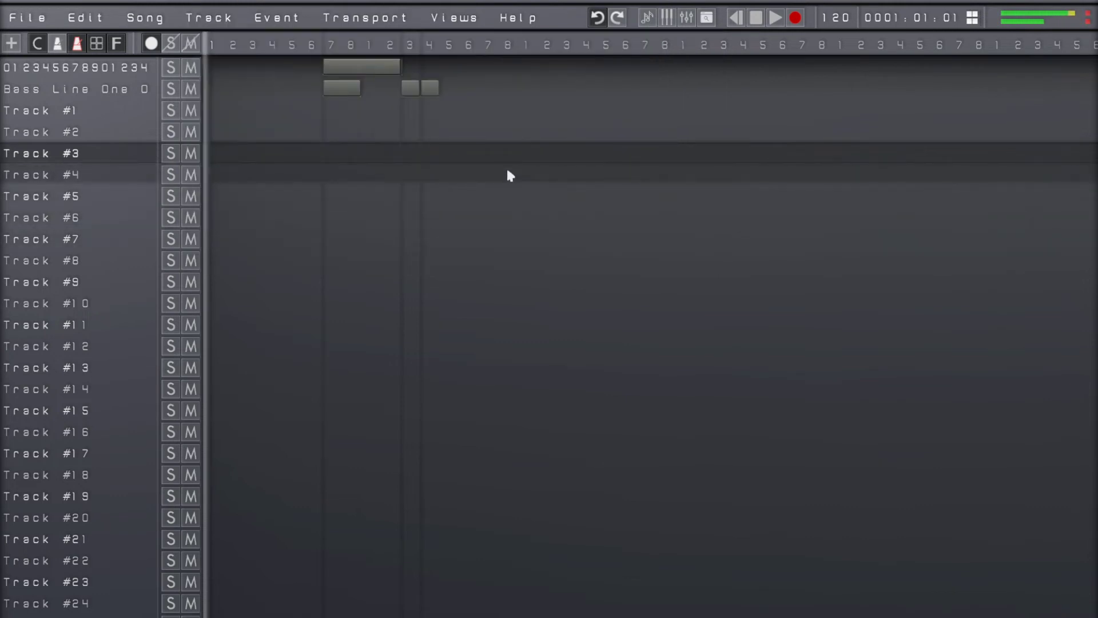
pyautogui.press('Up')
pyautogui.press('Up')
pyautogui.press('Down')
pyautogui.press('Down')
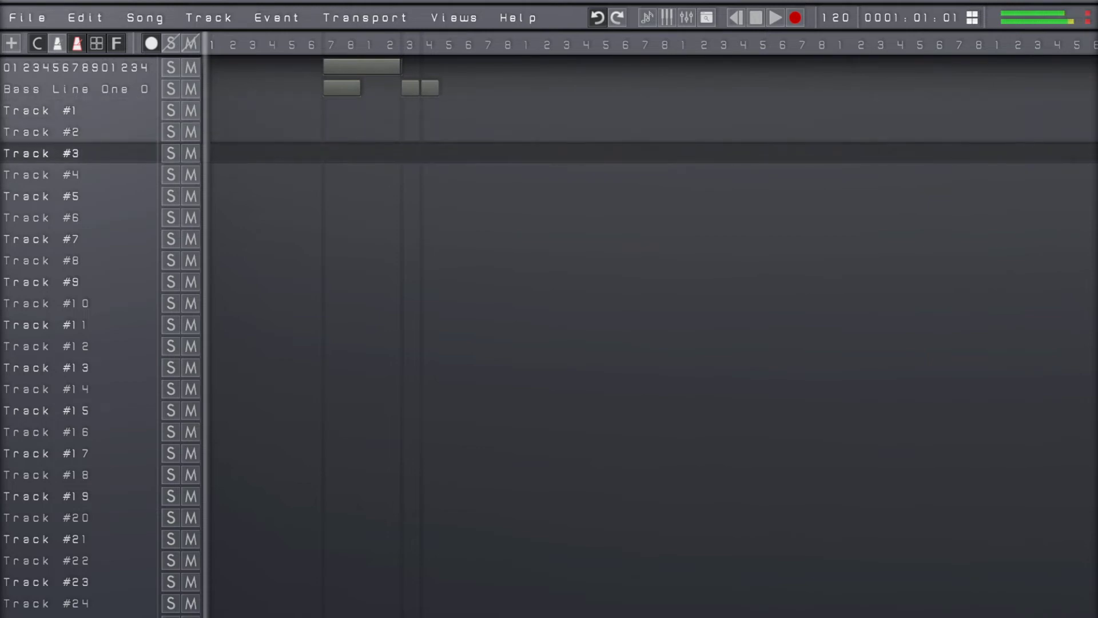
pyautogui.press('Up')
pyautogui.press('Up')
pyautogui.press('Up')
pyautogui.press('Down')
pyautogui.press('Down')
pyautogui.press('Down')
pyautogui.press('Down')
pyautogui.press('Down')
pyautogui.press('Down')
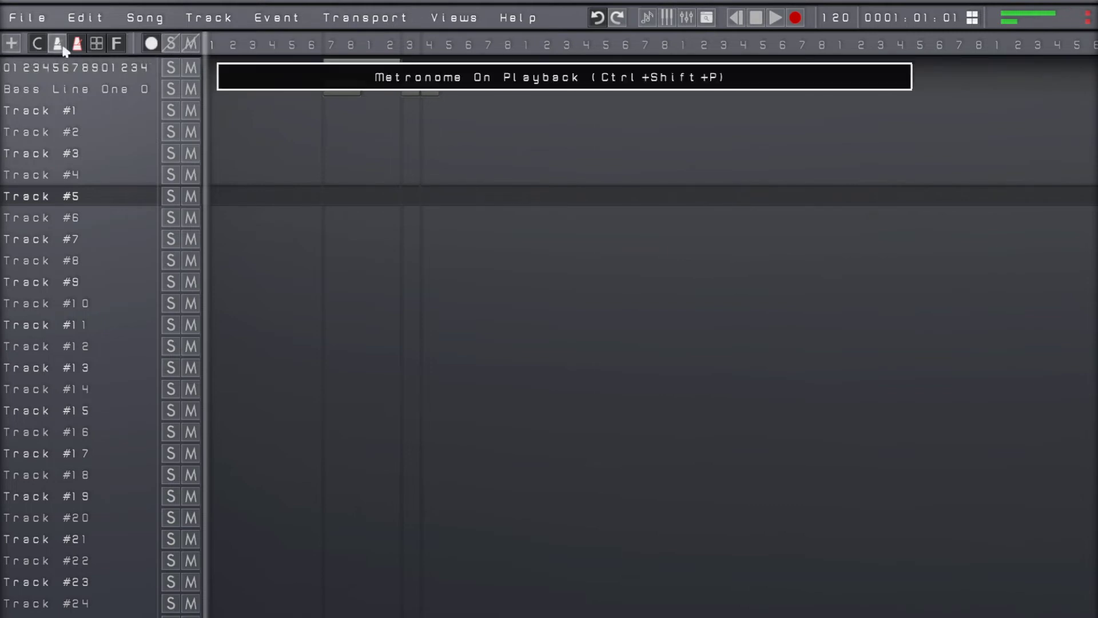
# Reopen the Menus Customization page and set the menus being edited to Left Menus
pyautogui.press('F10')
pyautogui.press('Down')
pyautogui.press('Down')
pyautogui.press('Down')
pyautogui.press('Down')
pyautogui.press('Down')
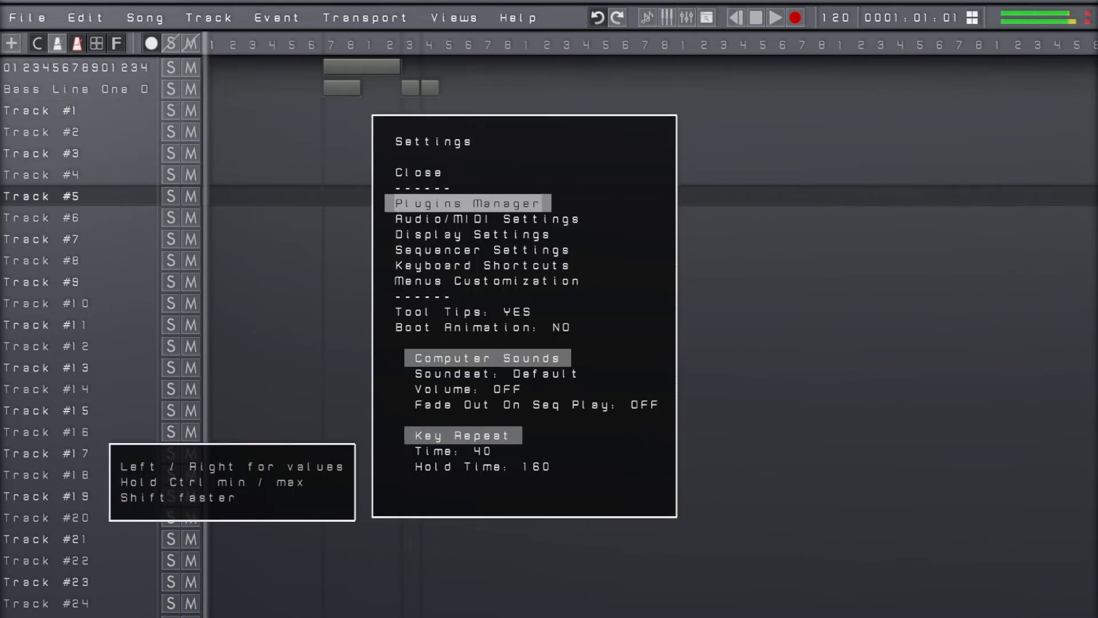
pyautogui.press('Down')
pyautogui.press('Down')
pyautogui.press('Return')
pyautogui.press('Down')
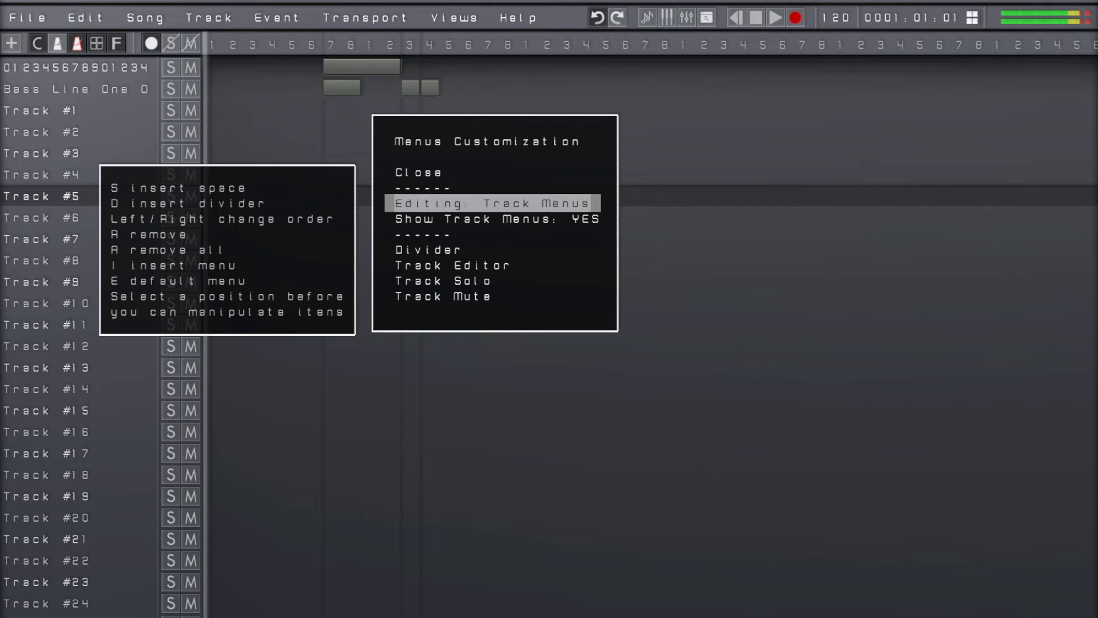
pyautogui.press('Return')
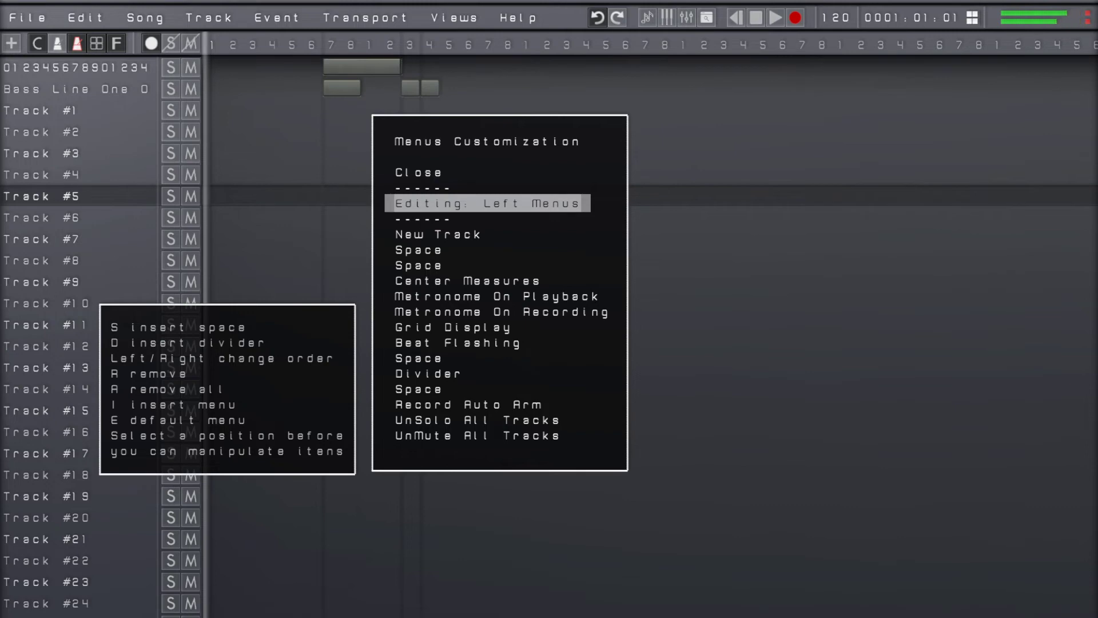
# Remove all items from the left menus and insert the Time MS item
pyautogui.press('a')
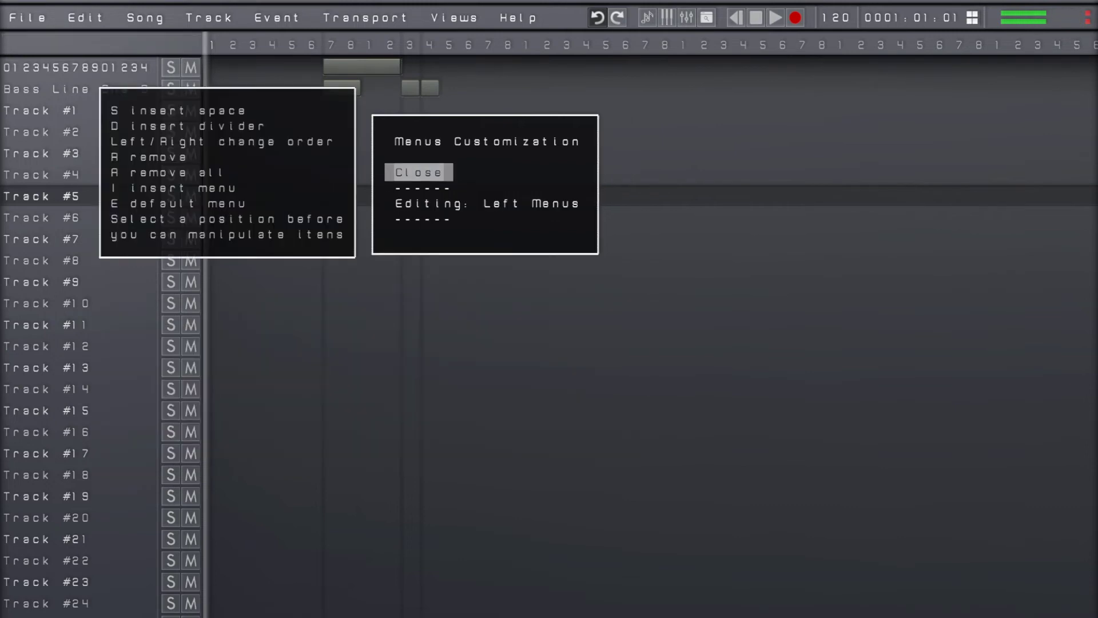
pyautogui.press('Down')
pyautogui.press('Down')
pyautogui.press('i')
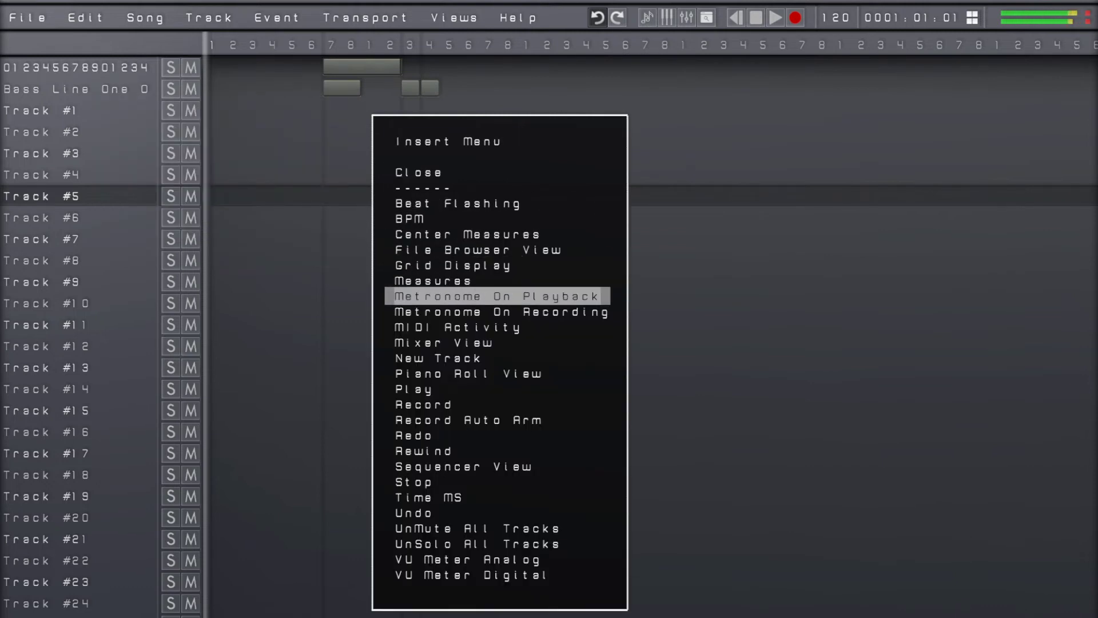
pyautogui.press('Return')
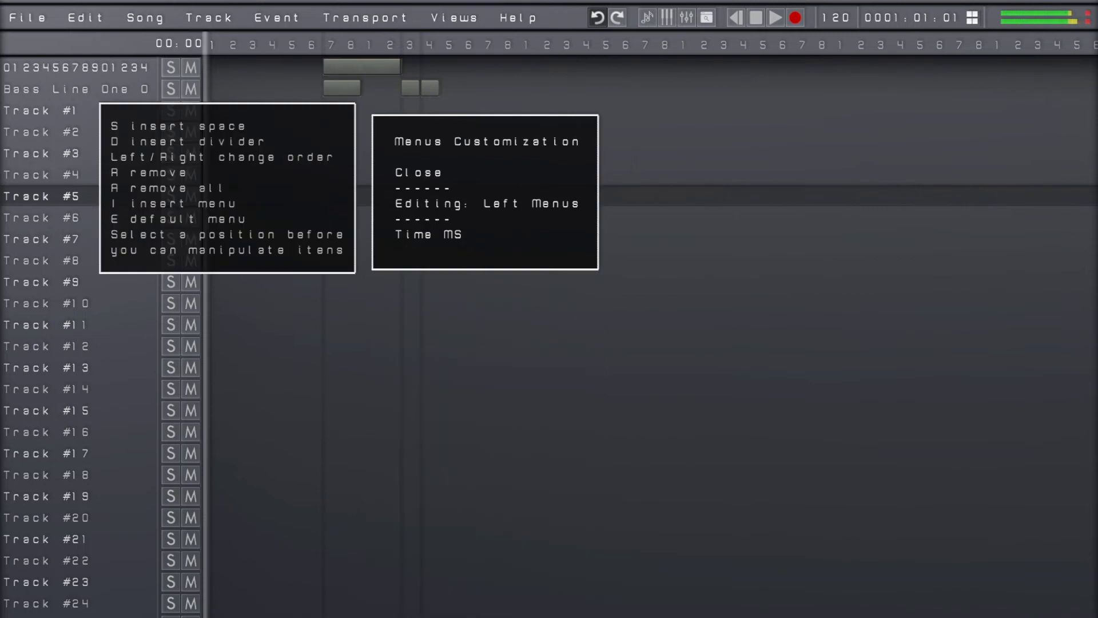
# Insert one space before and one space after Time MS in the left menus
pyautogui.press('Down')
pyautogui.press('s')
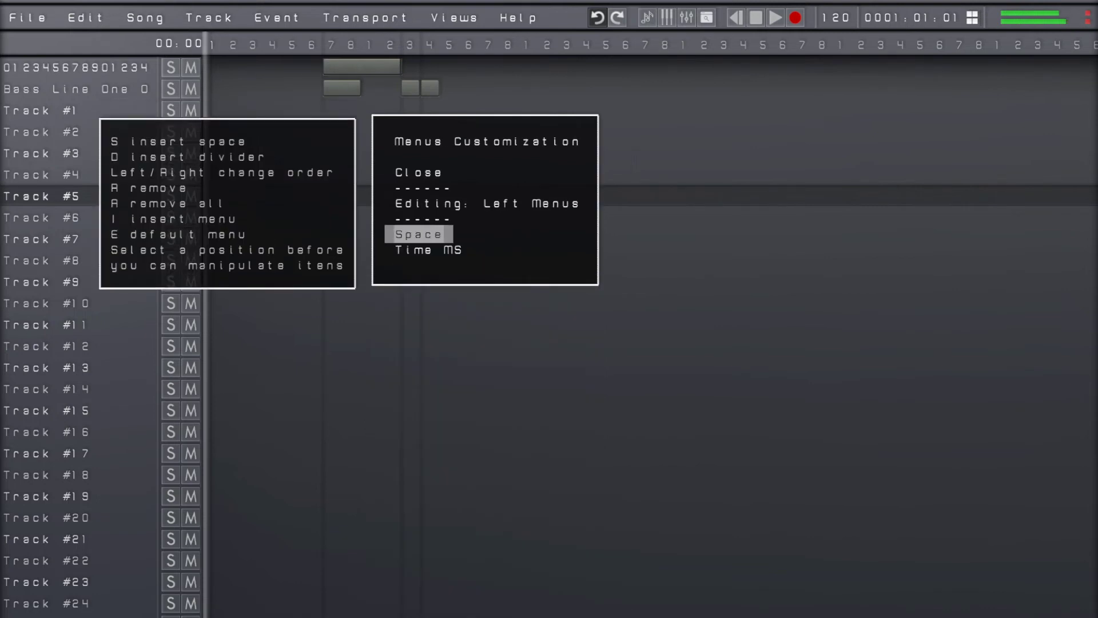
pyautogui.press('Right')
pyautogui.press('s')
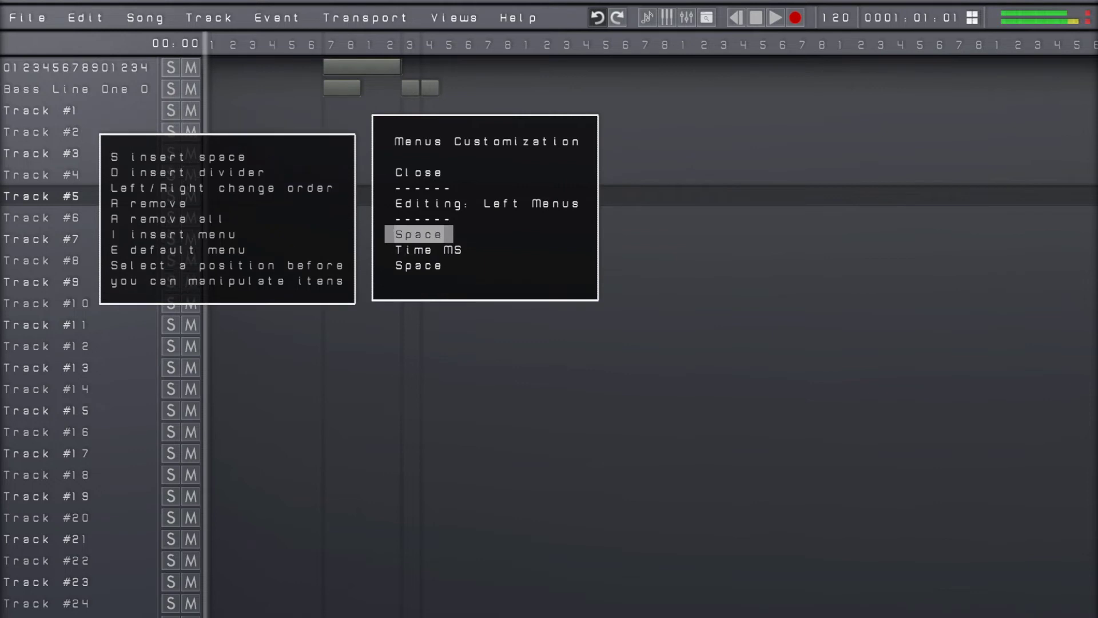
# Move Time MS ahead of the spaces in the left menus and remove one space
pyautogui.press('Down')
pyautogui.press('Left')
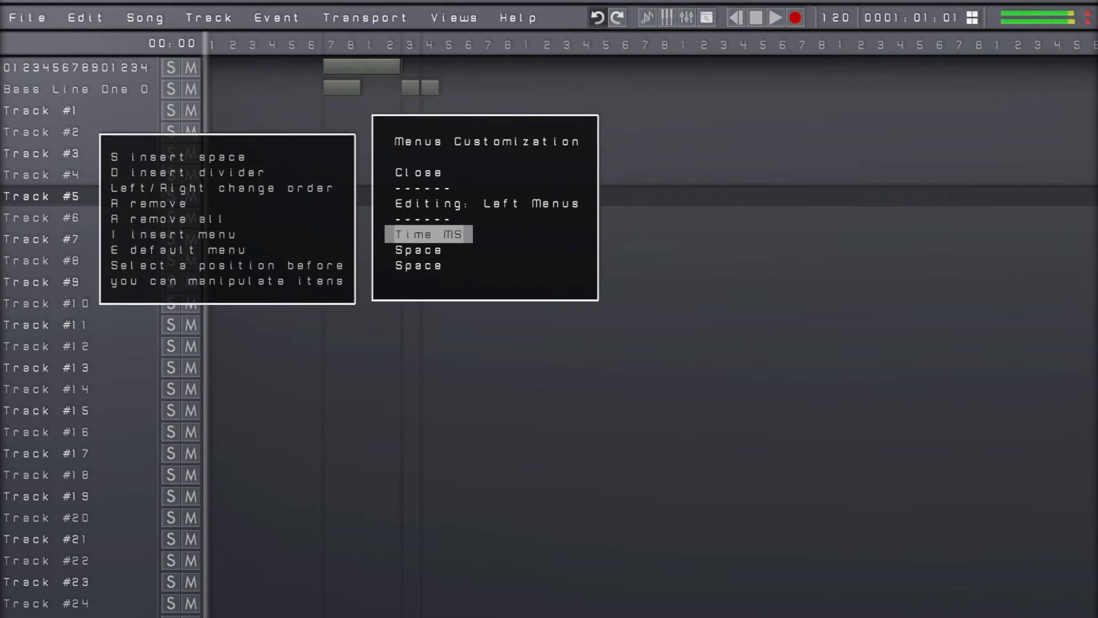
pyautogui.press('Down')
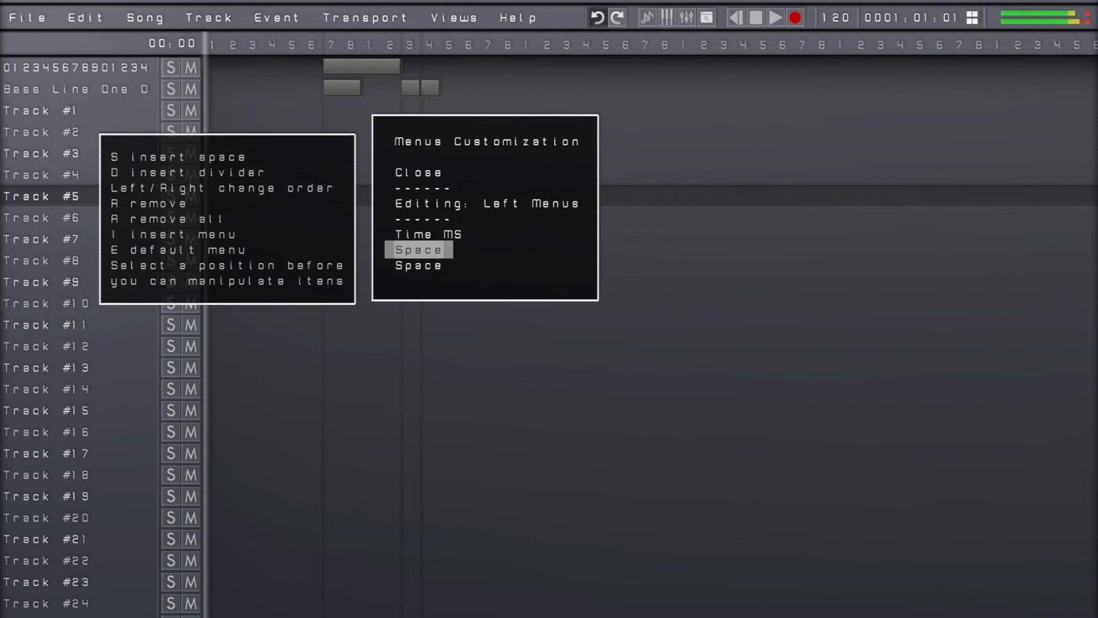
pyautogui.press('r')
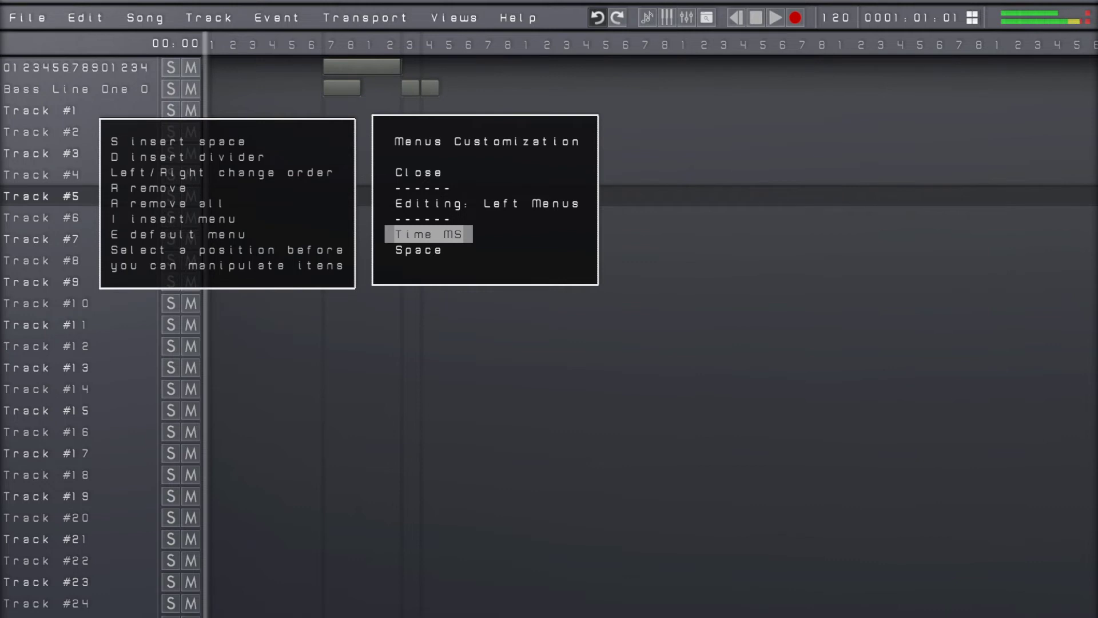
# Insert the New Track item ahead of Time MS in the left menus
pyautogui.press('i')
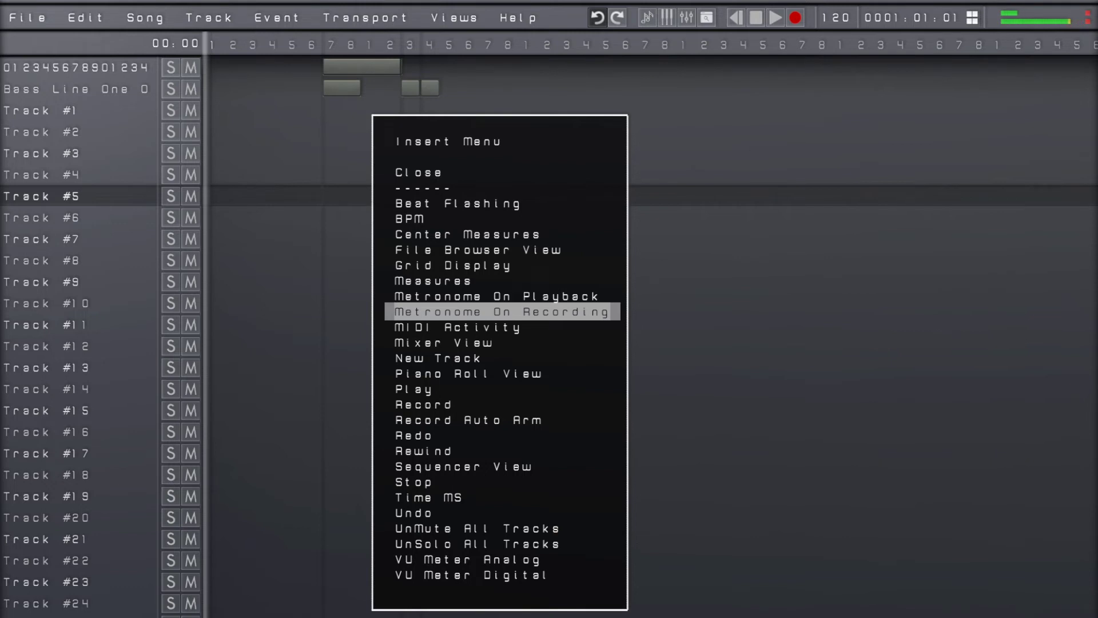
pyautogui.press('Down')
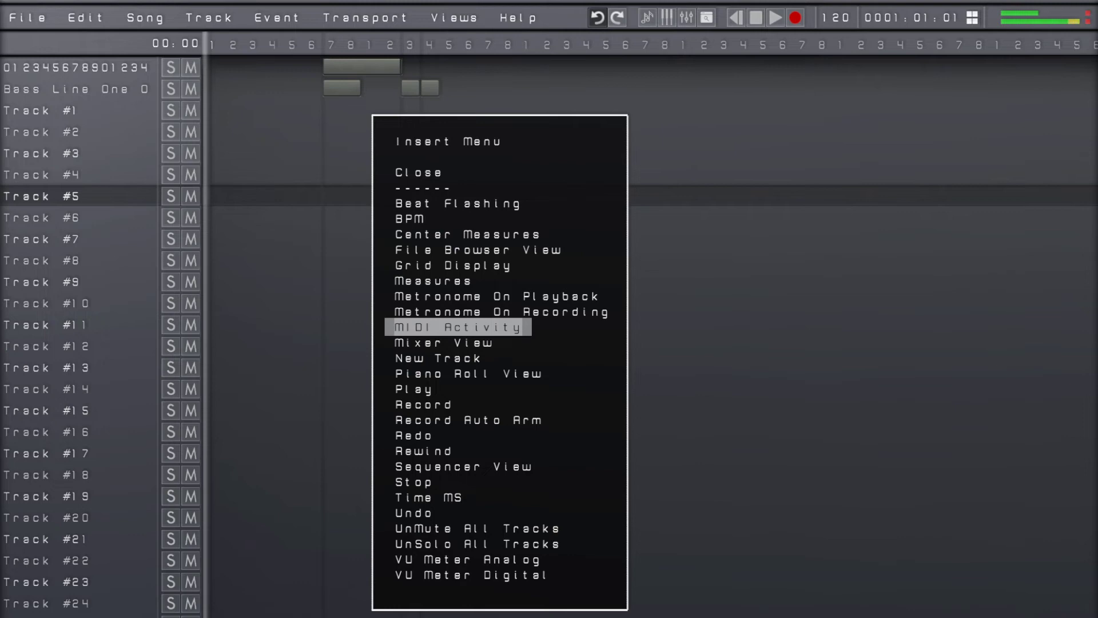
pyautogui.press('Down')
pyautogui.press('Down')
pyautogui.press('Return')
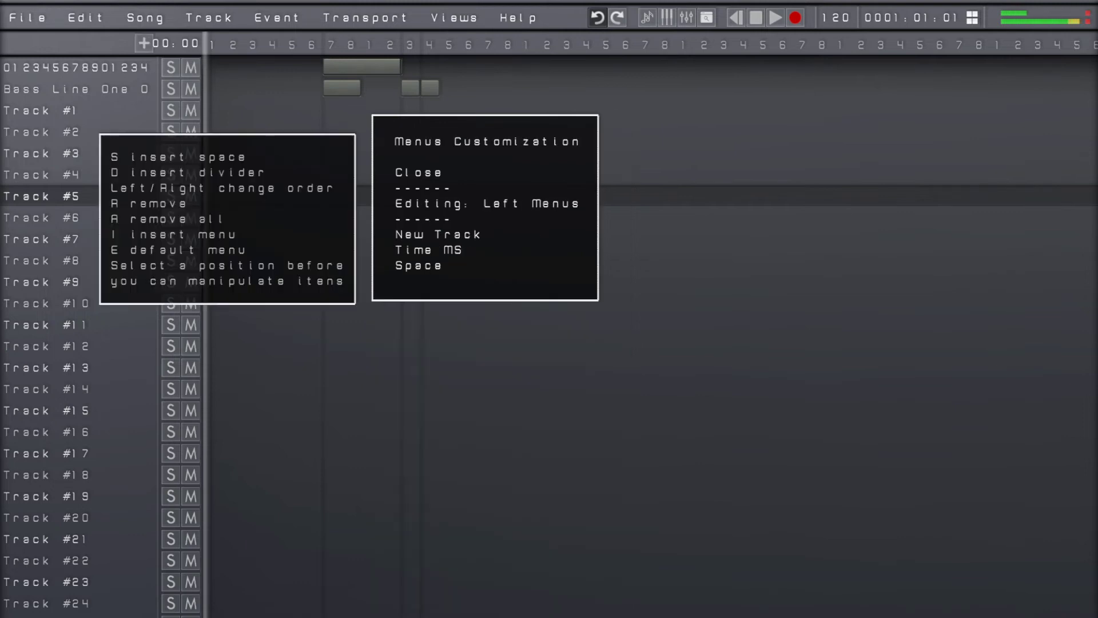
# Add three spaces after Time MS in the left menus and remove the Time MS item
pyautogui.press('Down')
pyautogui.press('s')
pyautogui.press('s')
pyautogui.press('s')
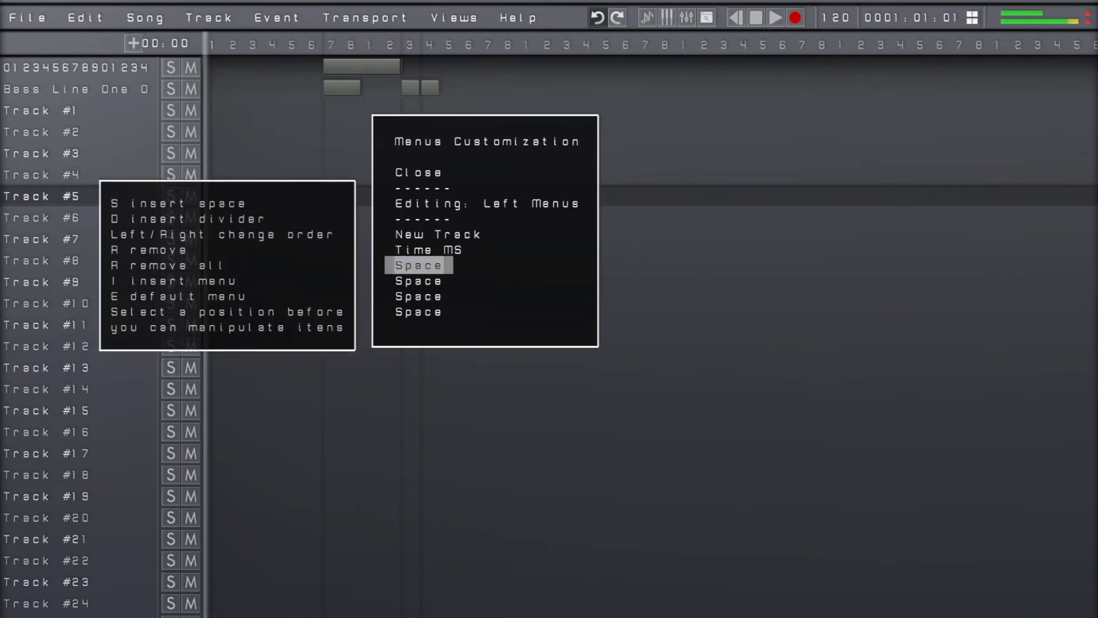
pyautogui.press('s')
pyautogui.press('a')
# Remove the extra spaces from the left menus, leaving one space after New Track
pyautogui.press('a')
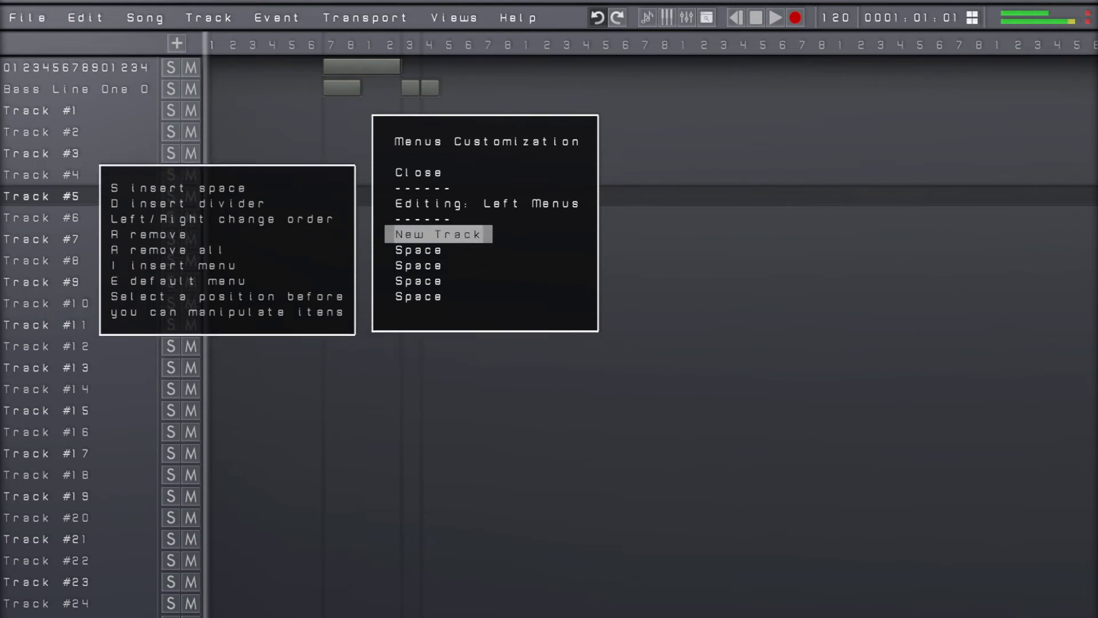
pyautogui.press('Down')
pyautogui.press('a')
pyautogui.press('Down')
pyautogui.press('a')
pyautogui.press('Down')
pyautogui.press('a')
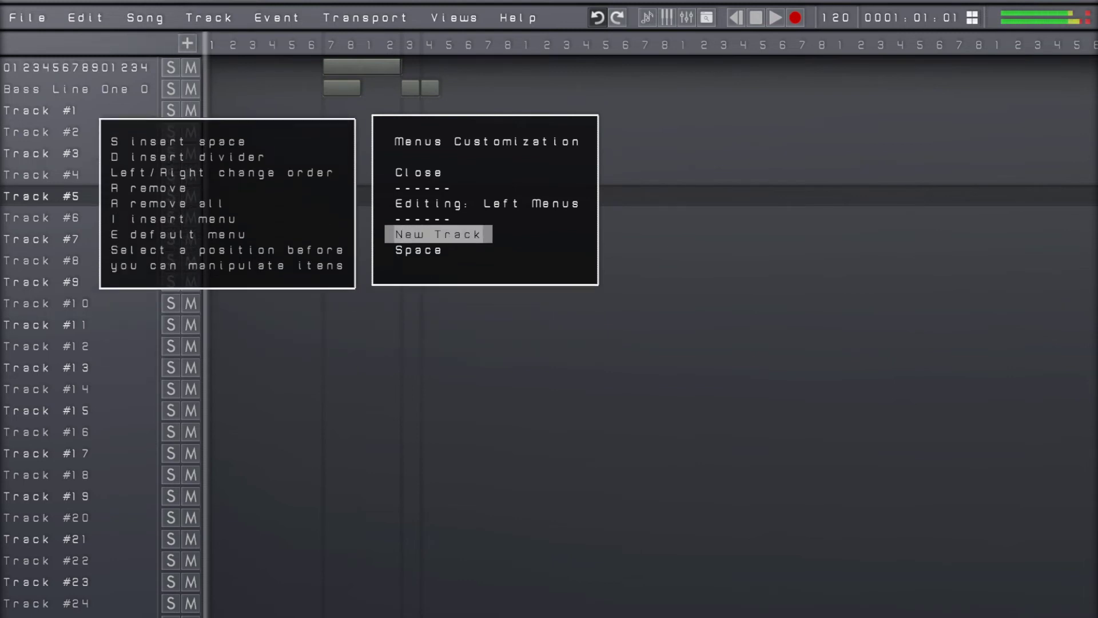
# Insert Time MS into the left menus again and move it to the end, behind New Track and the space
pyautogui.press('i')
pyautogui.press('Down')
pyautogui.press('Down')
pyautogui.press('Down')
pyautogui.press('Down')
pyautogui.press('Down')
pyautogui.press('Down')
pyautogui.press('Down')
pyautogui.press('Down')
pyautogui.press('Down')
pyautogui.press('Down')
pyautogui.press('Down')
pyautogui.press('Down')
pyautogui.press('Down')
pyautogui.press('Down')
pyautogui.press('Down')
pyautogui.press('Down')
pyautogui.press('Down')
pyautogui.press('Down')
pyautogui.press('Down')
pyautogui.press('Down')
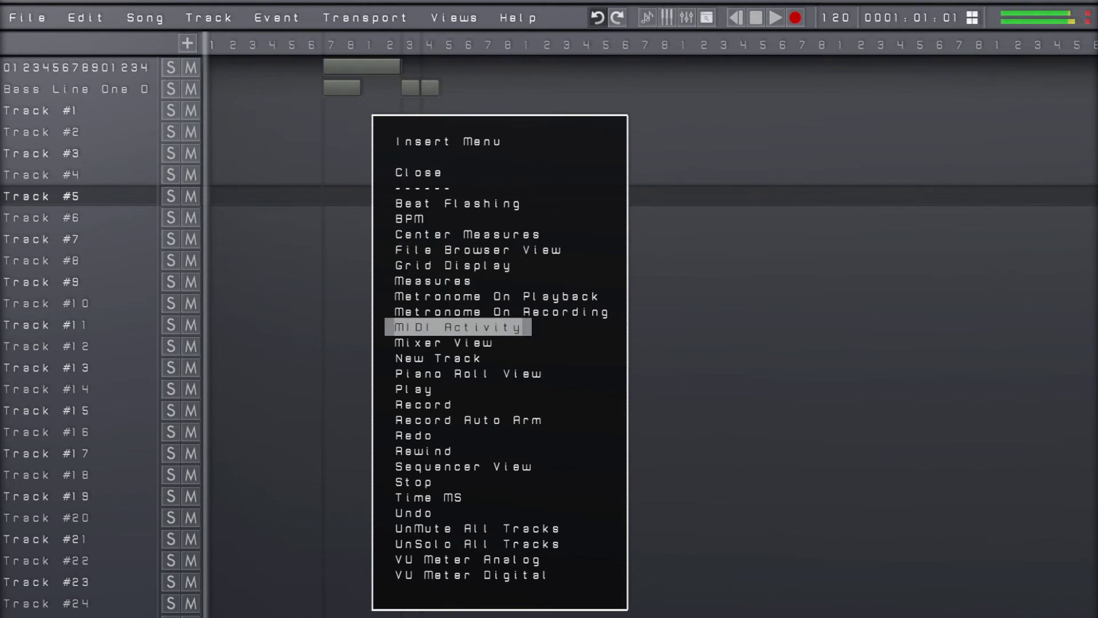
pyautogui.press('Return')
pyautogui.press('Down')
pyautogui.press('Down')
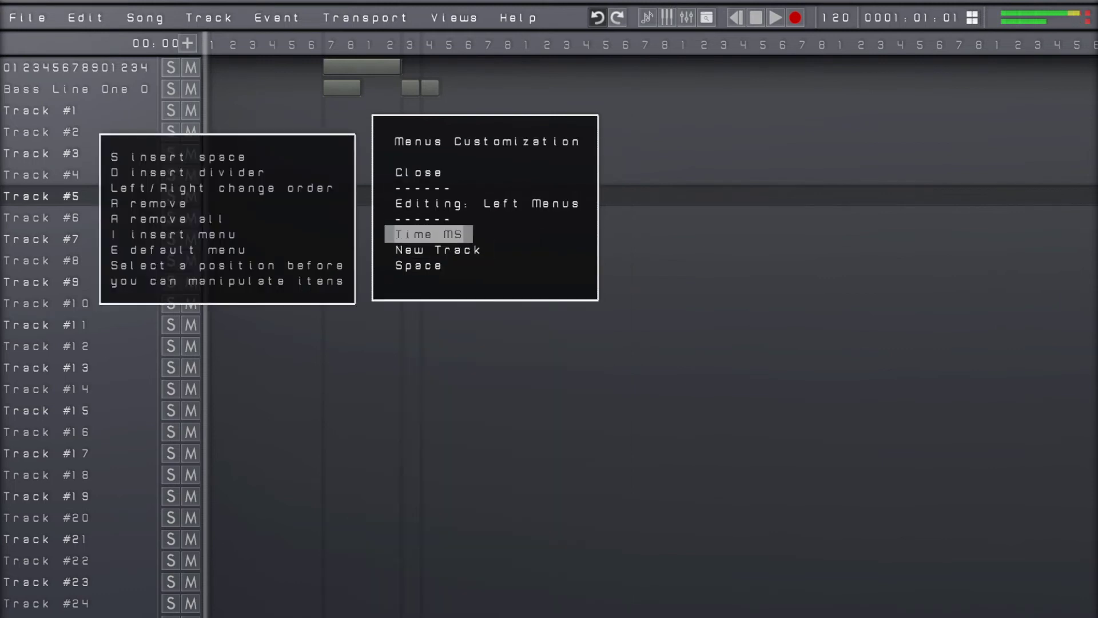
pyautogui.press('Right')
pyautogui.press('Right')
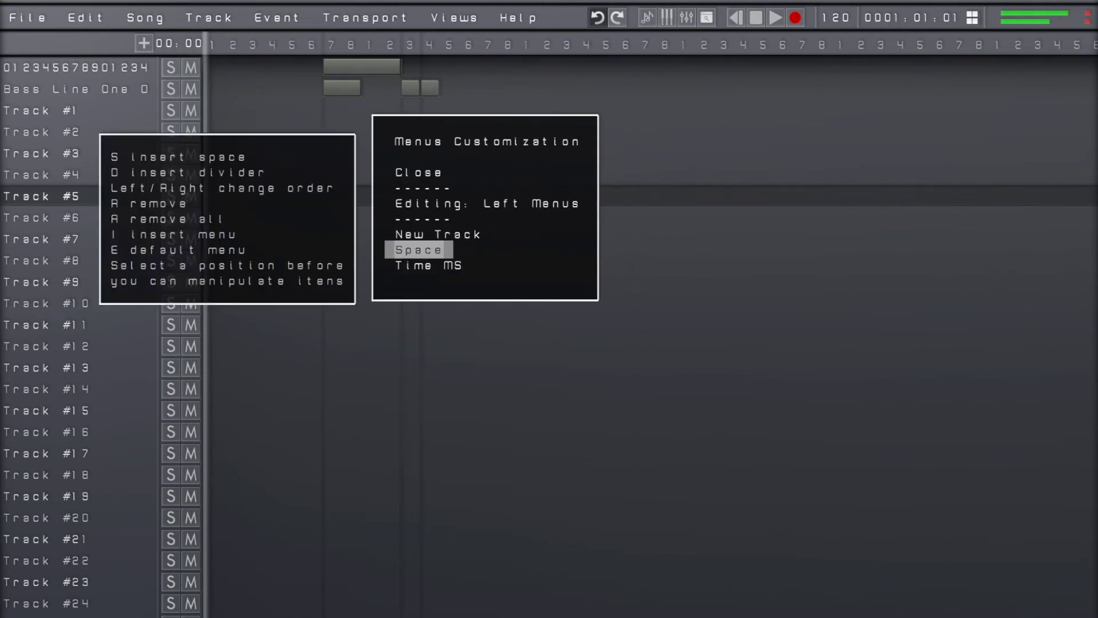
# Insert a long run of spaces between New Track and Time MS to push them to opposite ends of the left menus
pyautogui.press('s')
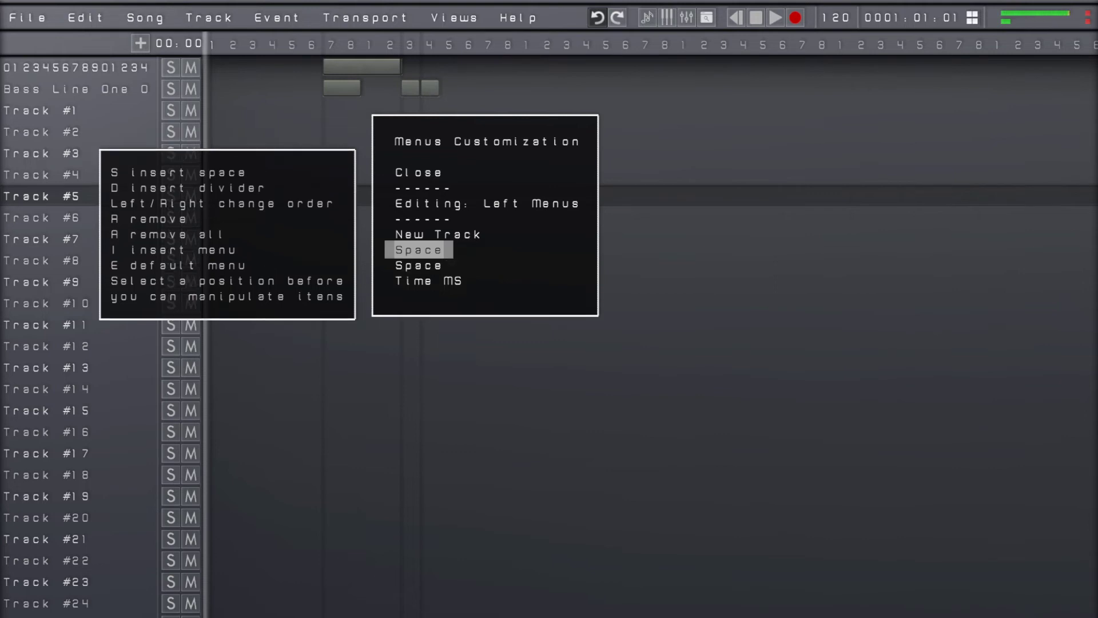
pyautogui.press('s')
pyautogui.press('s')
pyautogui.press('s')
pyautogui.press('s')
pyautogui.press('s')
pyautogui.press('s')
pyautogui.press('s')
pyautogui.press('s')
pyautogui.press('s')
pyautogui.press('s')
pyautogui.press('s')
pyautogui.press('s')
pyautogui.press('s')
pyautogui.press('s')
pyautogui.press('s')
pyautogui.press('s')
pyautogui.press('s')
pyautogui.press('s')
pyautogui.press('s')
pyautogui.press('s')
pyautogui.press('s')
pyautogui.press('s')
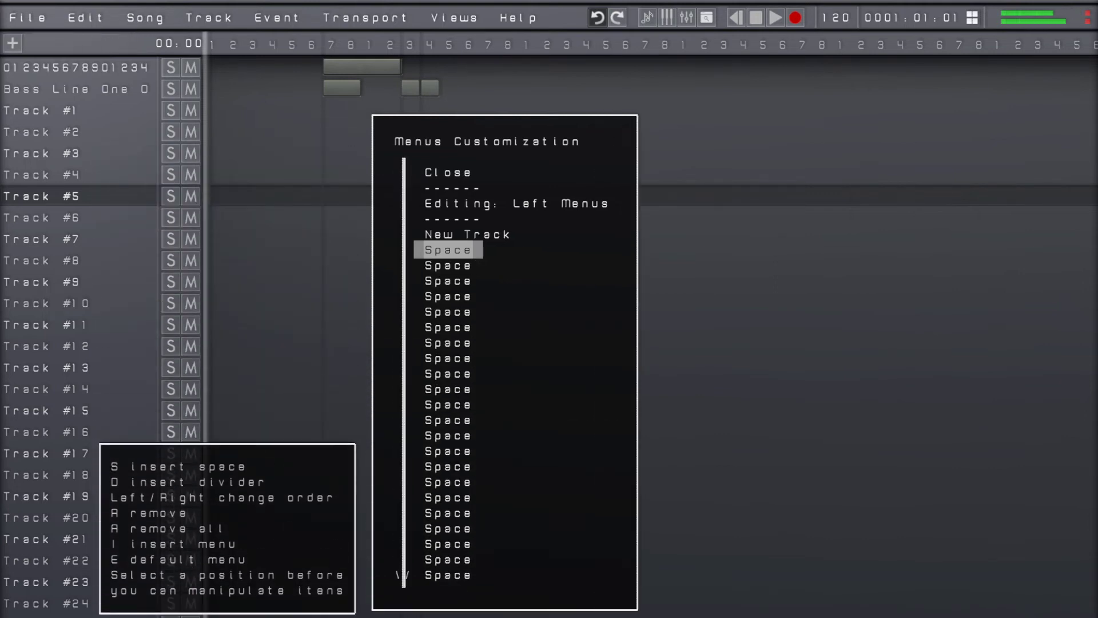
# Move Time MS ahead of the last space in the left menus and remove the Time MS item
pyautogui.press('End')
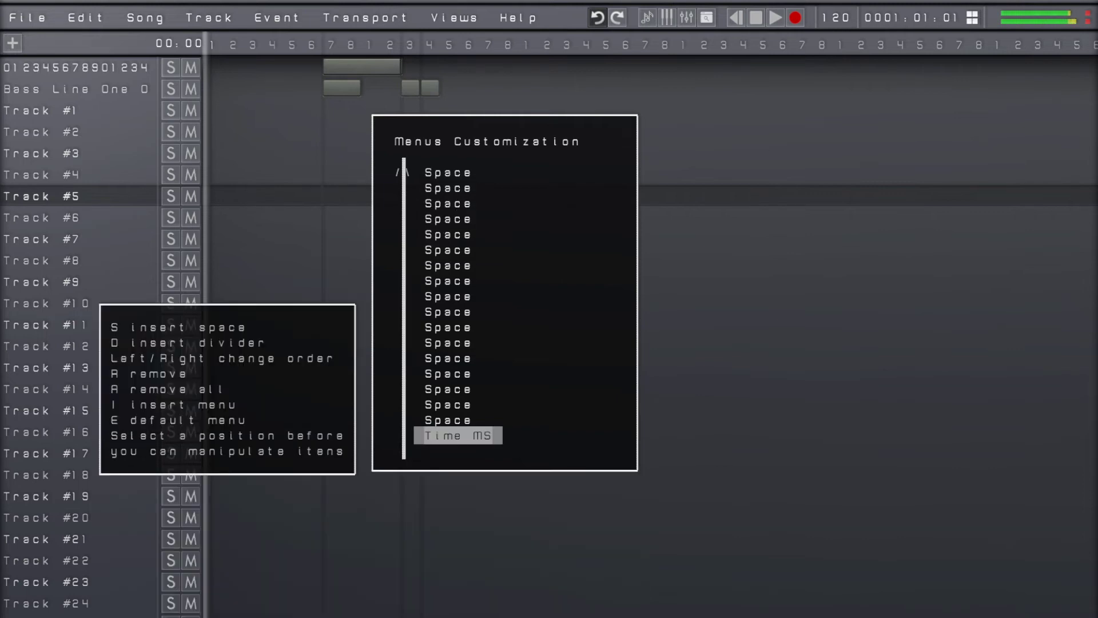
pyautogui.press('Left')
pyautogui.press('Home')
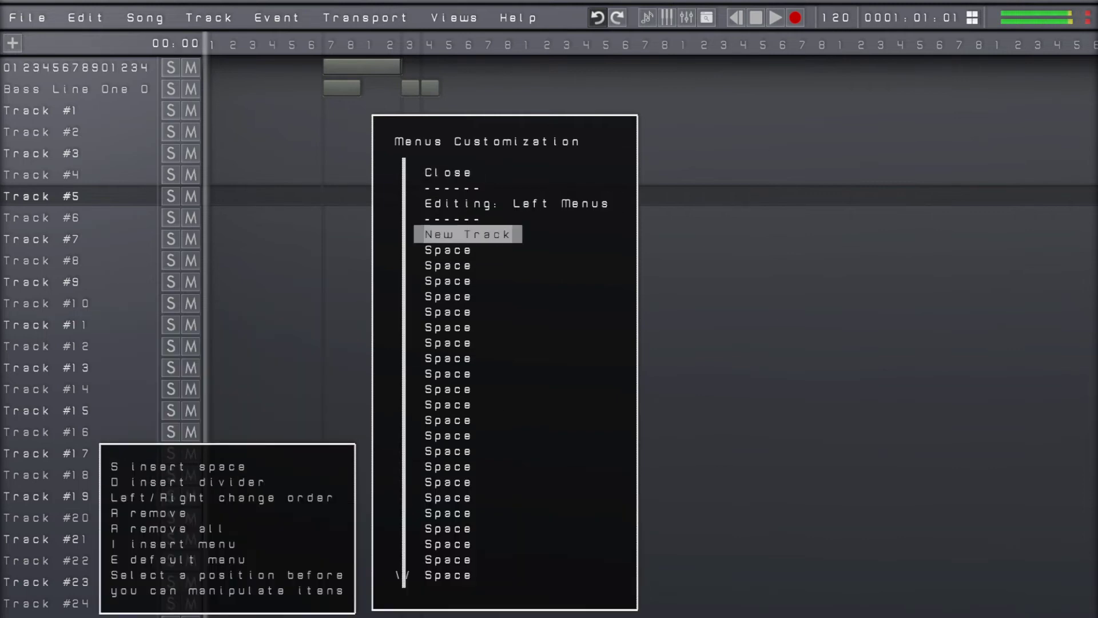
pyautogui.press('End')
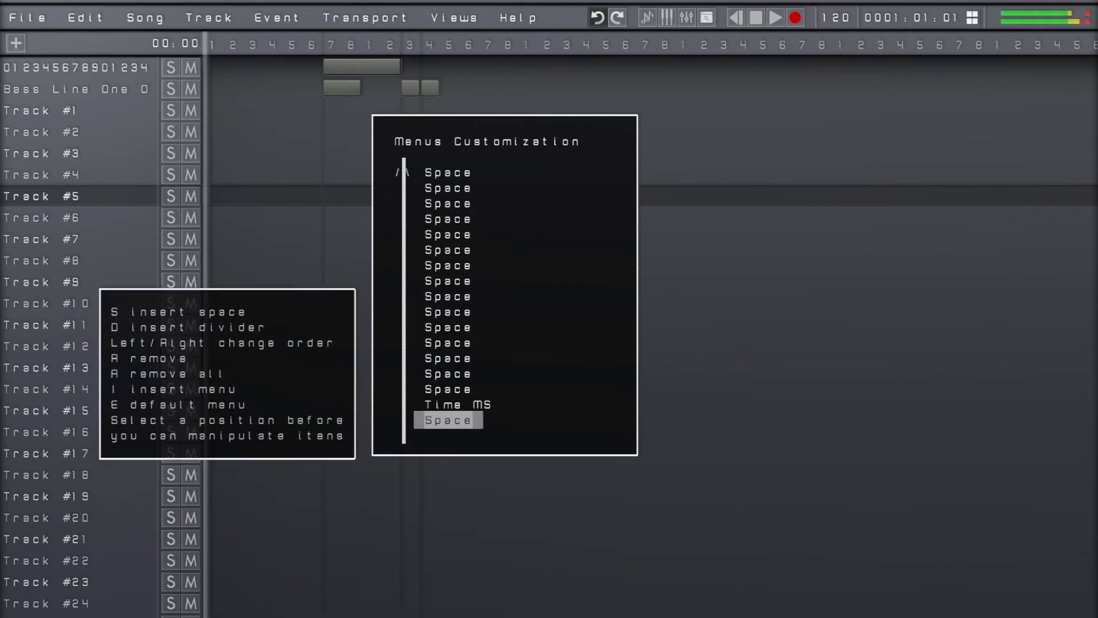
pyautogui.press('Up')
pyautogui.press('Left')
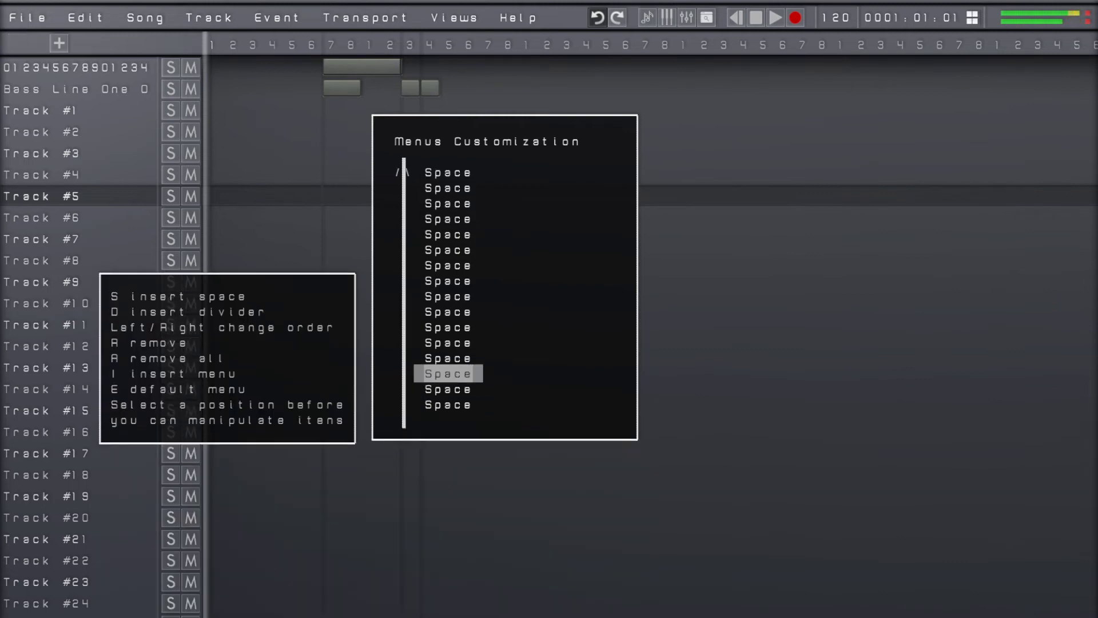
# Close the menu customization and the settings, and undo the last rename of the second track
pyautogui.press('Escape')
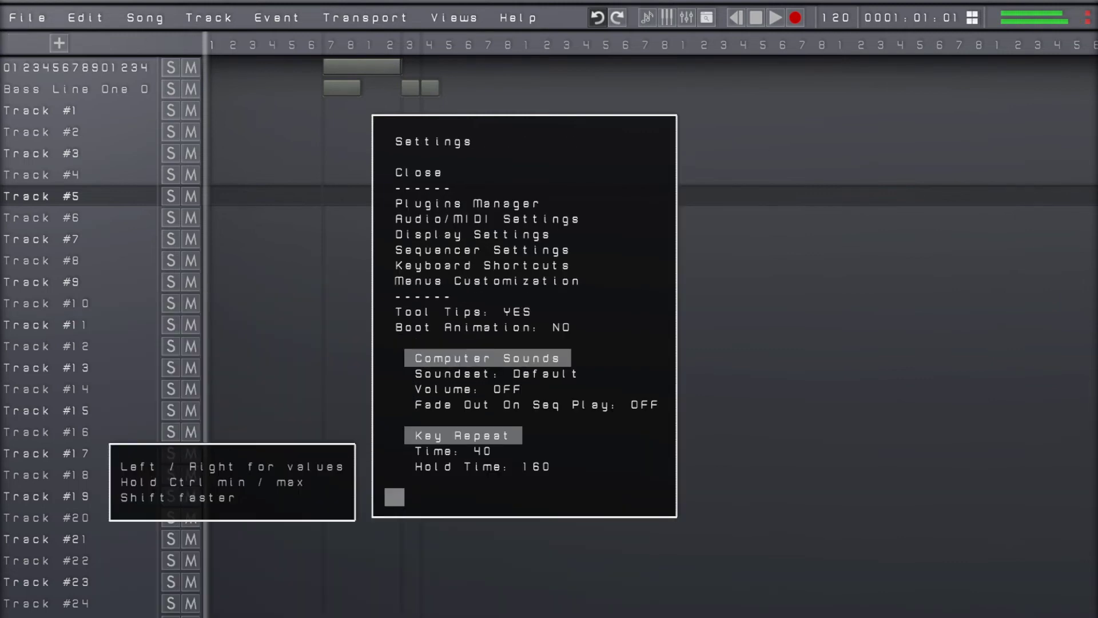
pyautogui.press('Escape')
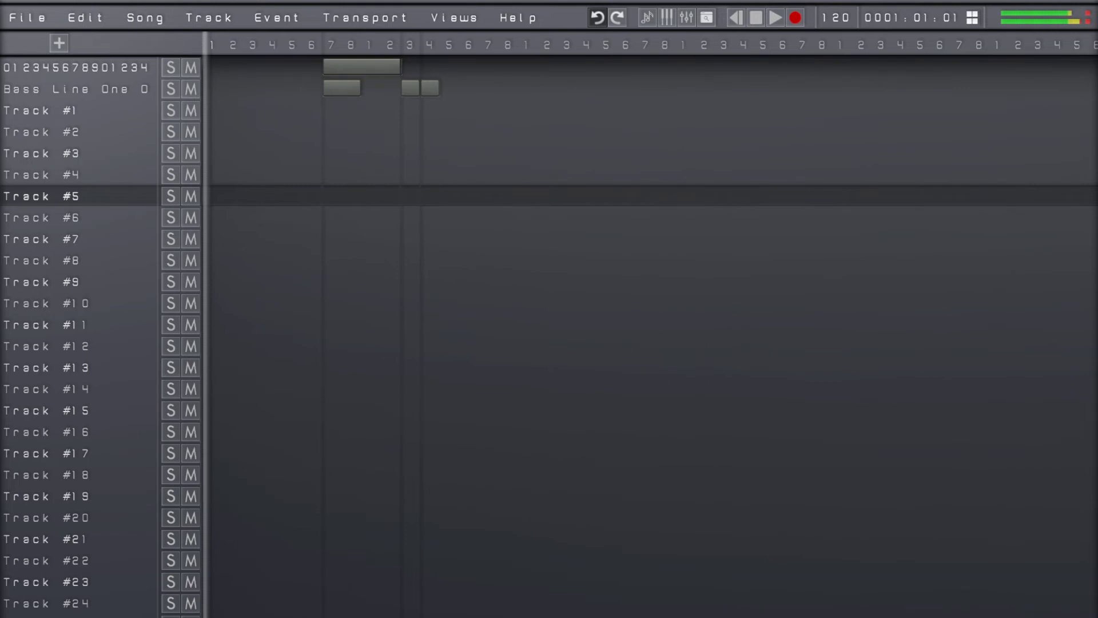
pyautogui.hotkey('ctrl', 'z')
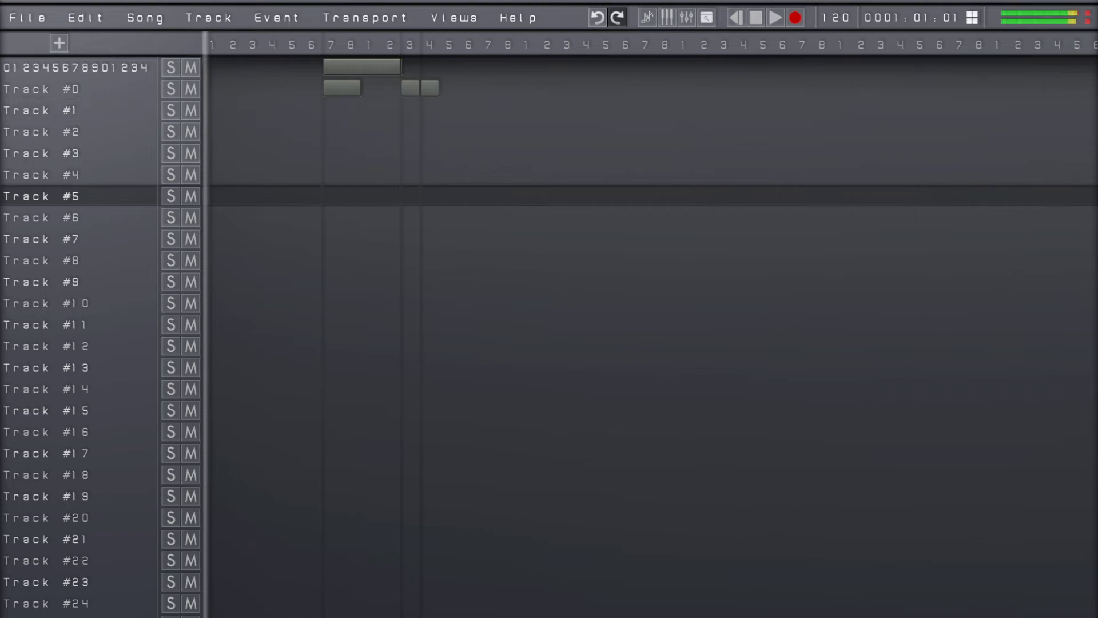
# Open the main Settings page, review its entries and close it
pyautogui.click(44, 26)
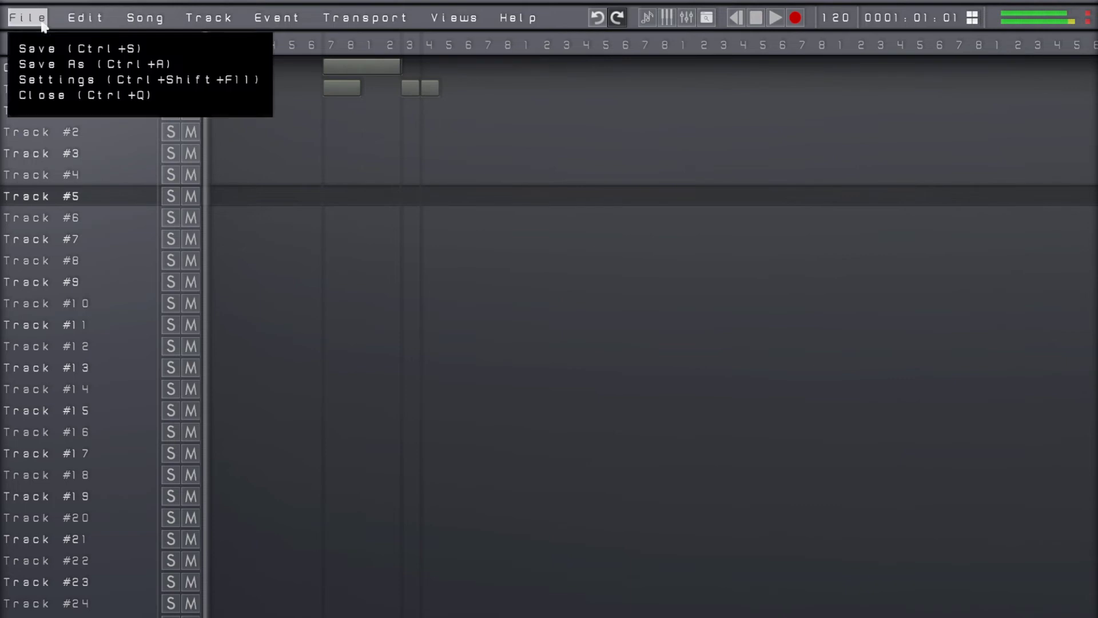
pyautogui.click(132, 80)
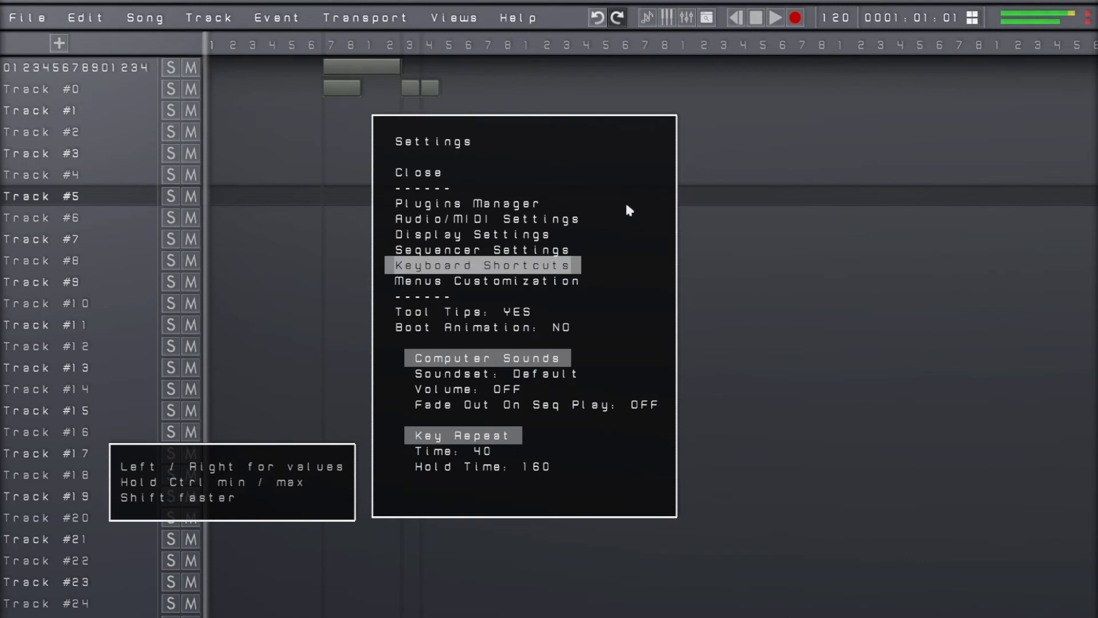
pyautogui.press('Escape')
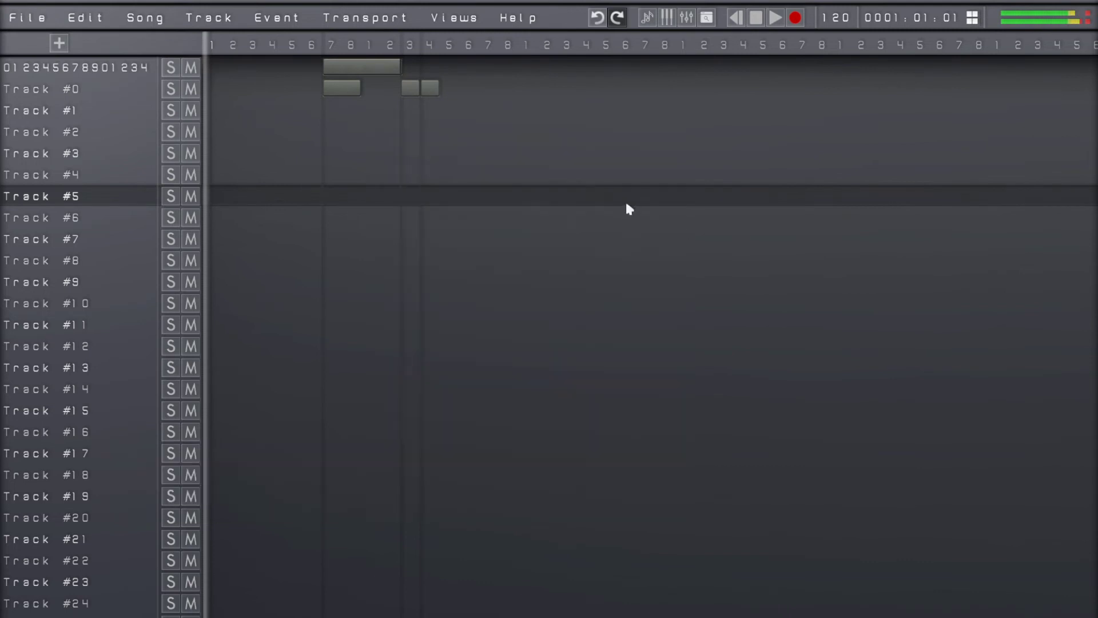
# Open the help pages, look through the topic list as far as Scan and return to the sequencer
pyautogui.click(516, 23)
pyautogui.press('Down')
pyautogui.press('Down')
pyautogui.press('Down')
pyautogui.press('Down')
pyautogui.press('Down')
pyautogui.press('Down')
pyautogui.press('Down')
pyautogui.press('Down')
pyautogui.press('Down')
pyautogui.press('Down')
pyautogui.press('Down')
pyautogui.press('Down')
pyautogui.press('Down')
pyautogui.press('Down')
pyautogui.press('Down')
pyautogui.press('Down')
pyautogui.press('Down')
pyautogui.press('Down')
pyautogui.press('Down')
pyautogui.press('Down')
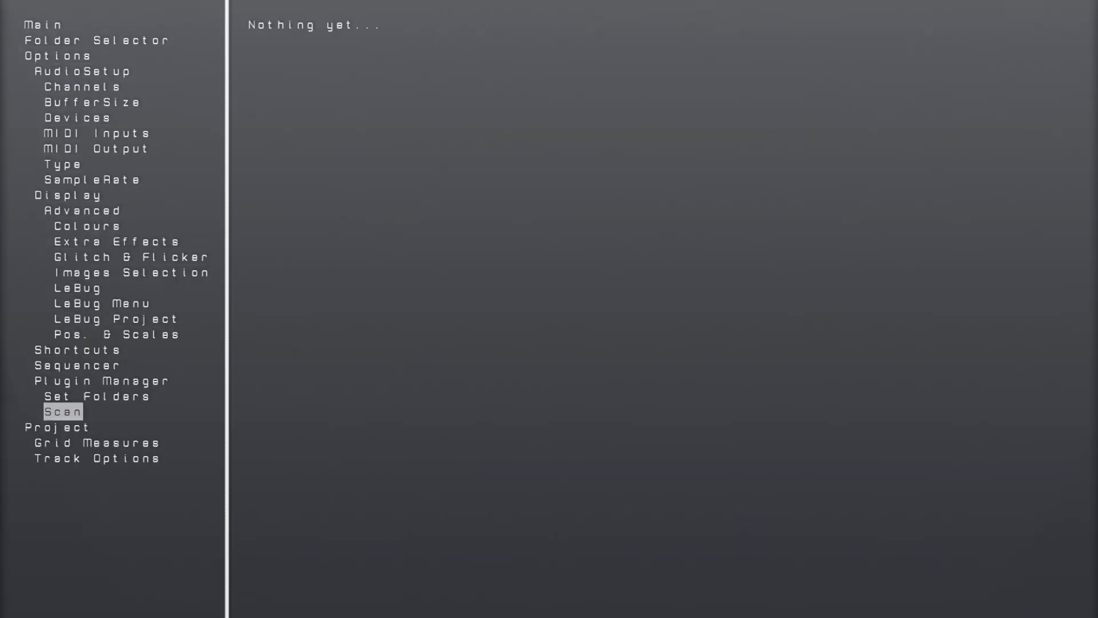
pyautogui.press('Down')
pyautogui.press('Escape')
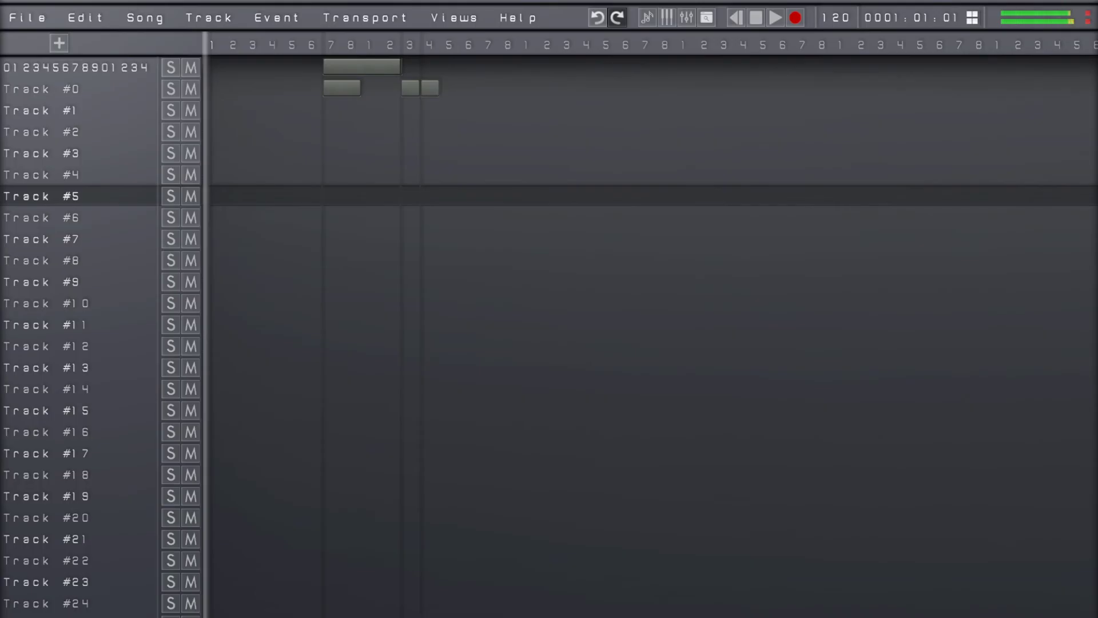
# Look through the sequencer's edit, song, track, event, transport and view commands and their shortcuts
pyautogui.hotkey('alt', 'f')
pyautogui.press('Right')
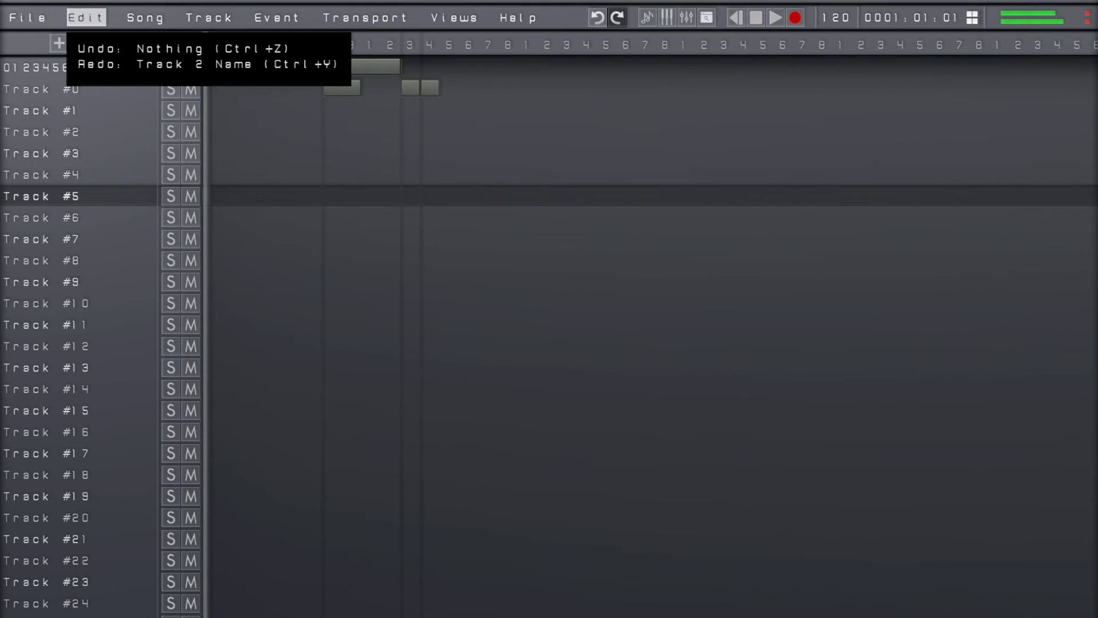
pyautogui.press('Right')
pyautogui.press('Right')
pyautogui.press('Right')
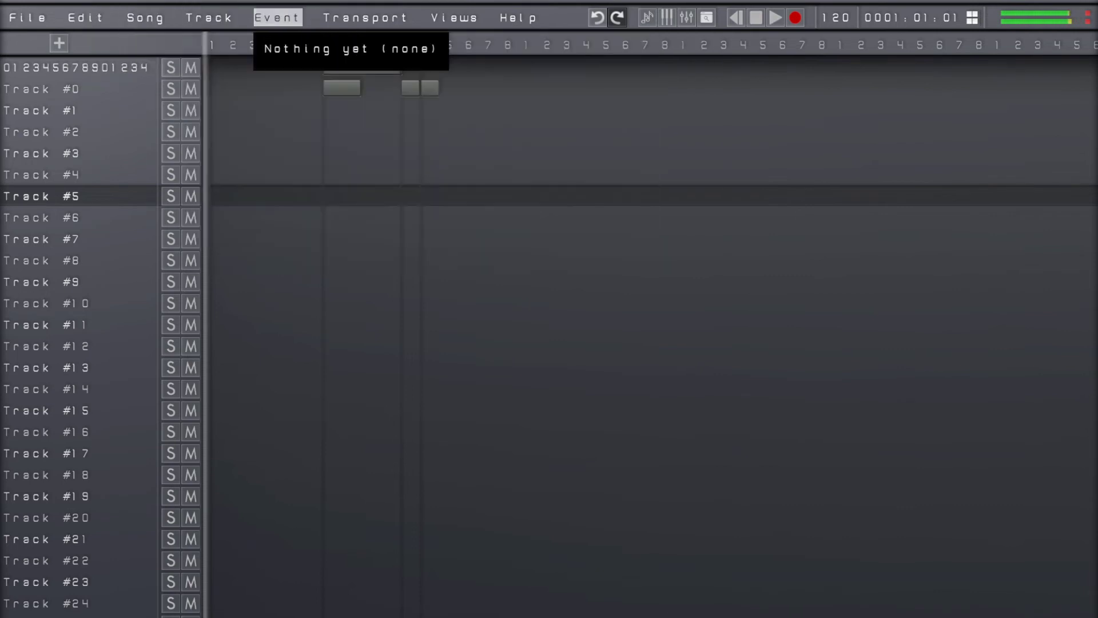
pyautogui.press('Right')
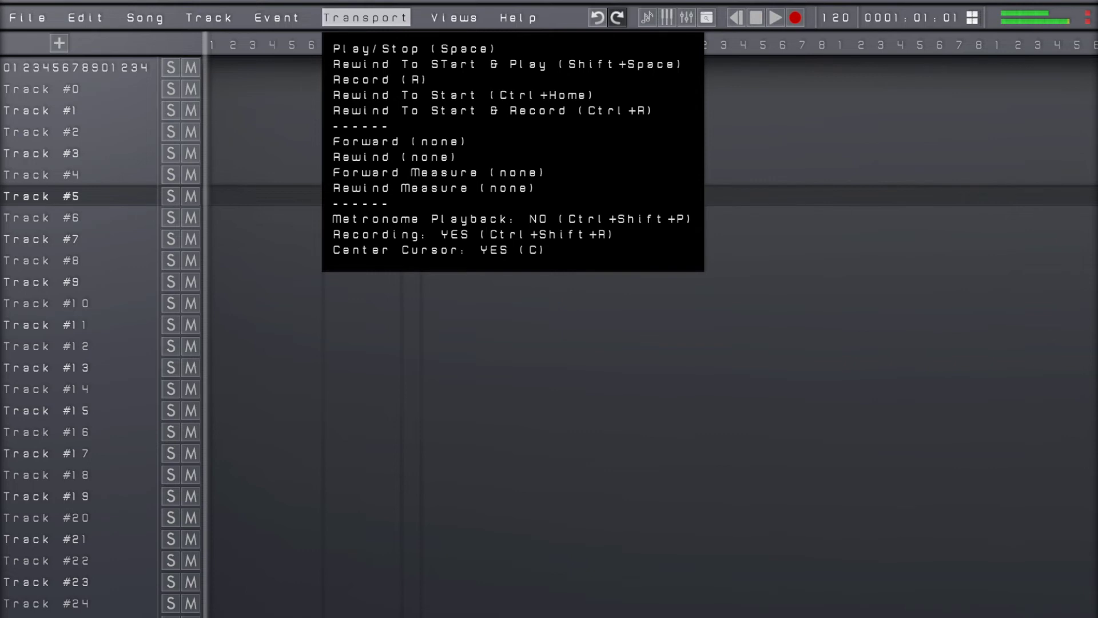
pyautogui.press('Right')
# Toggle the Flash Screen view option
pyautogui.press('Up')
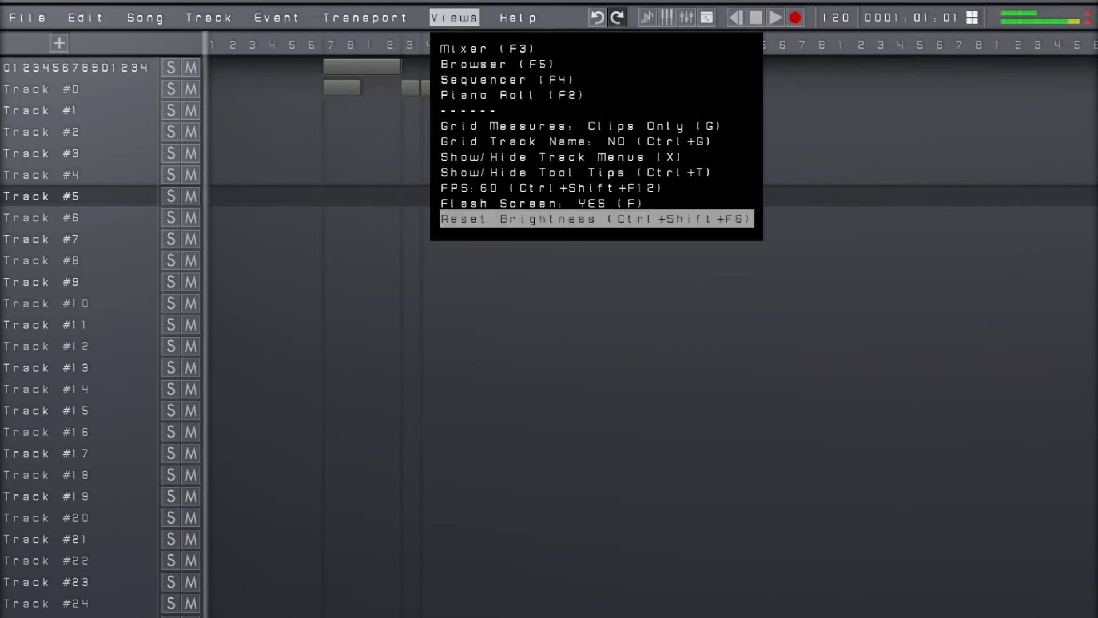
pyautogui.press('Up')
pyautogui.press('Down')
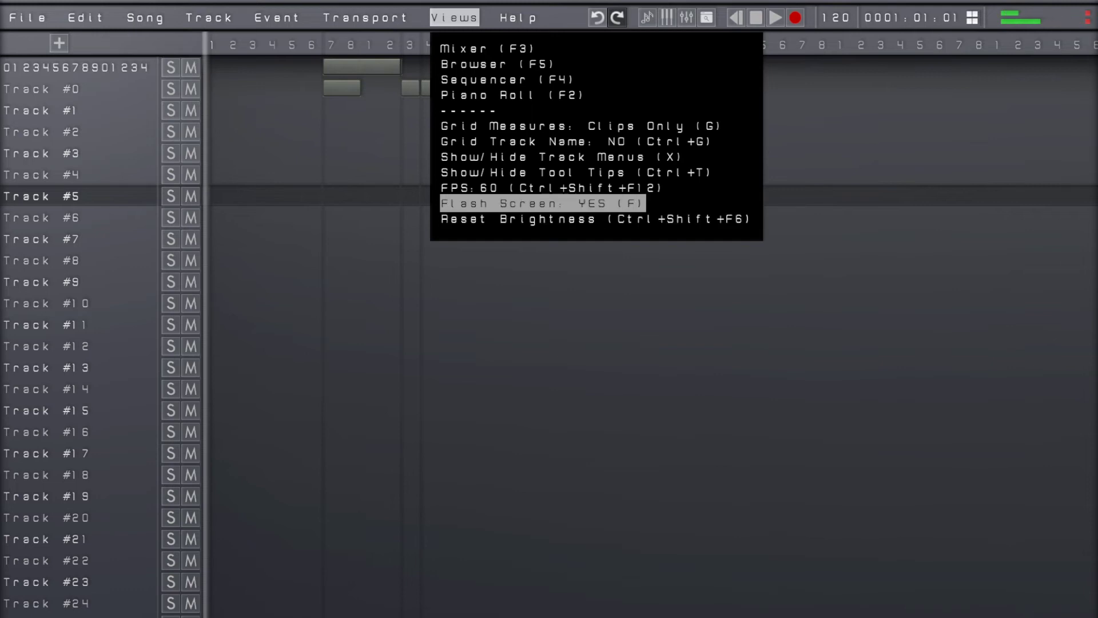
pyautogui.click(543, 203)
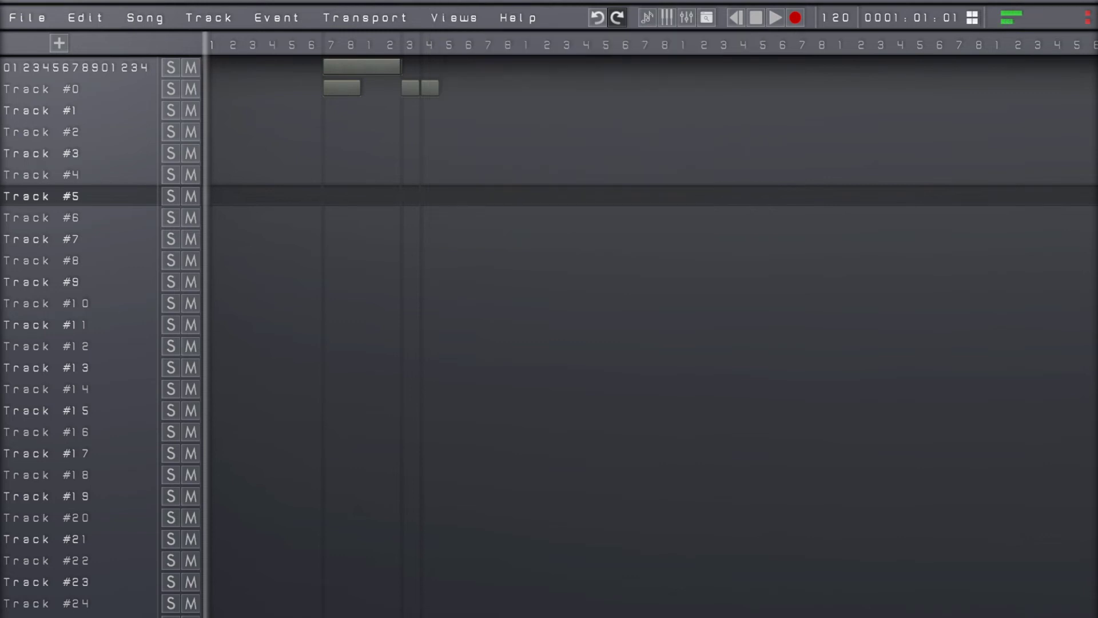
# Open the Grid Measures settings and review the Track Horizontal, Reset Measures, Measures Vertical and Clips Only Track options
pyautogui.press('g')
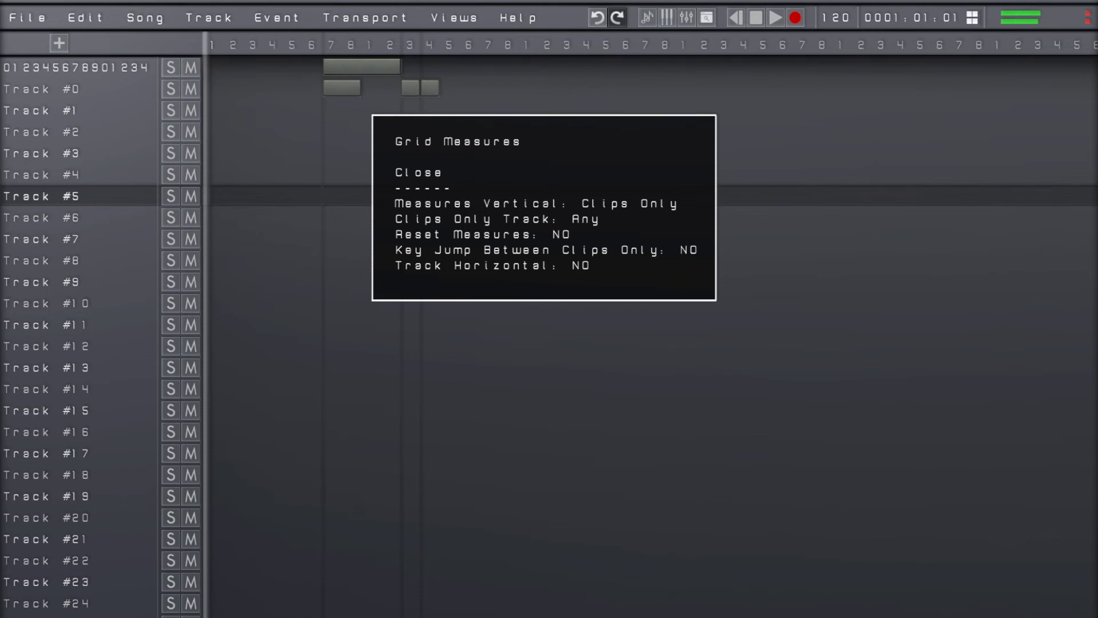
pyautogui.click(492, 266)
pyautogui.press('Return')
pyautogui.press('Up')
pyautogui.press('Up')
pyautogui.press('Up')
pyautogui.press('Up')
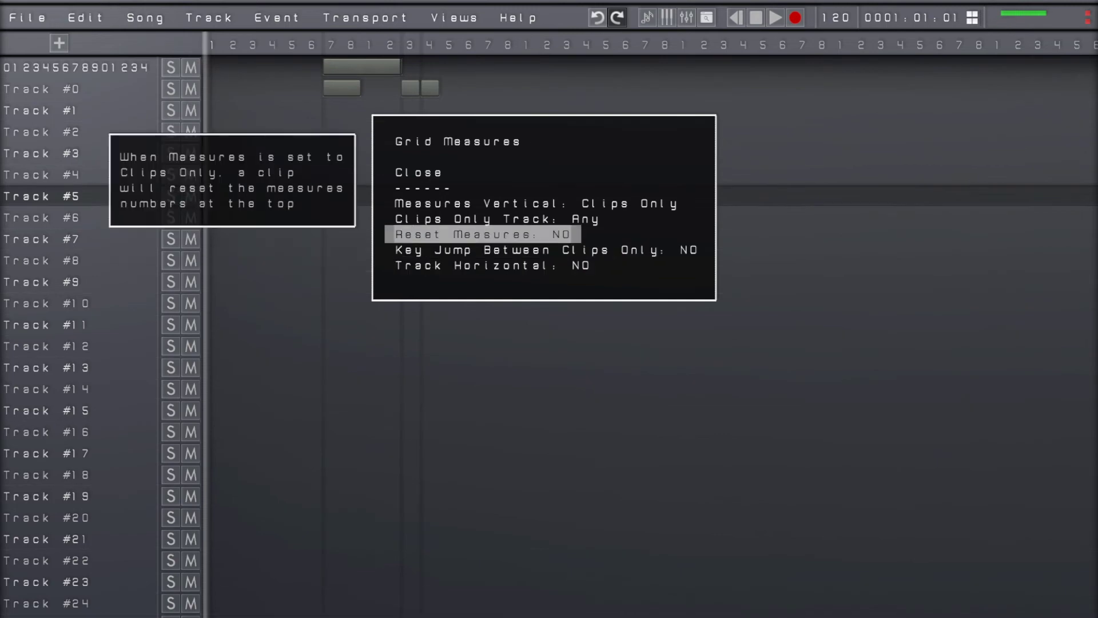
pyautogui.press('Return')
pyautogui.press('Return')
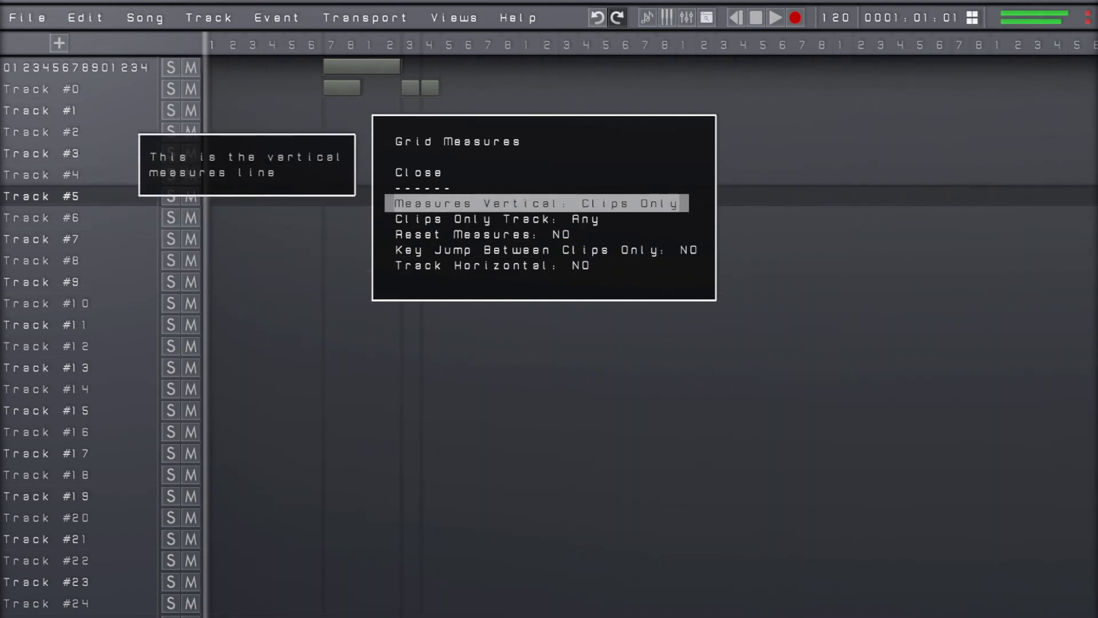
pyautogui.press('Down')
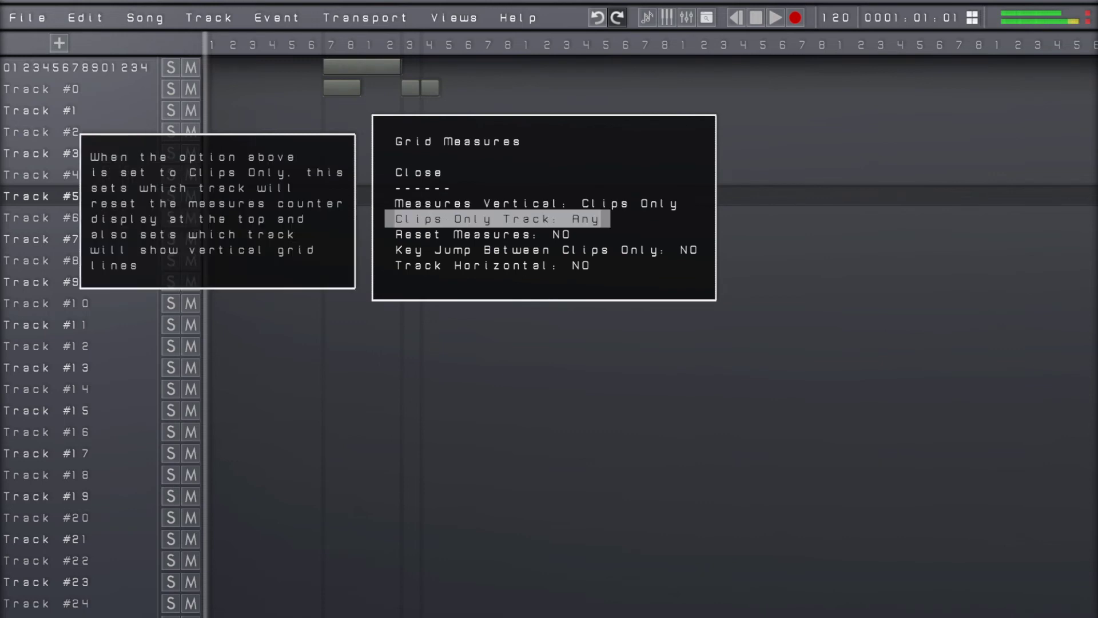
pyautogui.press('Up')
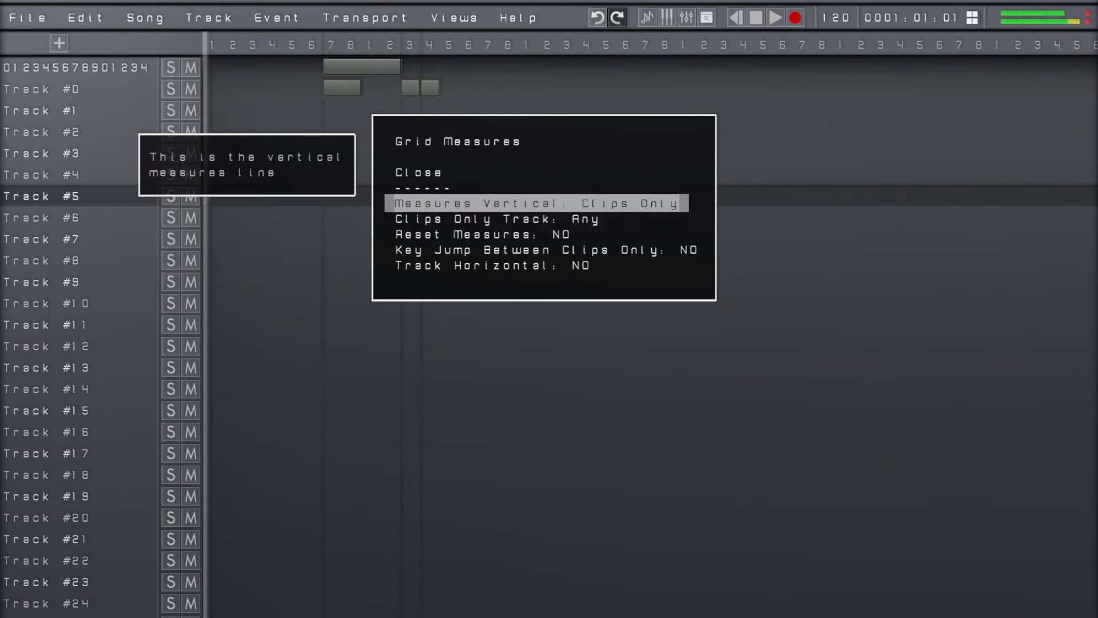
pyautogui.press('Down')
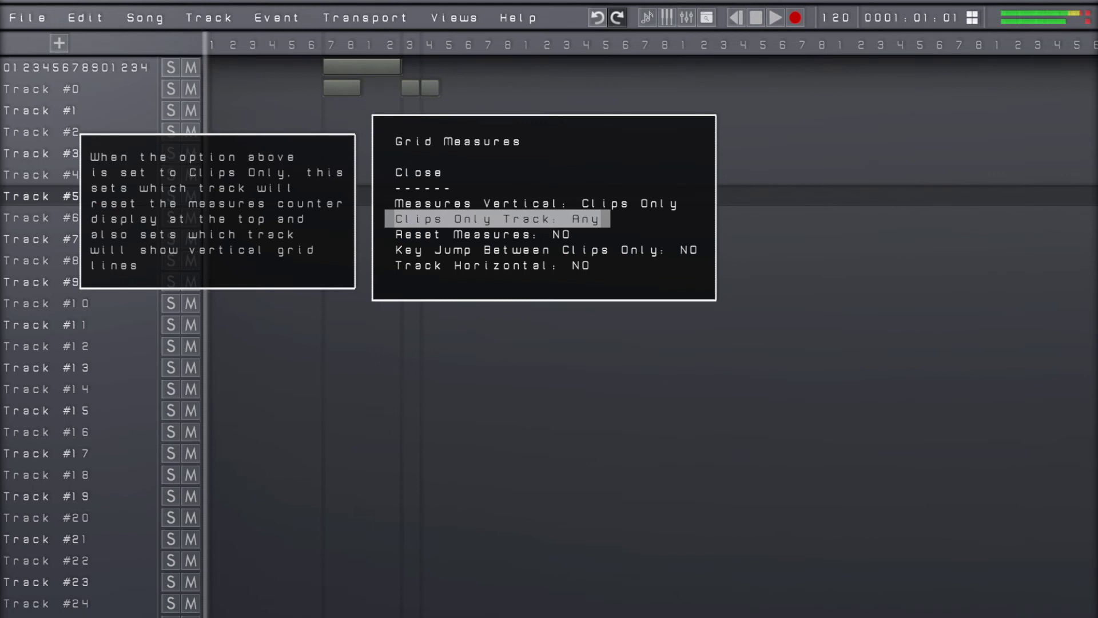
# Set Clips Only Track to 1 and Reset Measures to YES in Grid Measures, and return to the sequencer
pyautogui.press('Right')
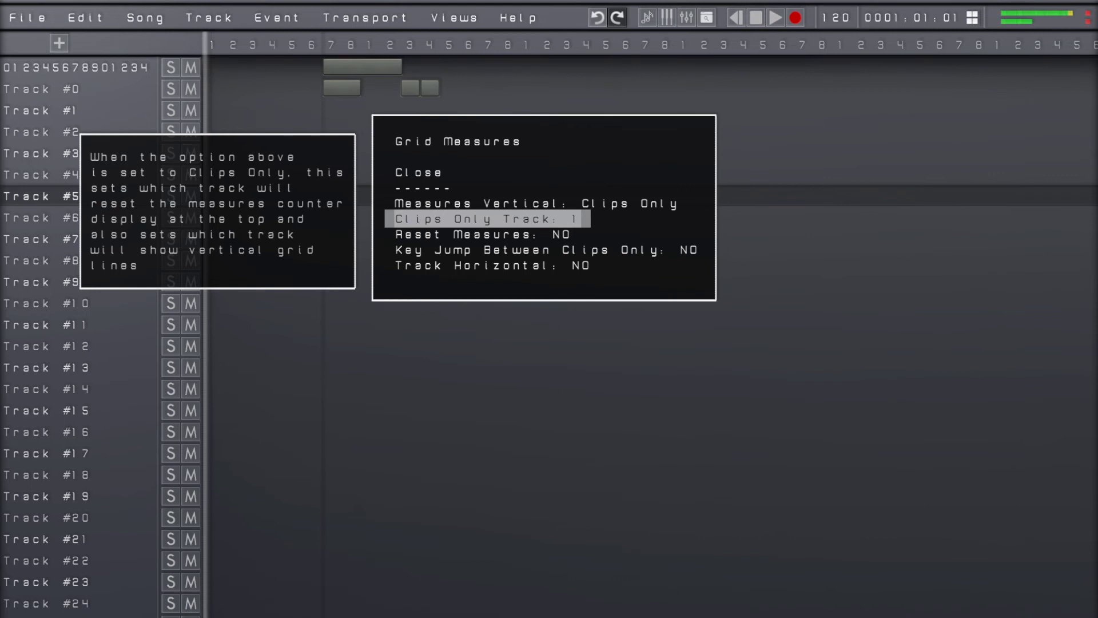
pyautogui.press('Down')
pyautogui.press('Right')
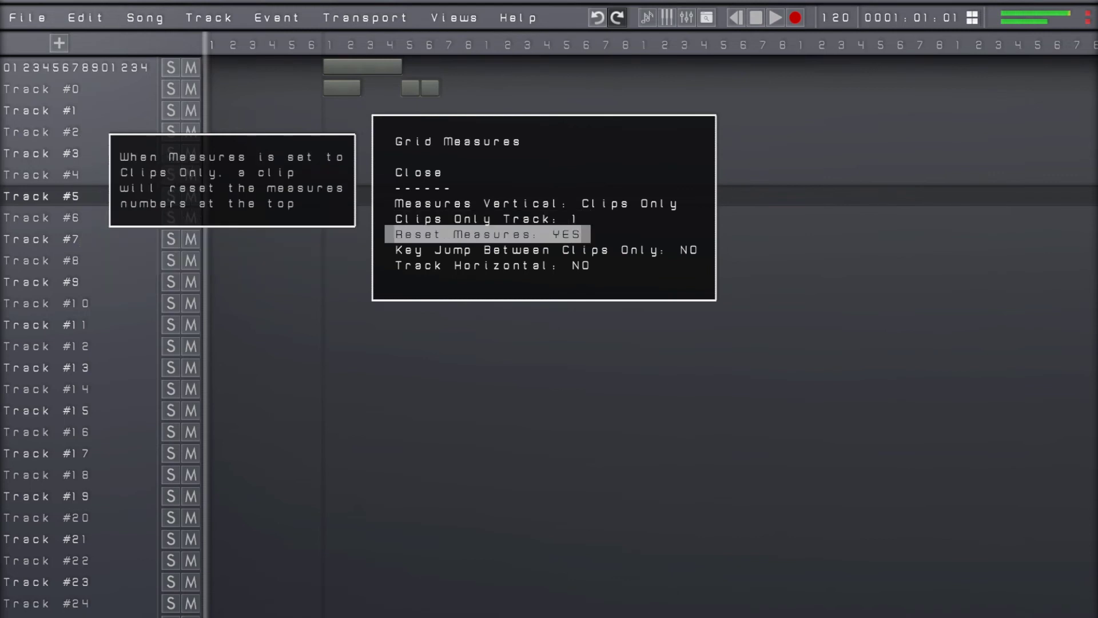
pyautogui.press('Escape')
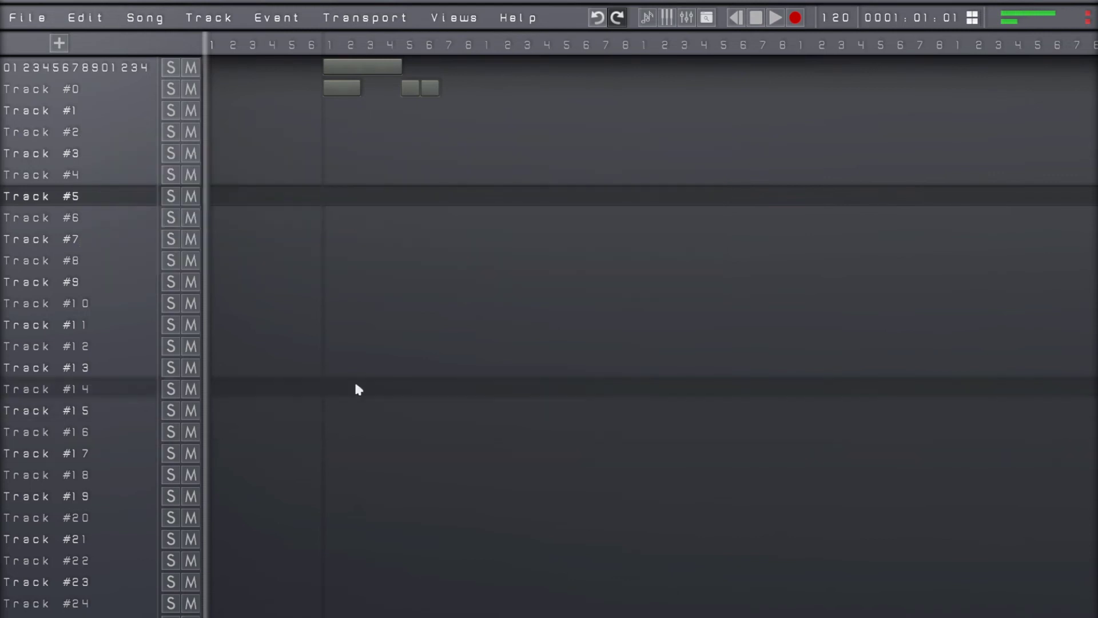
# Record short clips on Track #5 and on the first track at position 0002:03:01
pyautogui.click(410, 52)
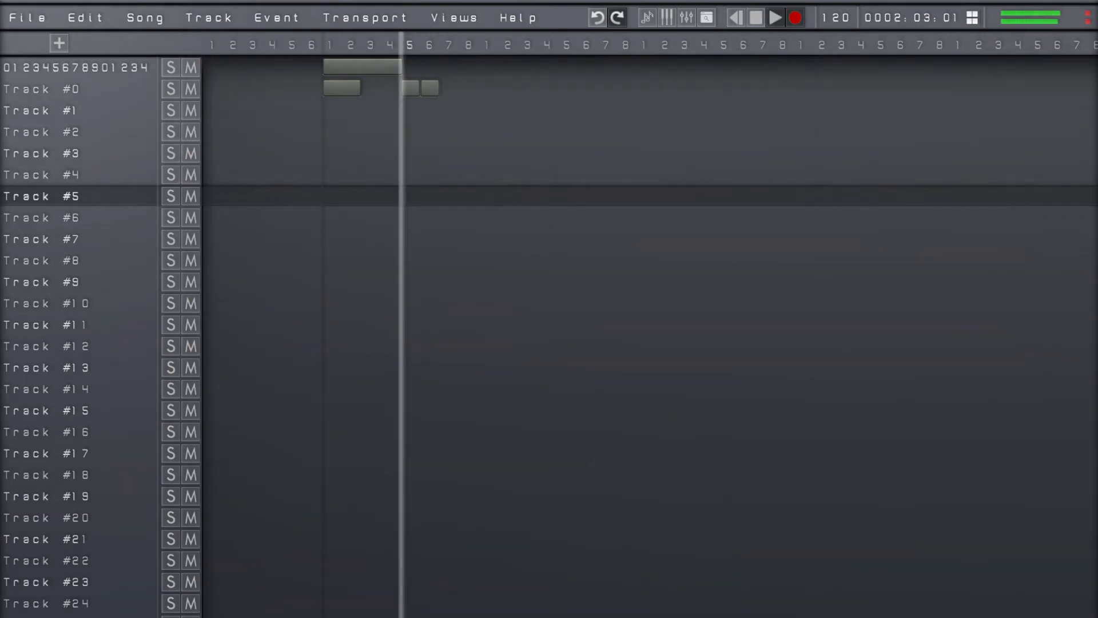
pyautogui.click(410, 195)
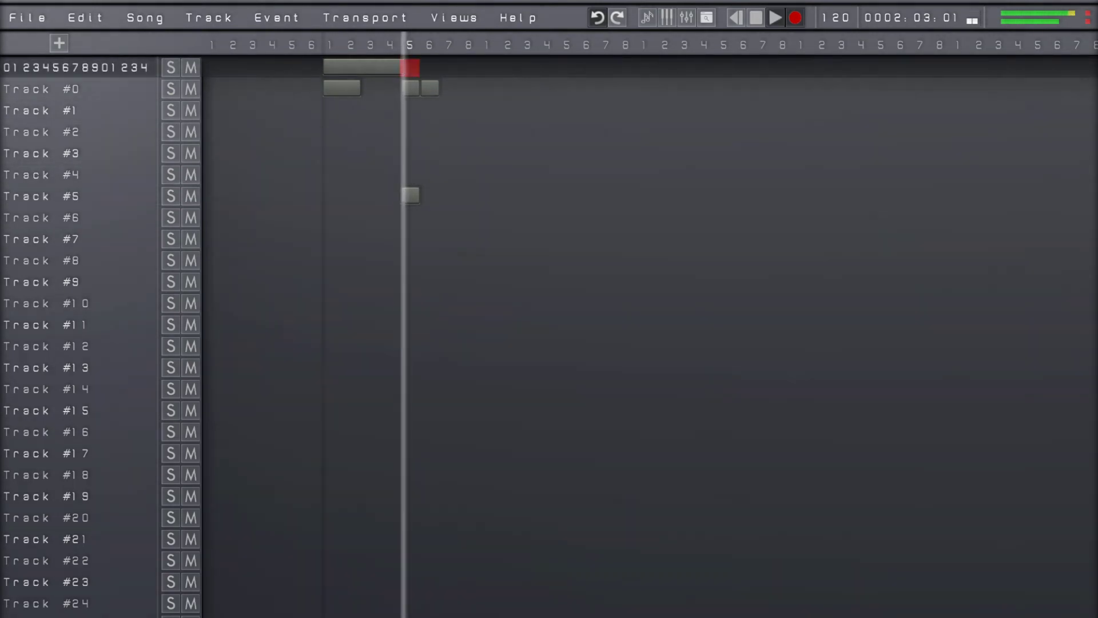
pyautogui.press('space')
# Move the playhead to 0002:05:01 and record another short clip on the first track
pyautogui.press('Left')
pyautogui.press('Left')
pyautogui.press('Left')
pyautogui.press('Left')
pyautogui.press('Left')
pyautogui.press('Left')
pyautogui.press('Left')
pyautogui.press('Left')
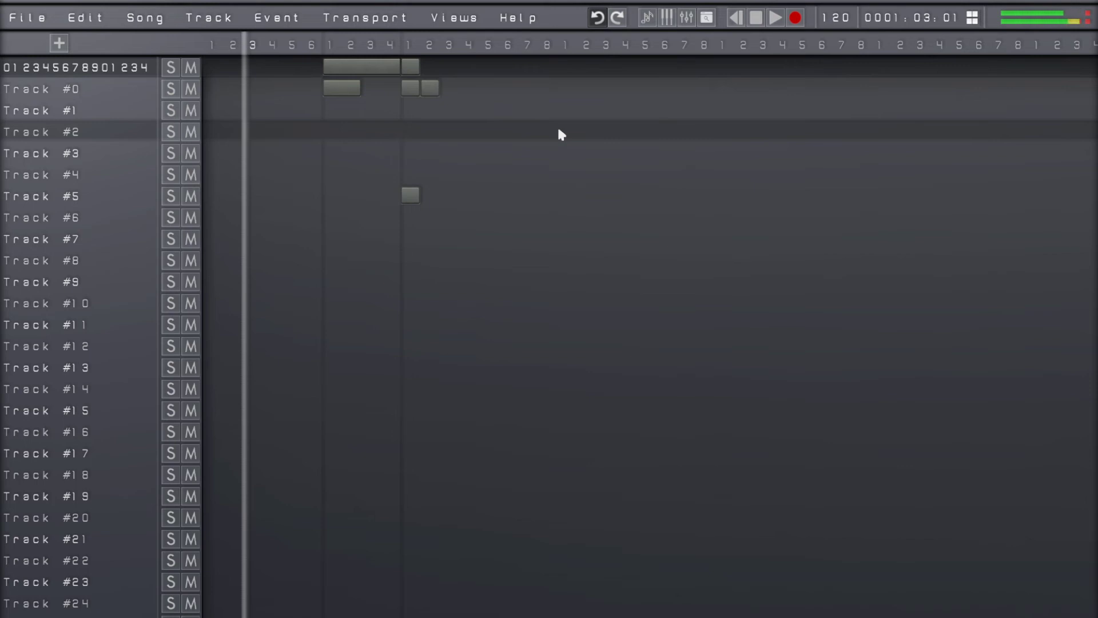
pyautogui.press('space')
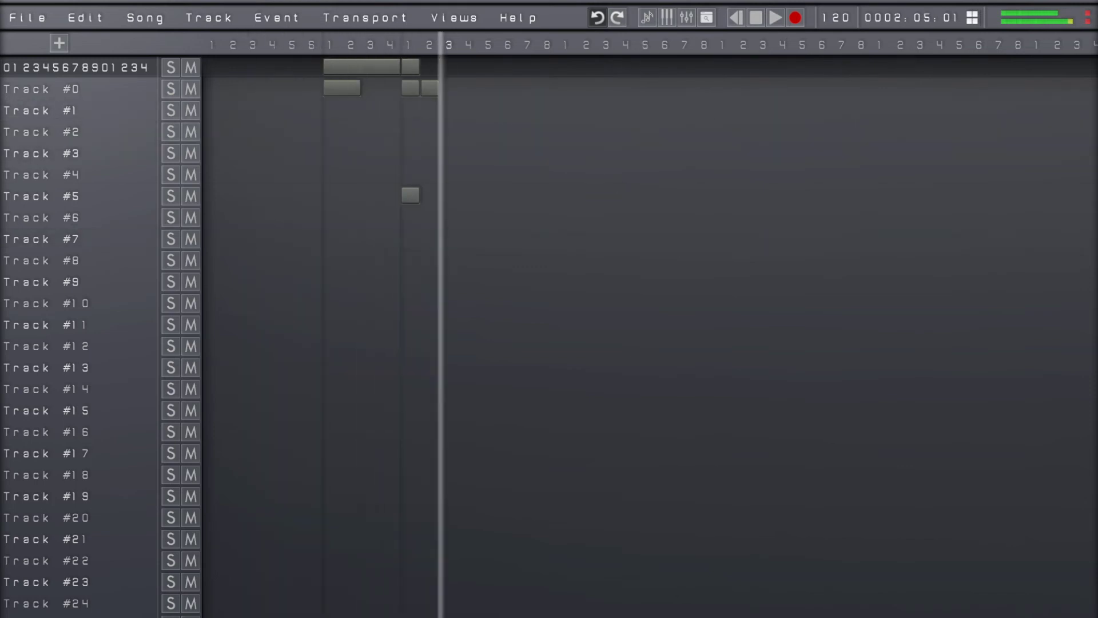
pyautogui.hotkey('ctrl', 'r')
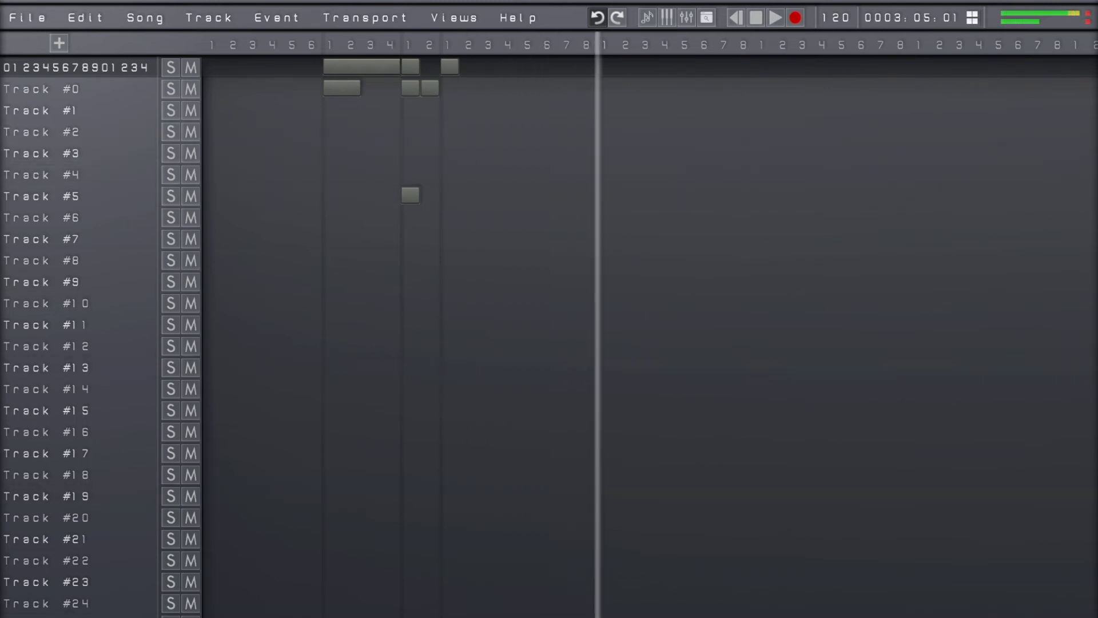
# Record a further short clip on the first track at position 0002:08:01
pyautogui.press('Left')
pyautogui.press('Left')
pyautogui.press('Left')
pyautogui.press('Left')
pyautogui.press('Left')
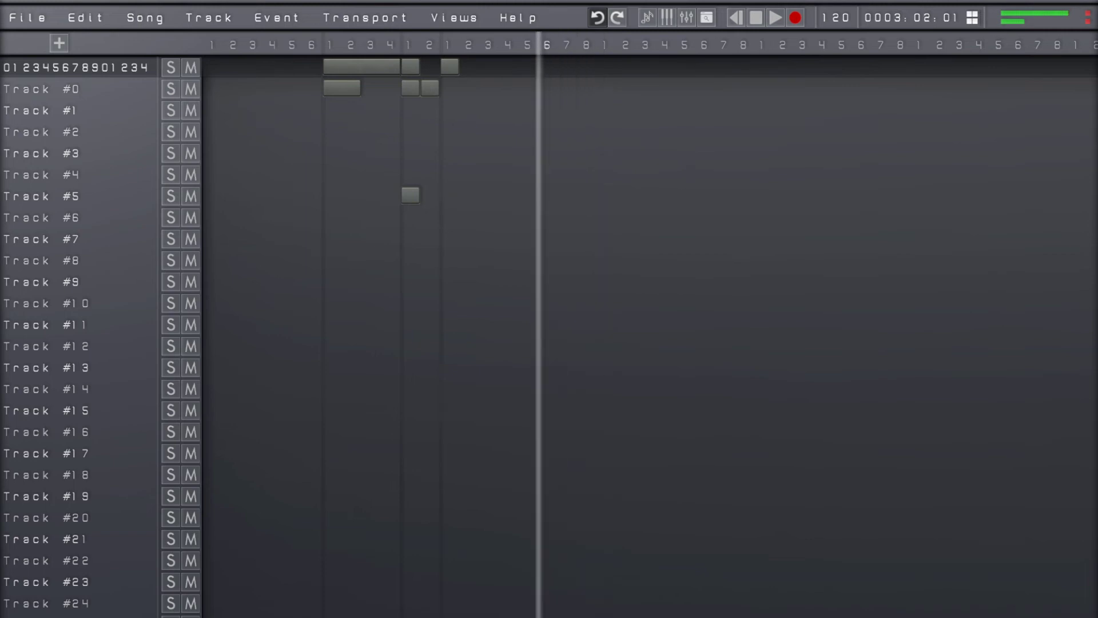
pyautogui.press('r')
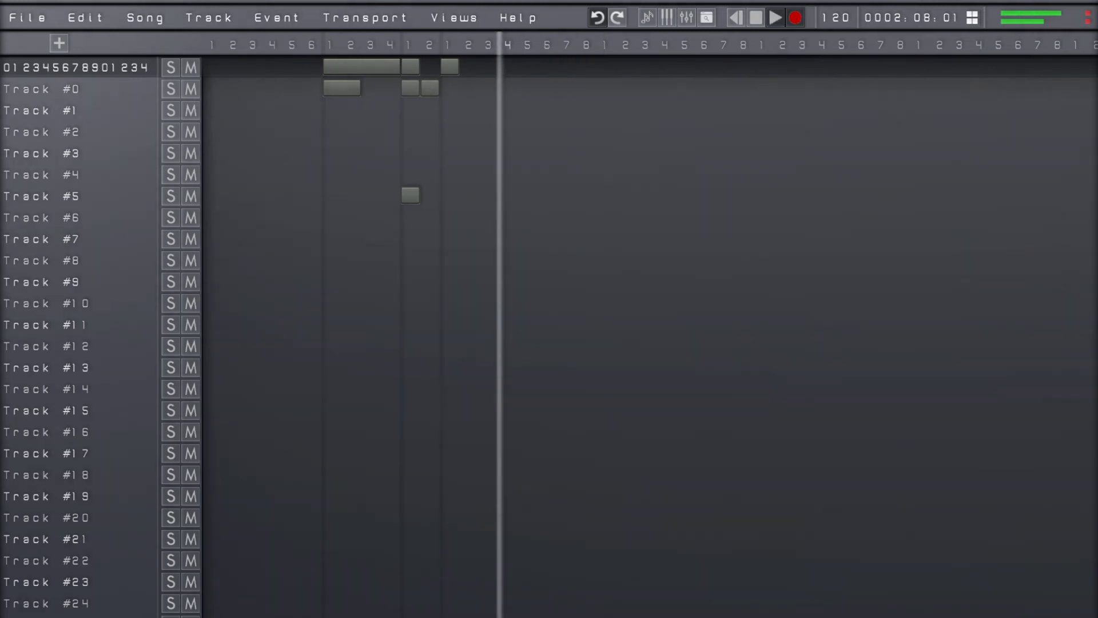
pyautogui.press('space')
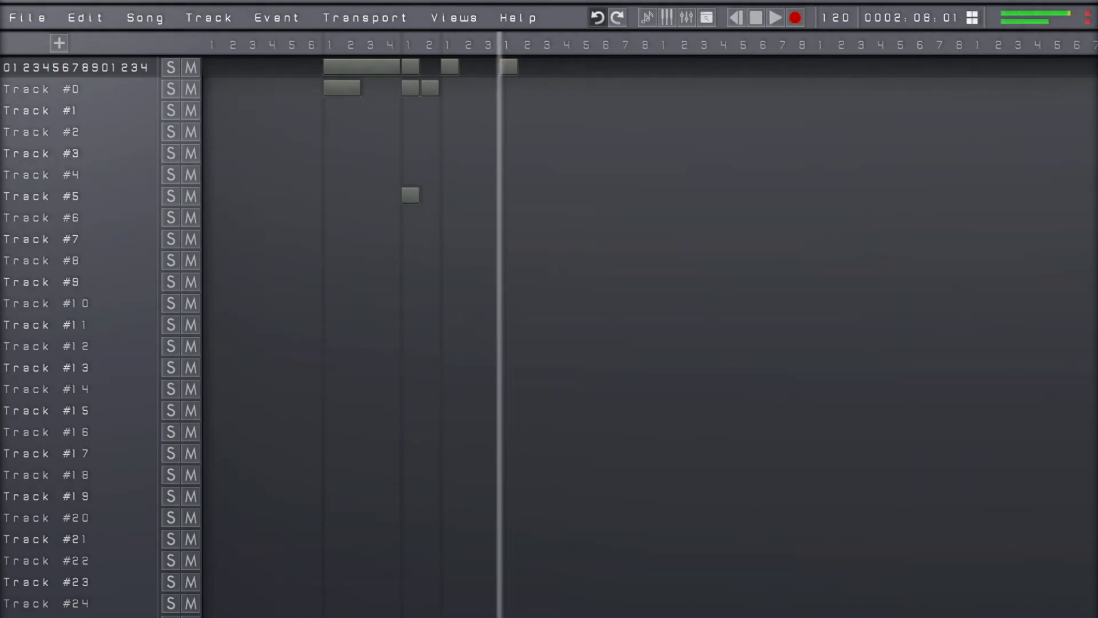
# Move the playhead back through the clips, return it to 0002:08:01 and hide the beat flash indicator beside the position display
pyautogui.press('Left')
pyautogui.press('Left')
pyautogui.press('Left')
pyautogui.press('Left')
pyautogui.press('Left')
pyautogui.press('Left')
pyautogui.press('Left')
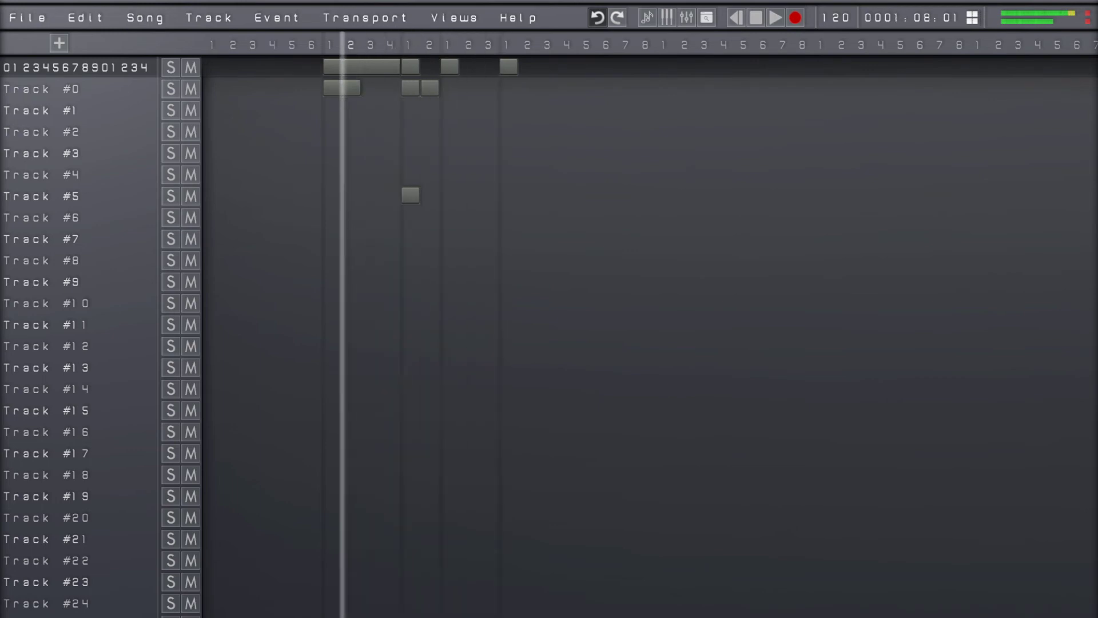
pyautogui.press('space')
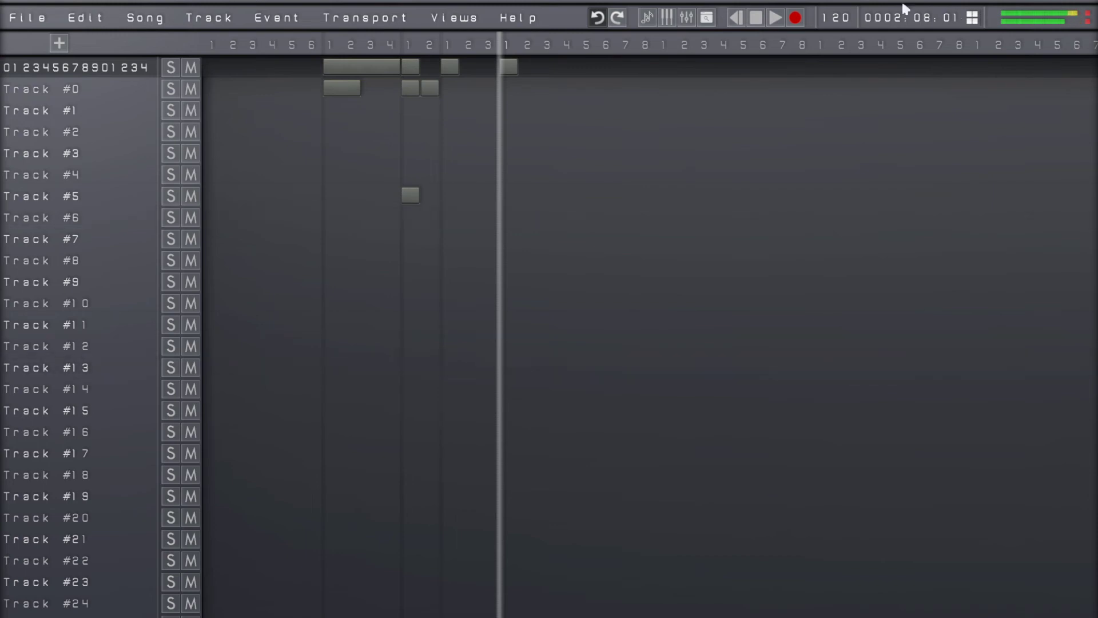
pyautogui.click(918, 22)
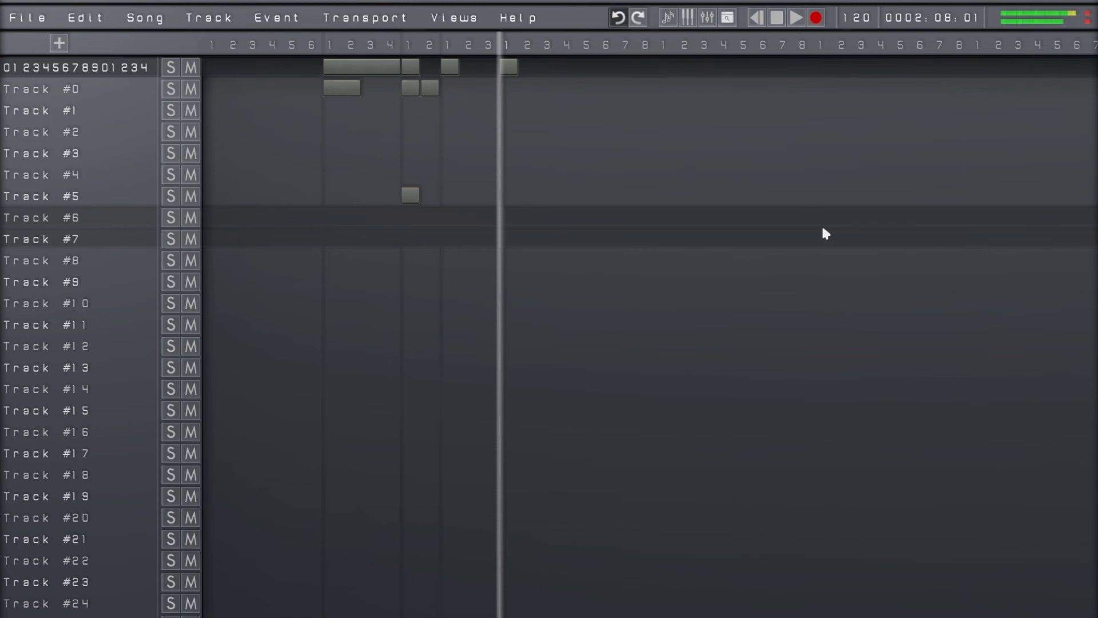
# Open the Colour Settings within the advanced display settings
pyautogui.press('Escape')
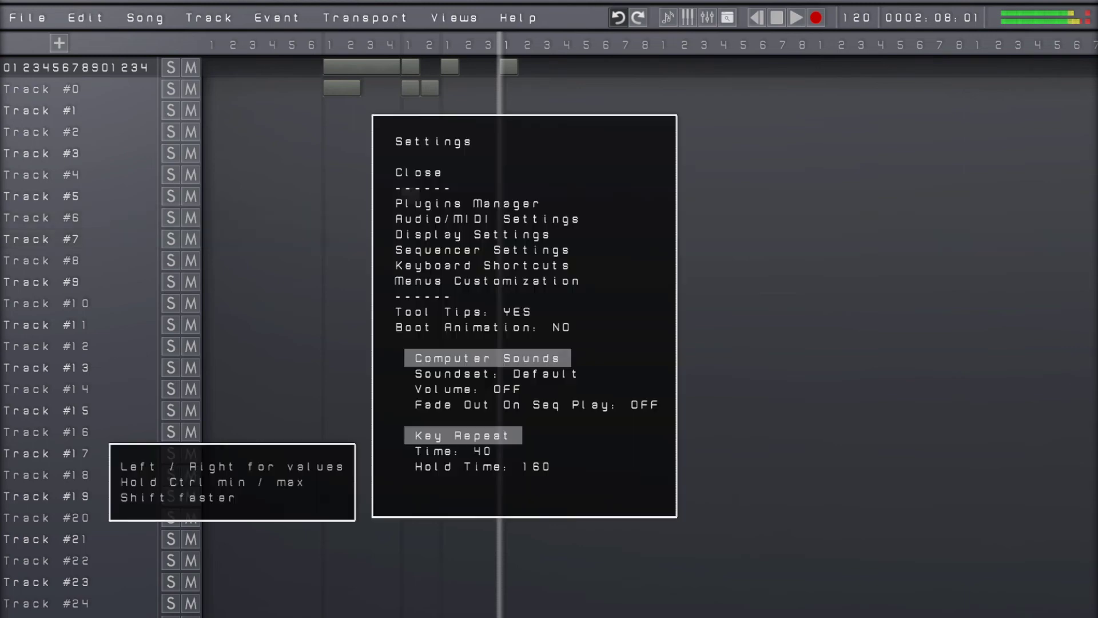
pyautogui.press('Down')
pyautogui.press('Down')
pyautogui.press('Down')
pyautogui.press('Return')
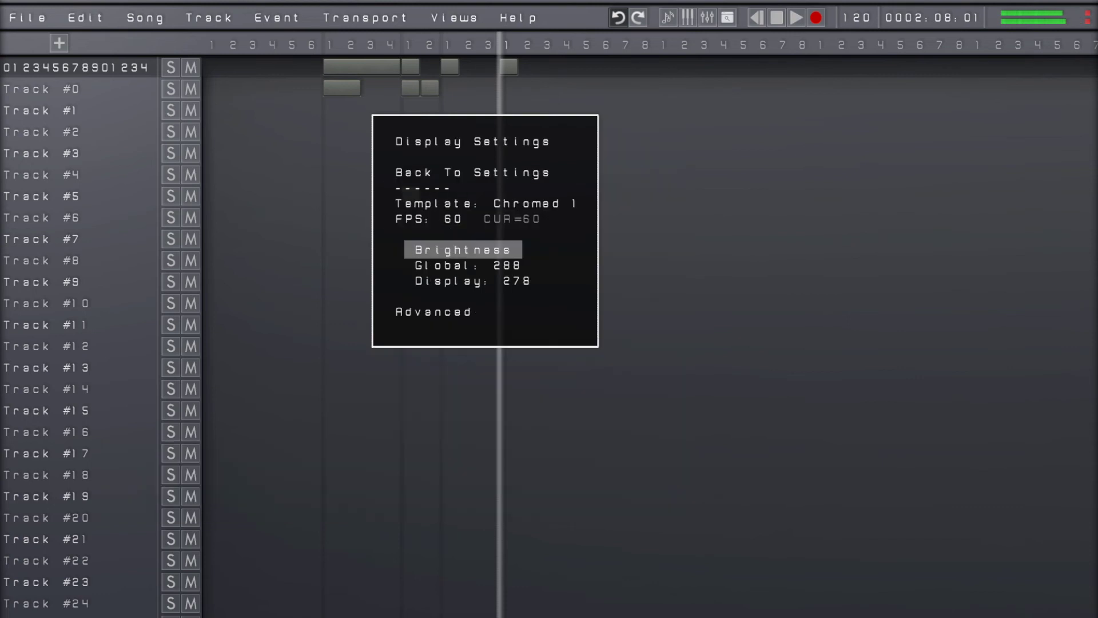
pyautogui.press('Up')
pyautogui.press('Return')
pyautogui.press('Up')
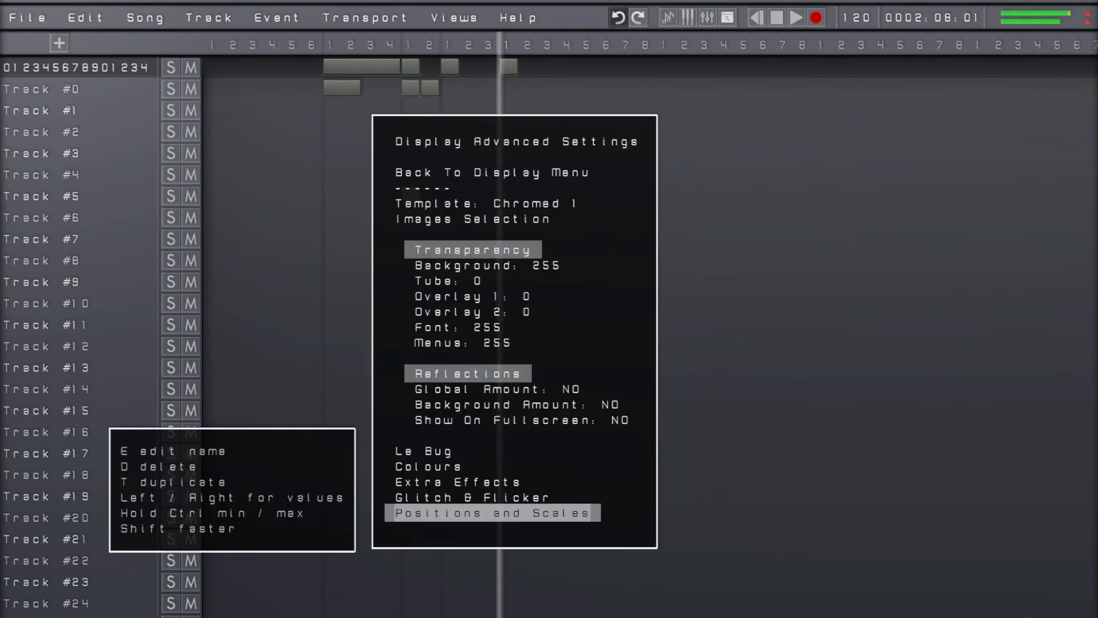
pyautogui.press('Up')
pyautogui.press('Up')
pyautogui.press('Up')
pyautogui.press('Return')
# Open Custom Colours, look through the intro menu and settings entries, and return to Colour Settings
pyautogui.press('Down')
pyautogui.press('Down')
pyautogui.press('Down')
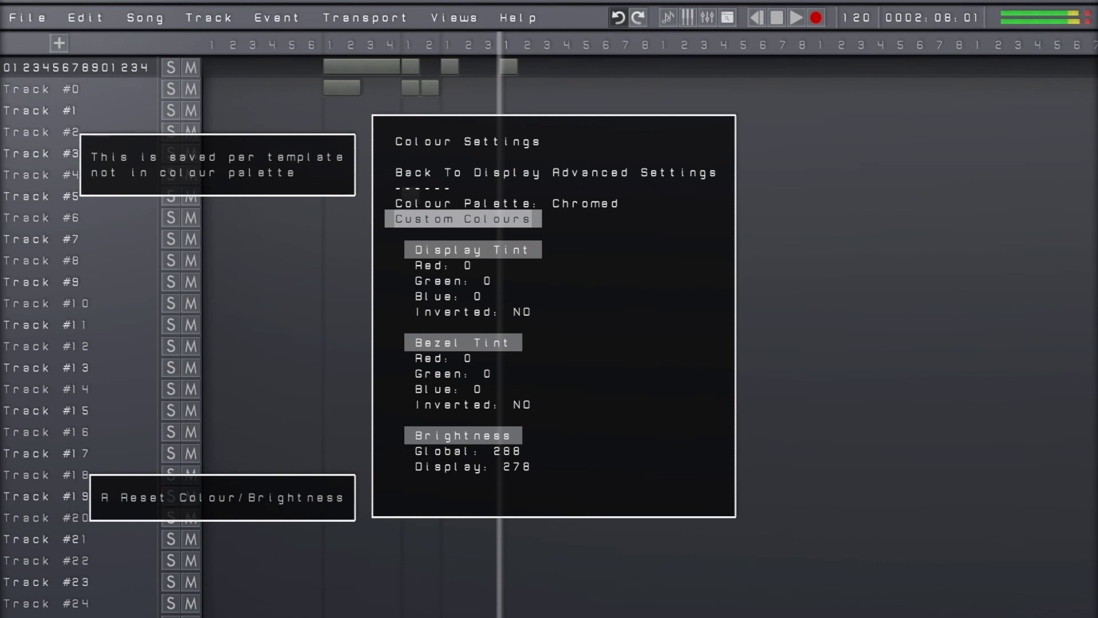
pyautogui.press('Return')
pyautogui.press('Down')
pyautogui.press('Down')
pyautogui.press('Down')
pyautogui.press('Down')
pyautogui.press('Down')
pyautogui.press('Down')
pyautogui.press('Down')
pyautogui.press('Down')
pyautogui.press('Down')
pyautogui.press('Down')
pyautogui.press('Down')
pyautogui.press('Down')
pyautogui.press('Down')
pyautogui.press('Down')
pyautogui.press('Down')
pyautogui.press('Down')
pyautogui.press('Down')
pyautogui.press('Down')
pyautogui.press('Down')
pyautogui.press('Down')
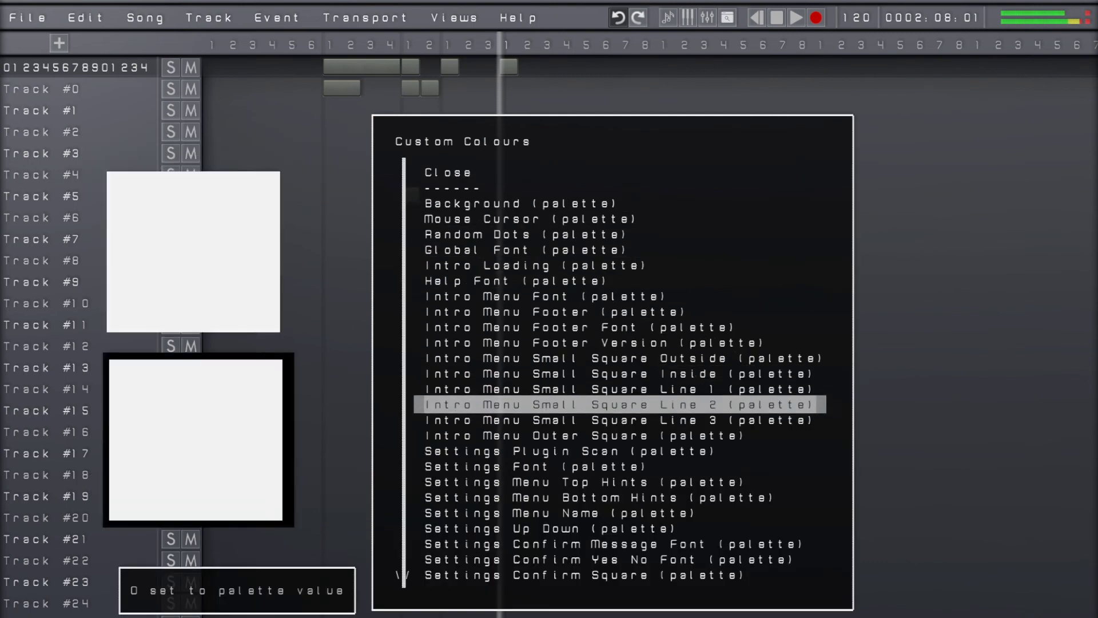
pyautogui.press('Down')
pyautogui.press('Down')
pyautogui.press('Down')
pyautogui.press('Down')
pyautogui.press('Down')
pyautogui.press('Down')
pyautogui.press('Down')
pyautogui.press('Down')
pyautogui.press('Down')
pyautogui.press('Down')
pyautogui.press('Down')
pyautogui.press('Down')
pyautogui.press('Down')
pyautogui.press('Down')
pyautogui.press('Down')
pyautogui.press('Down')
pyautogui.press('Down')
pyautogui.press('Down')
pyautogui.press('Down')
pyautogui.press('Down')
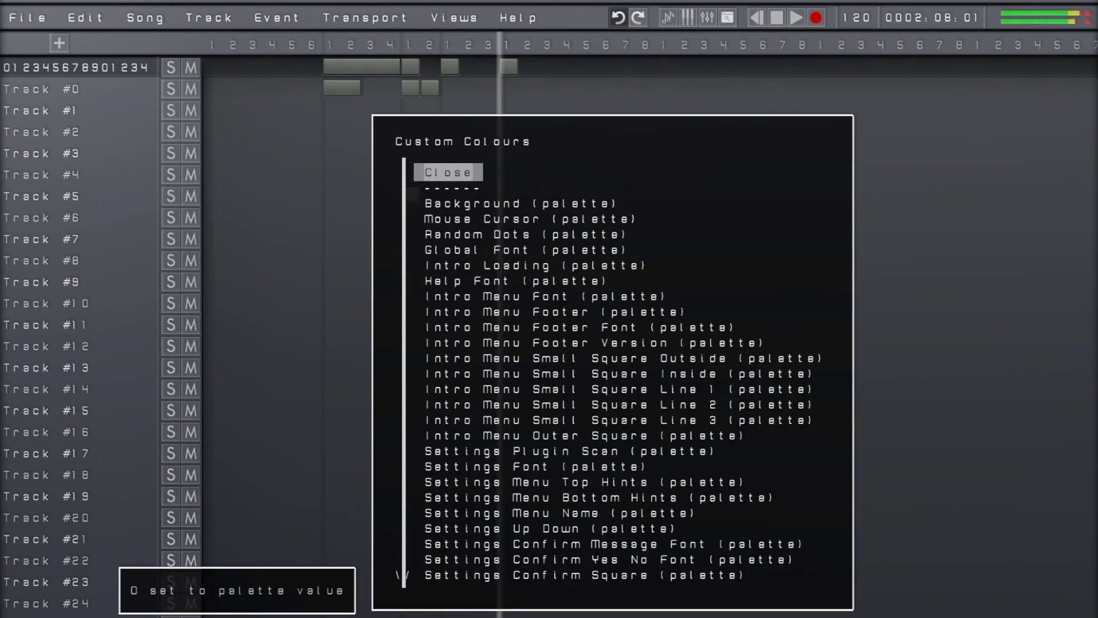
pyautogui.press('Return')
# Review the Colour Palette and Custom Colours options in Colour Settings
pyautogui.press('Up')
pyautogui.press('Up')
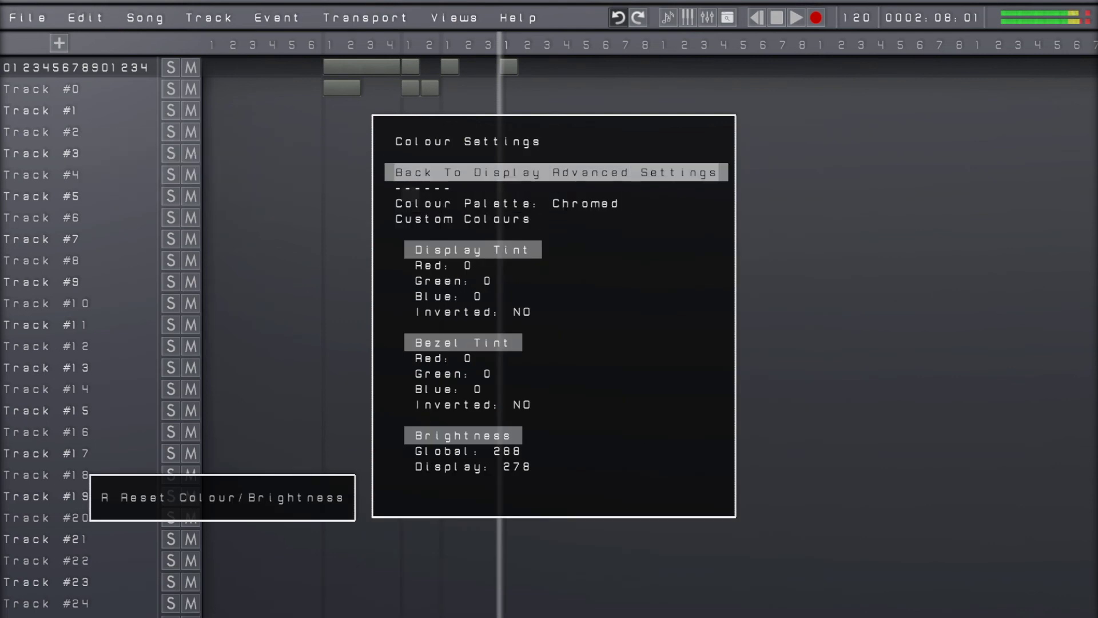
pyautogui.press('Down')
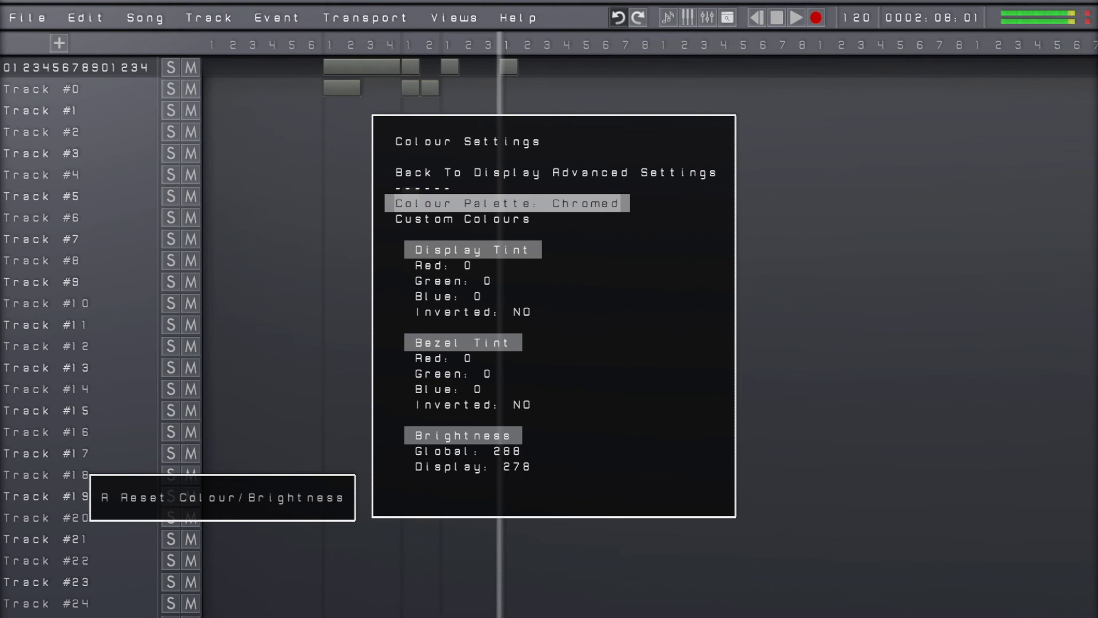
pyautogui.press('Down')
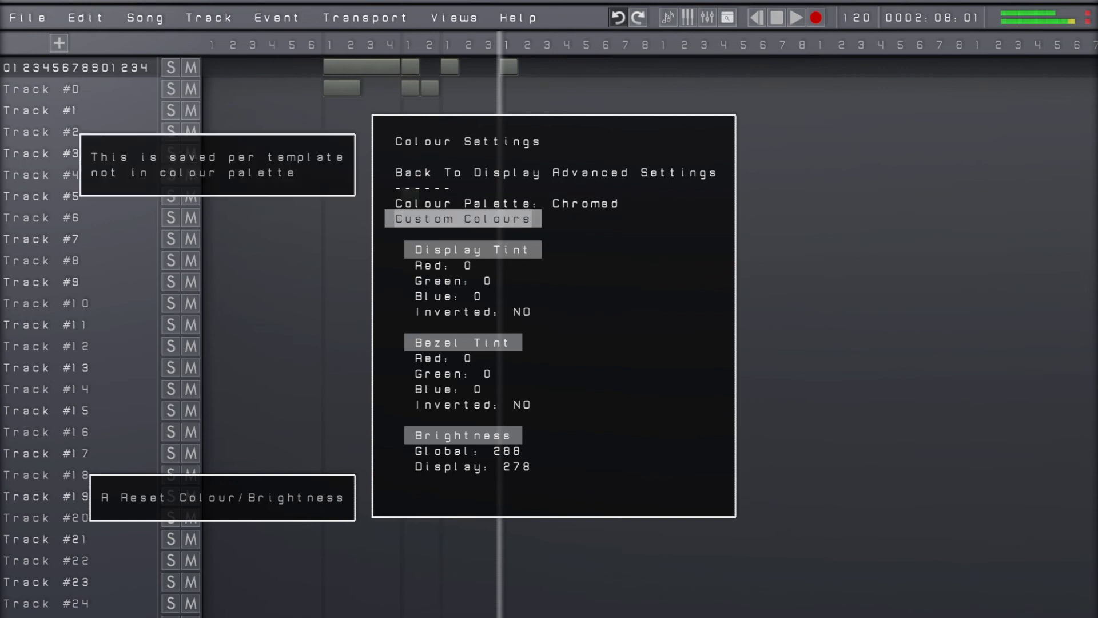
pyautogui.press('Up')
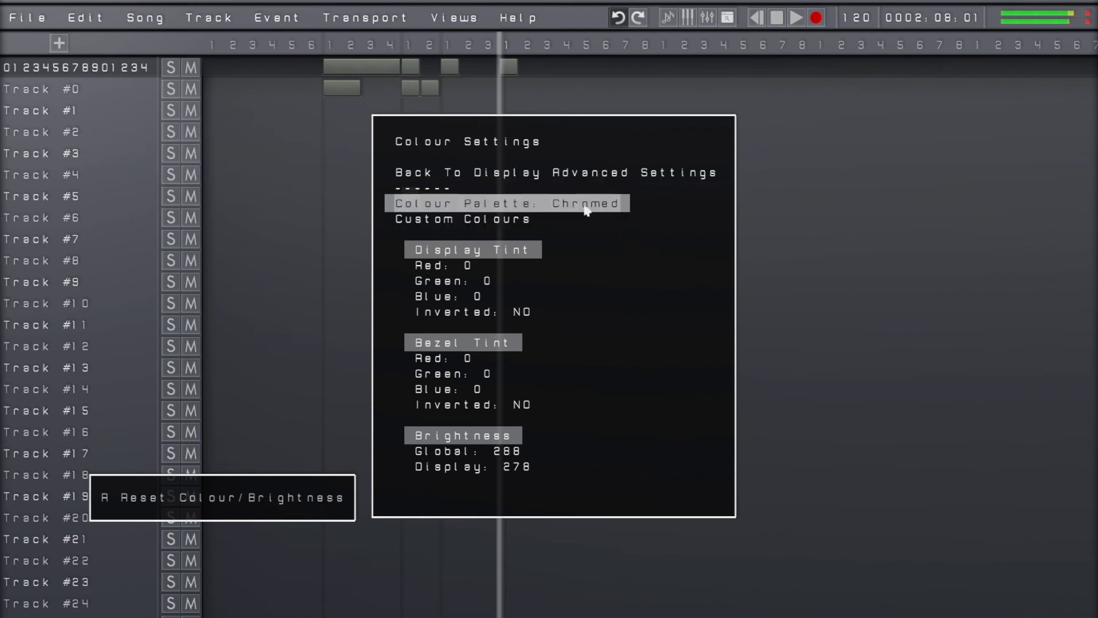
# Give the mouse cursor a custom red colour with Red 255, Green 0 and Blue 0, and restore its palette colour
pyautogui.press('Down')
pyautogui.press('Return')
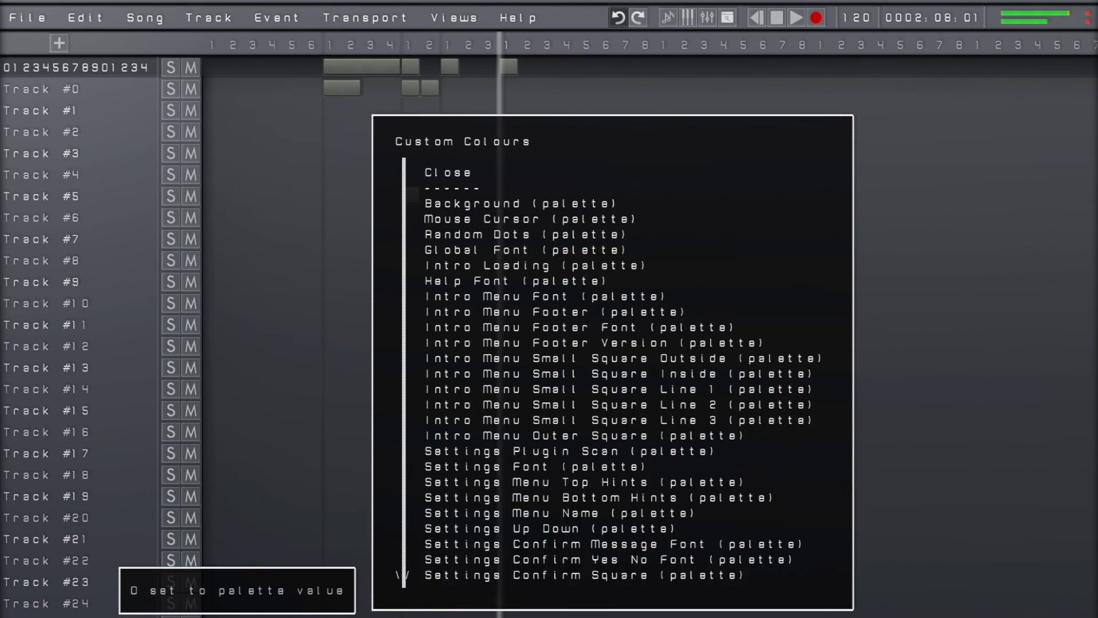
pyautogui.press('Down')
pyautogui.press('Down')
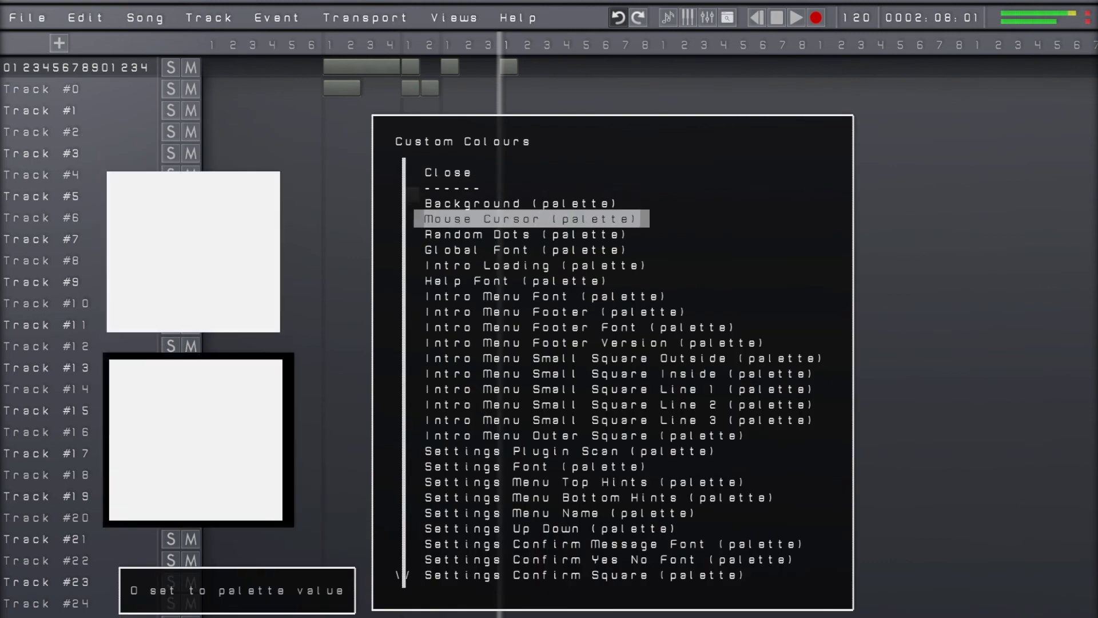
pyautogui.press('Return')
pyautogui.press('Down')
pyautogui.press('Down')
pyautogui.press('Down')
pyautogui.press('Right')
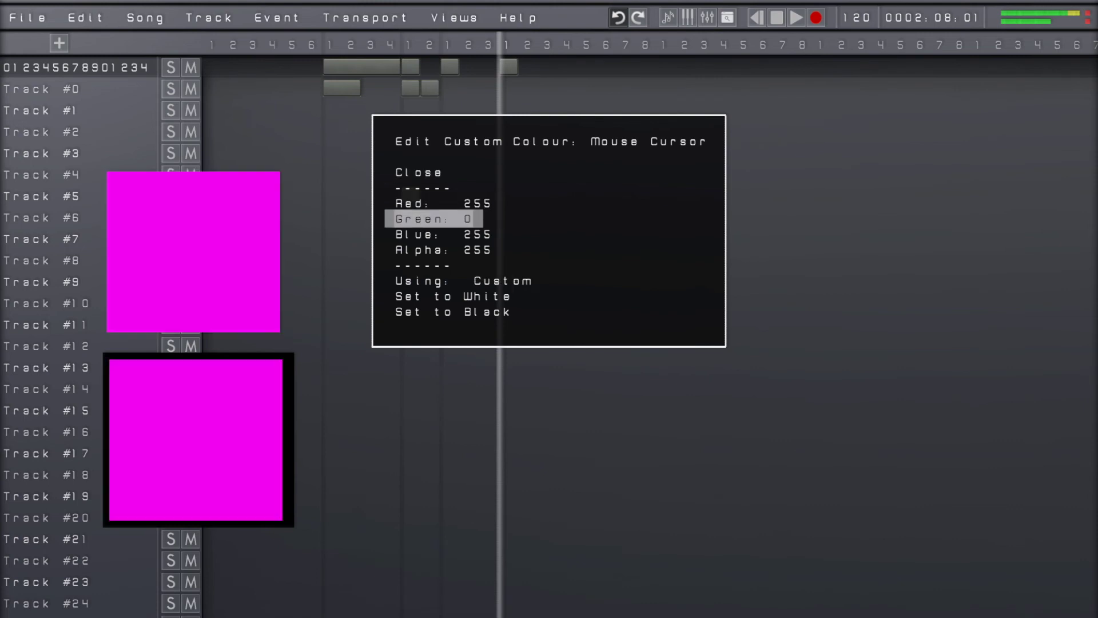
pyautogui.press('Down')
pyautogui.press('Right')
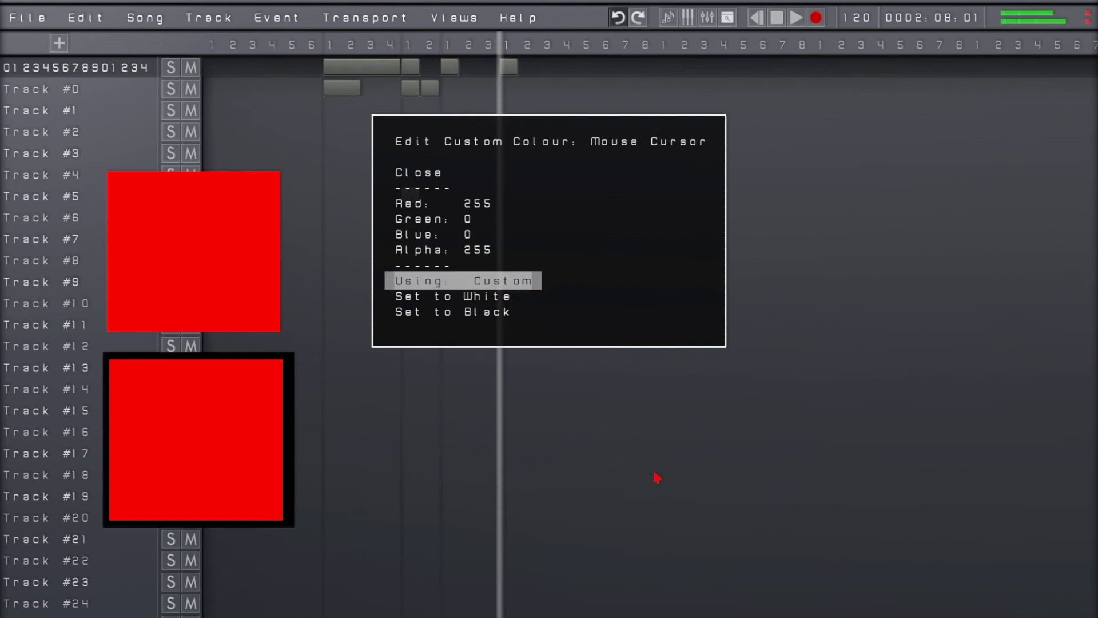
pyautogui.press('Return')
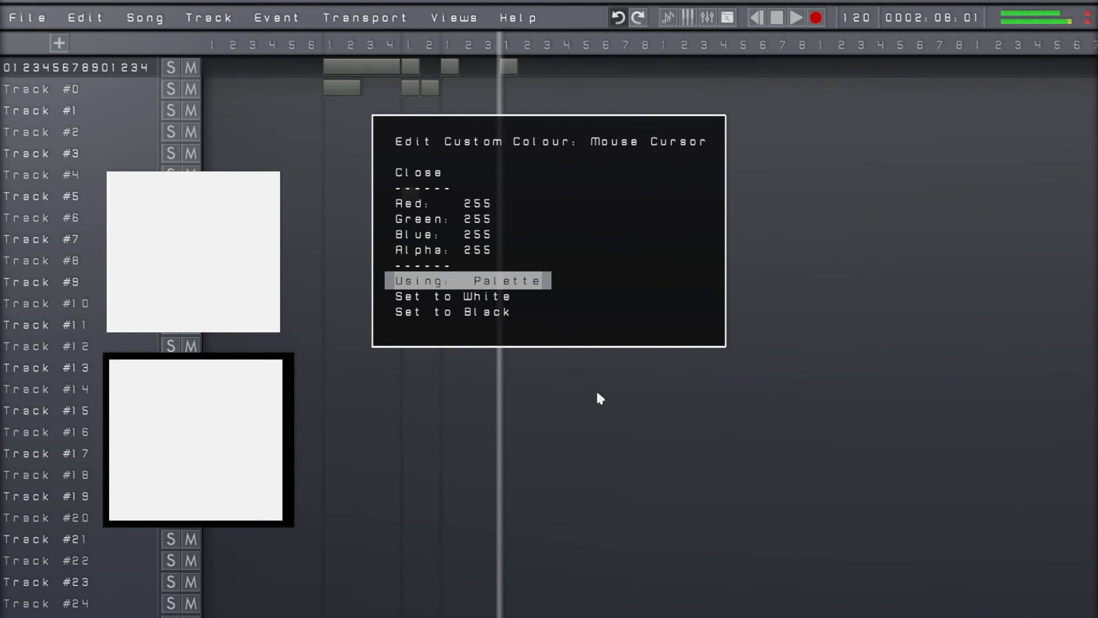
pyautogui.press('Escape')
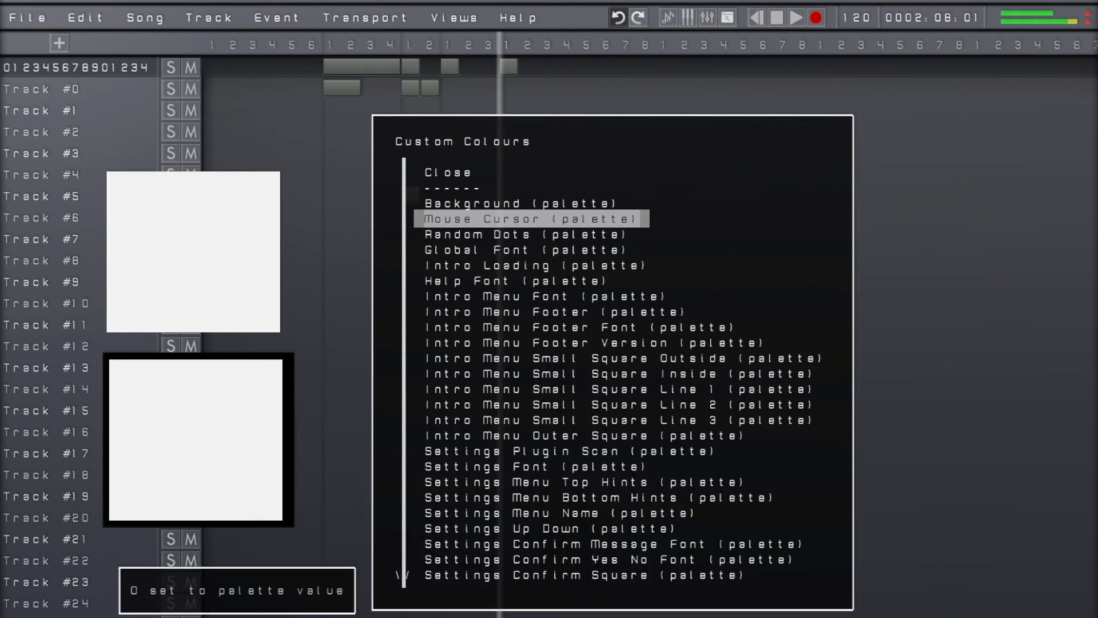
# Examine the last entries of the Custom Colours list, from Project Icon to the Project Area Top colours
pyautogui.press('pagedown')
pyautogui.press('pagedown')
pyautogui.press('pagedown')
pyautogui.press('pagedown')
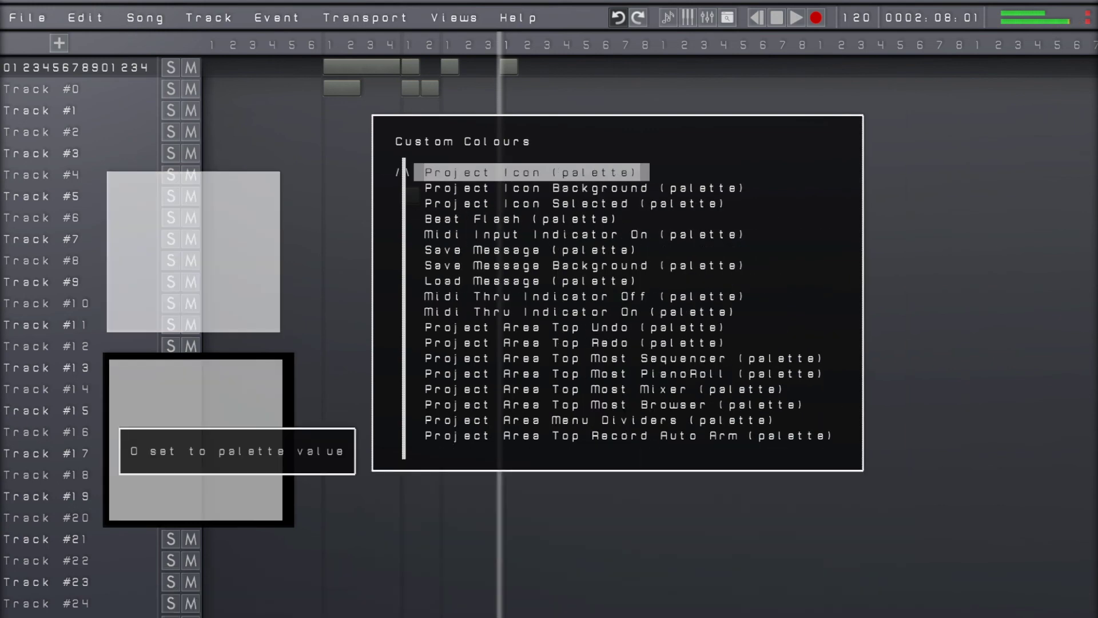
pyautogui.press('Down')
pyautogui.press('Down')
pyautogui.press('Down')
pyautogui.press('Down')
pyautogui.press('Down')
pyautogui.press('Down')
pyautogui.press('Down')
pyautogui.press('Down')
pyautogui.press('Down')
pyautogui.press('Down')
pyautogui.press('Down')
pyautogui.press('Down')
pyautogui.press('Down')
pyautogui.press('Down')
pyautogui.press('Down')
pyautogui.press('Down')
pyautogui.press('Down')
pyautogui.press('Up')
pyautogui.press('Up')
pyautogui.press('Up')
pyautogui.press('Up')
pyautogui.press('Up')
pyautogui.press('Up')
pyautogui.press('Up')
pyautogui.press('Up')
pyautogui.press('Up')
pyautogui.press('Up')
pyautogui.press('Up')
pyautogui.press('Up')
pyautogui.press('Up')
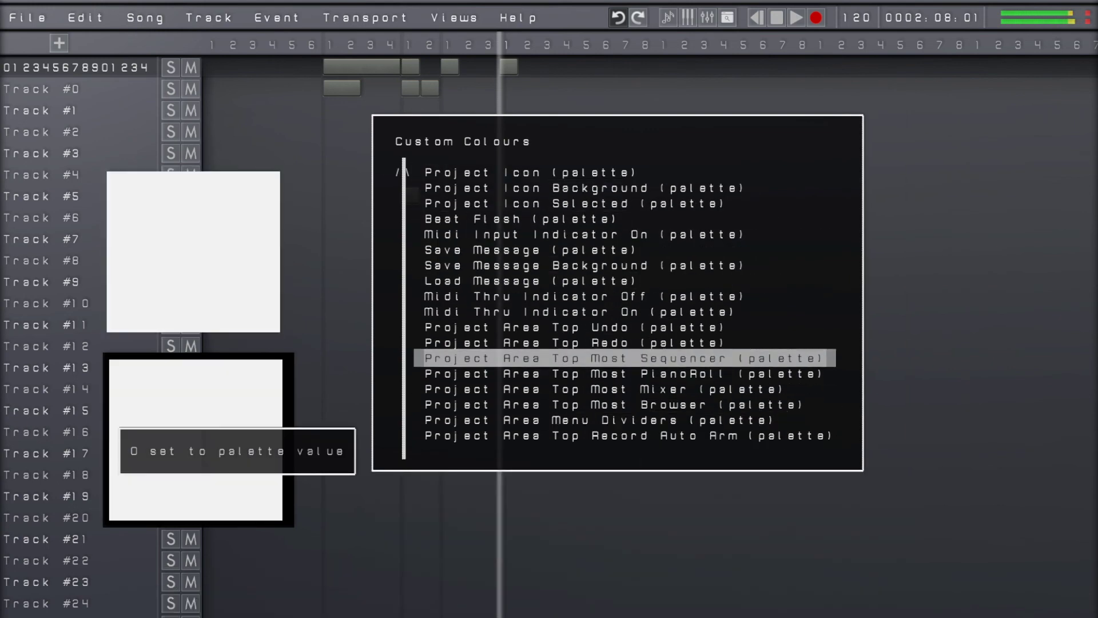
# Examine the Project Area Track colours and the Project Area Top VU Meter, Near Peak and Peak colours
pyautogui.press('Up')
pyautogui.press('Up')
pyautogui.press('Up')
pyautogui.press('Up')
pyautogui.press('Up')
pyautogui.press('Up')
pyautogui.press('Up')
pyautogui.press('Up')
pyautogui.press('Up')
pyautogui.press('Up')
pyautogui.press('Up')
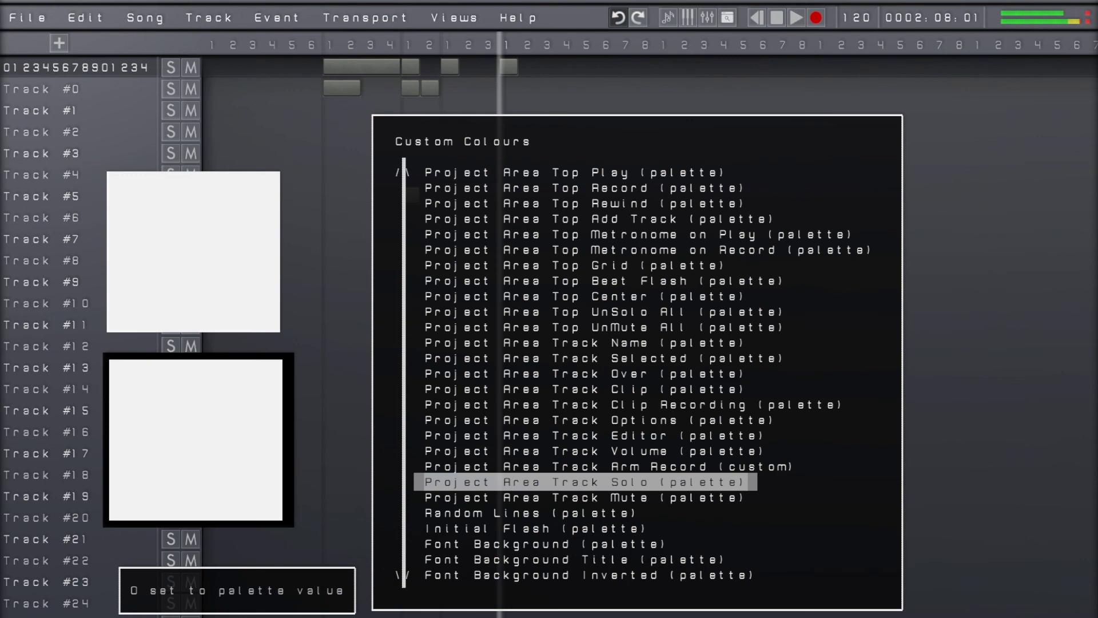
pyautogui.press('pageup')
pyautogui.press('Down')
pyautogui.press('Down')
pyautogui.press('Down')
pyautogui.press('Down')
pyautogui.press('Down')
pyautogui.press('Down')
pyautogui.press('Down')
pyautogui.press('Down')
pyautogui.press('Down')
pyautogui.press('Down')
pyautogui.press('Down')
pyautogui.press('Down')
pyautogui.press('Down')
pyautogui.press('Down')
pyautogui.press('Down')
pyautogui.press('Down')
pyautogui.press('Down')
pyautogui.press('Down')
pyautogui.press('Down')
pyautogui.press('Down')
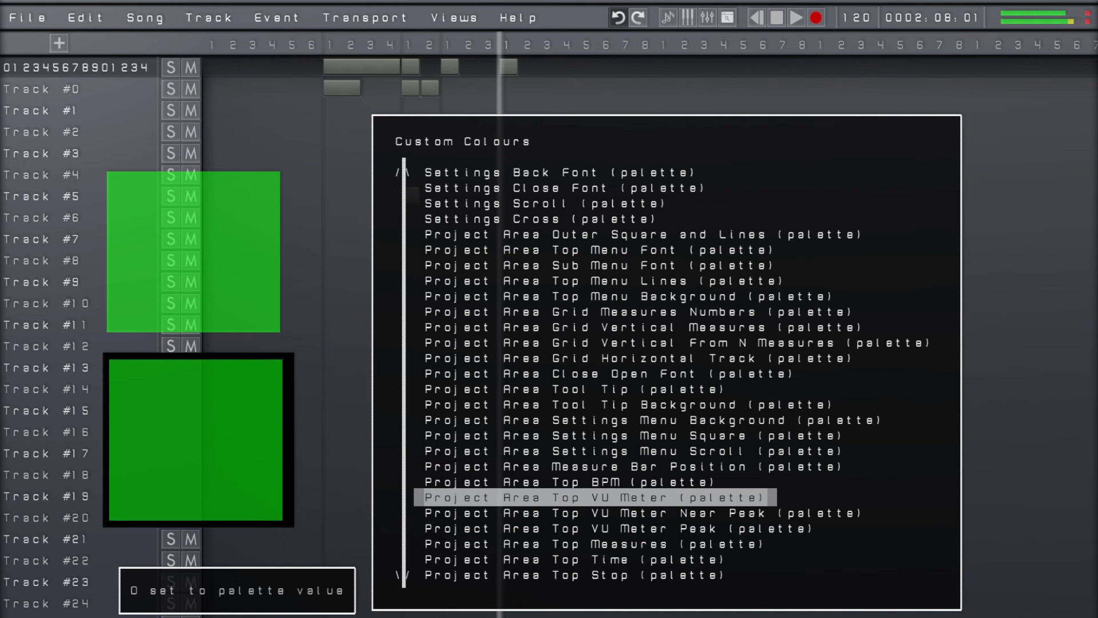
pyautogui.press('Down')
pyautogui.press('Down')
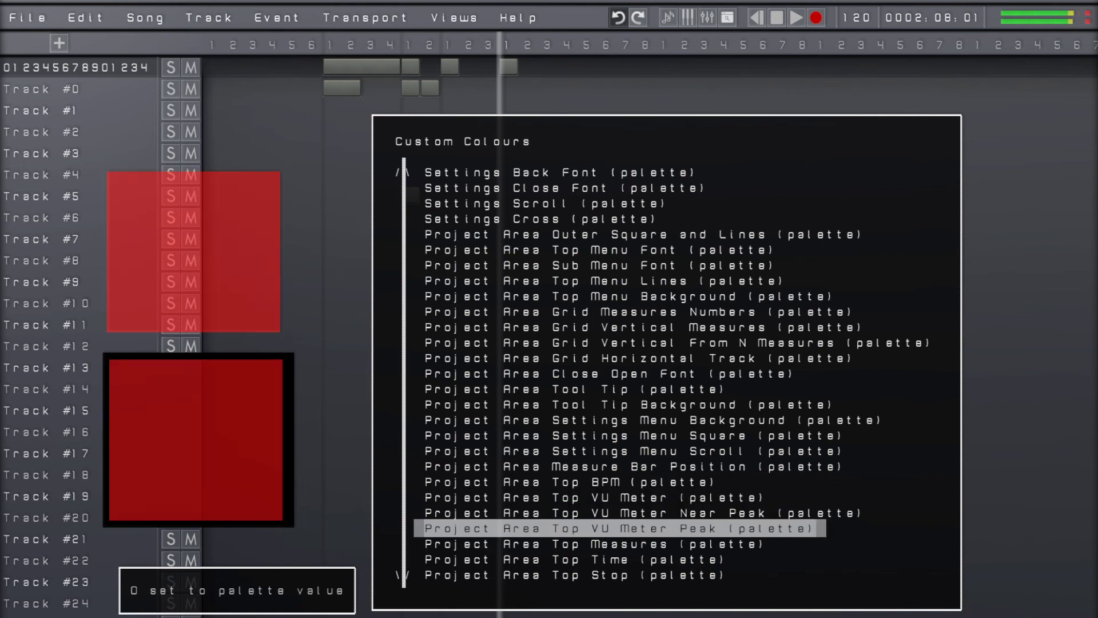
# Open the Project Area Top VU Meter entry for editing and set its custom Red value to 220
pyautogui.press('Up')
pyautogui.press('Up')
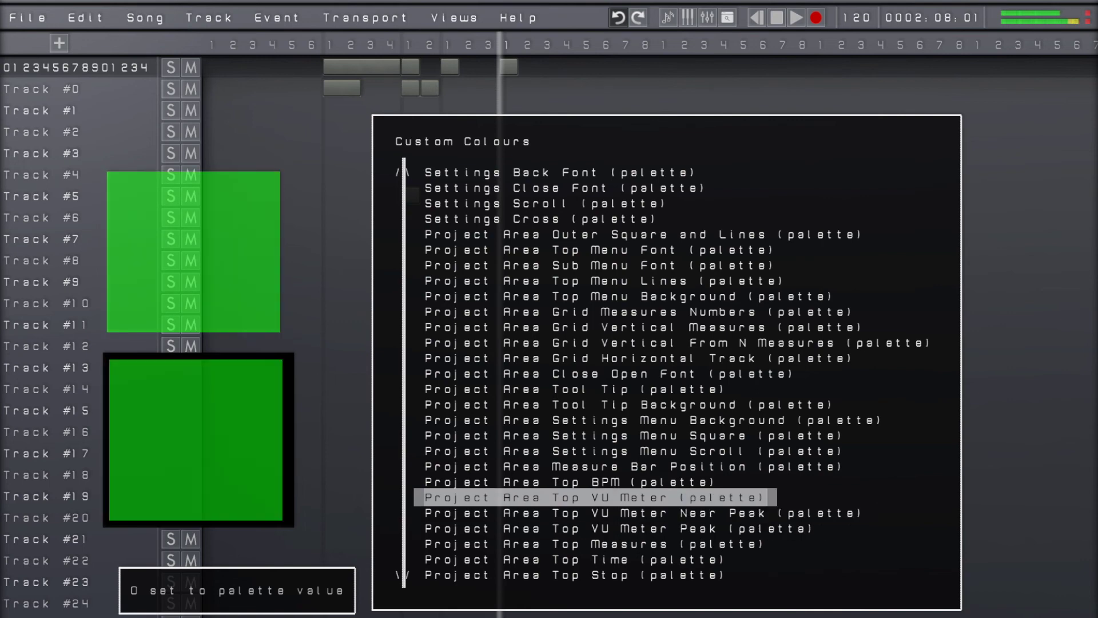
pyautogui.press('Down')
pyautogui.press('Down')
pyautogui.press('Up')
pyautogui.press('Up')
pyautogui.press('Return')
pyautogui.press('Down')
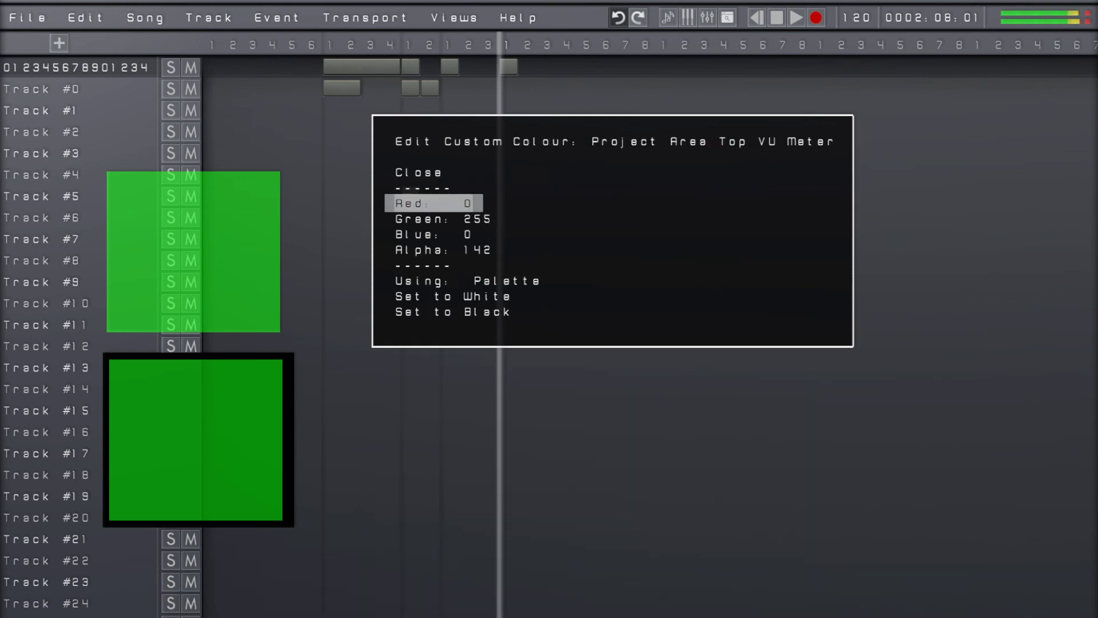
pyautogui.press('Right')
pyautogui.press('Right')
pyautogui.press('Right')
pyautogui.press('Right')
pyautogui.press('Right')
pyautogui.press('Right')
pyautogui.press('Right')
pyautogui.press('Right')
pyautogui.press('Right')
pyautogui.press('Right')
pyautogui.press('Right')
pyautogui.press('Right')
pyautogui.press('Right')
pyautogui.press('Right')
pyautogui.press('Right')
pyautogui.press('Right')
pyautogui.press('Right')
pyautogui.press('Right')
pyautogui.press('Right')
pyautogui.press('Right')
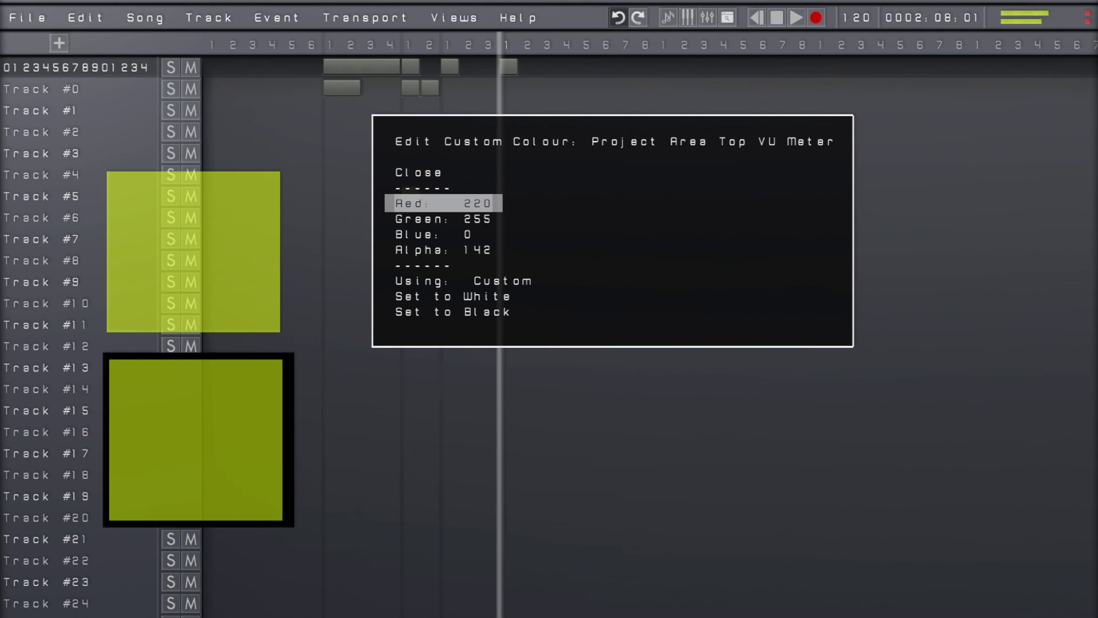
# Set the Project Area Top VU Meter colour to white, and change it to black
pyautogui.press('Up')
pyautogui.press('Up')
pyautogui.press('Up')
pyautogui.press('Up')
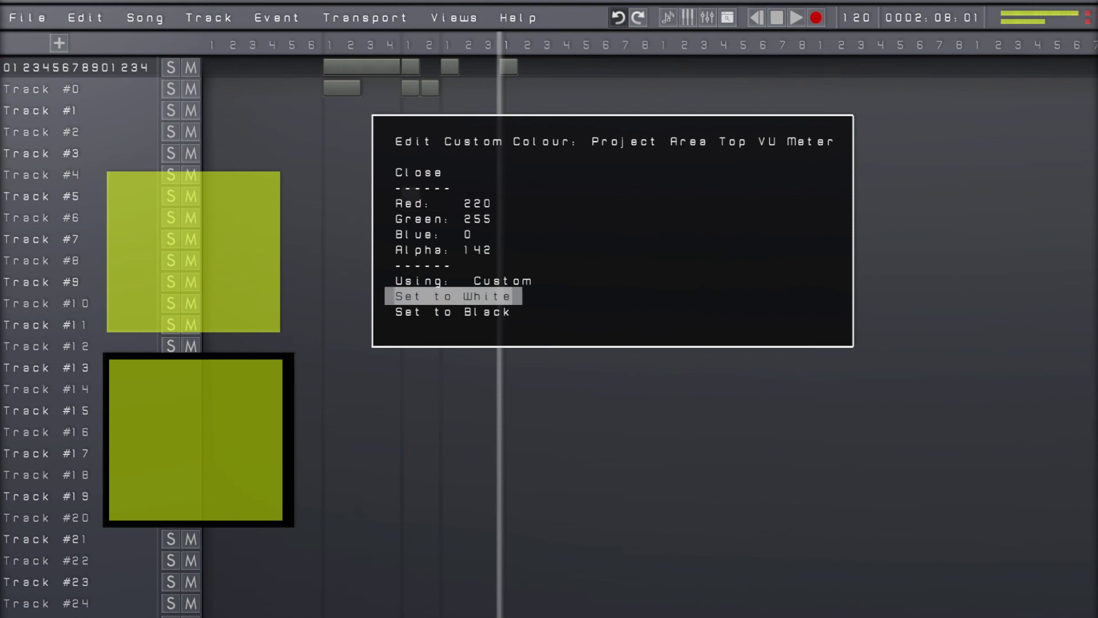
pyautogui.press('Down')
pyautogui.press('Return')
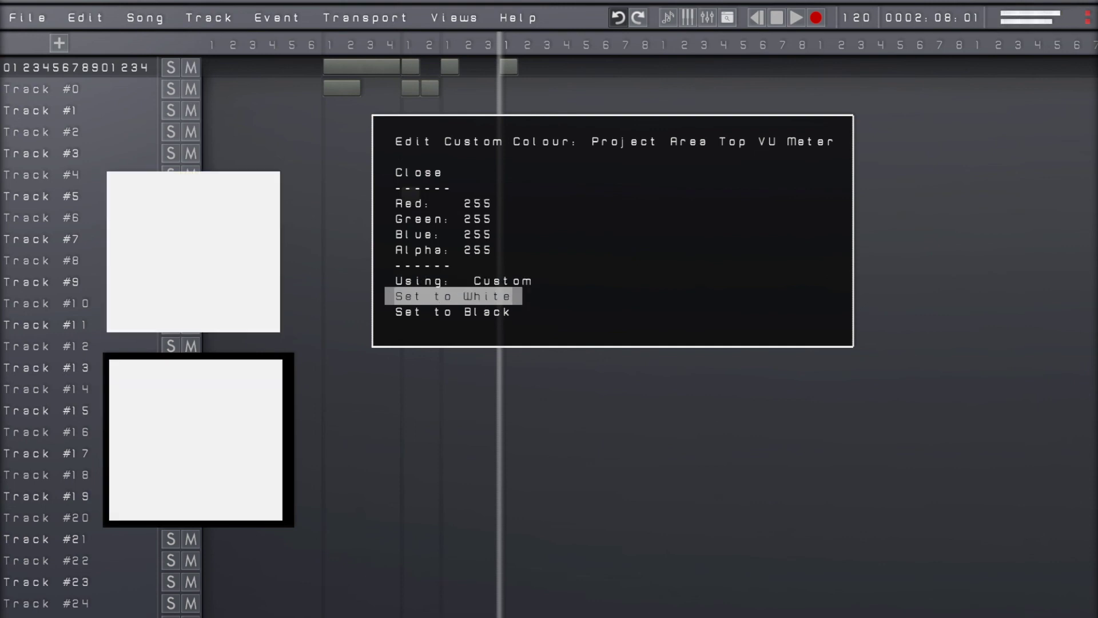
pyautogui.press('Down')
pyautogui.press('Return')
# Set the VU Meter custom colour's Red and Green values to 255
pyautogui.press('Up')
pyautogui.press('Up')
pyautogui.press('Up')
pyautogui.press('Up')
pyautogui.press('Up')
pyautogui.press('Up')
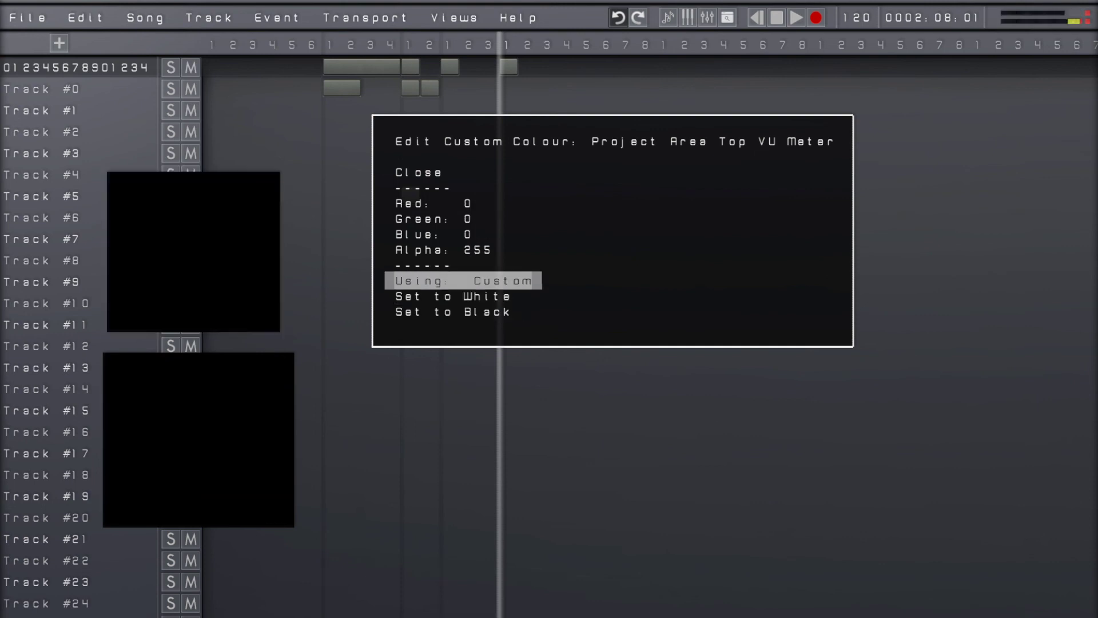
pyautogui.press('Left')
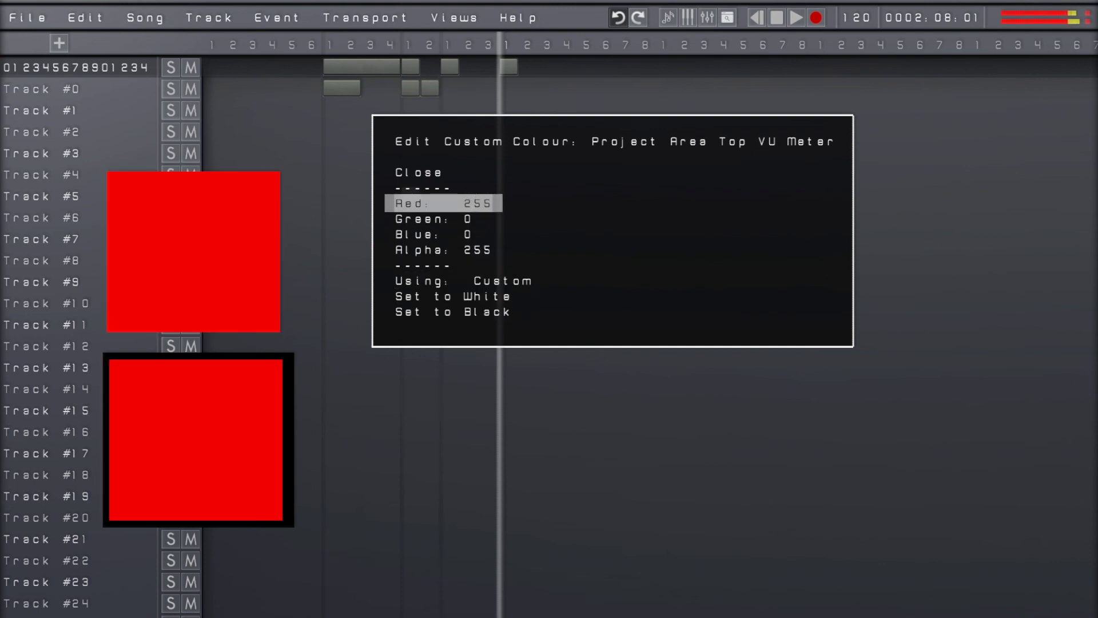
pyautogui.press('Down')
# Set the VU Meter custom colour's Blue to 255 and Alpha to 0
pyautogui.press('Down')
pyautogui.press('Up')
pyautogui.press('Left')
pyautogui.press('Down')
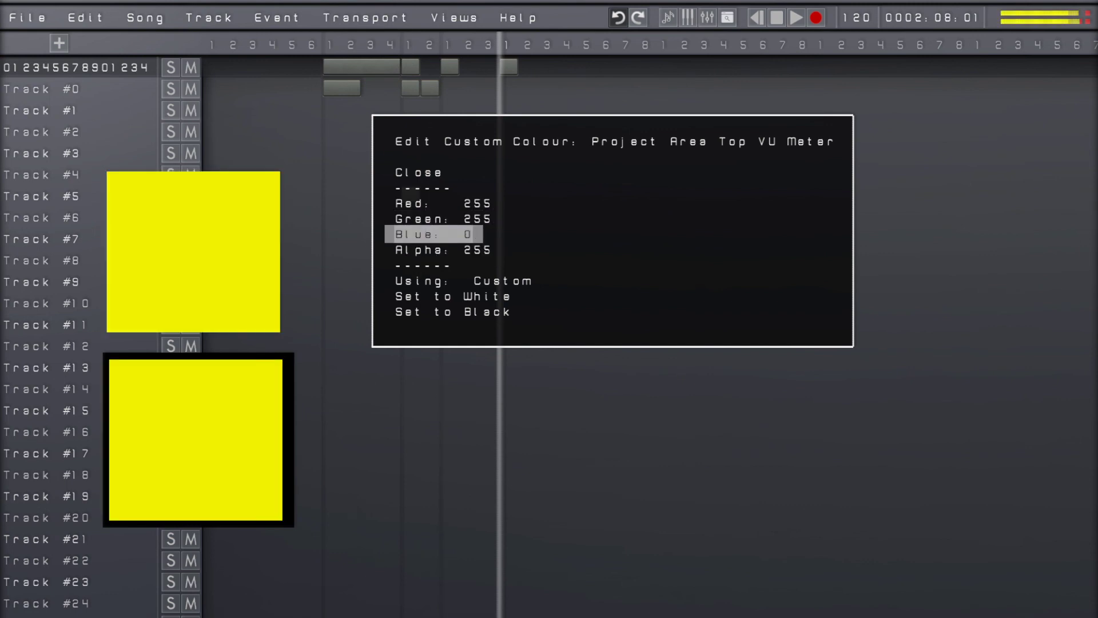
pyautogui.press('Left')
# Make the VU Meter opaque blue by setting Red and Green to 0 and Alpha to 255
pyautogui.press('Down')
pyautogui.press('Left')
pyautogui.press('Up')
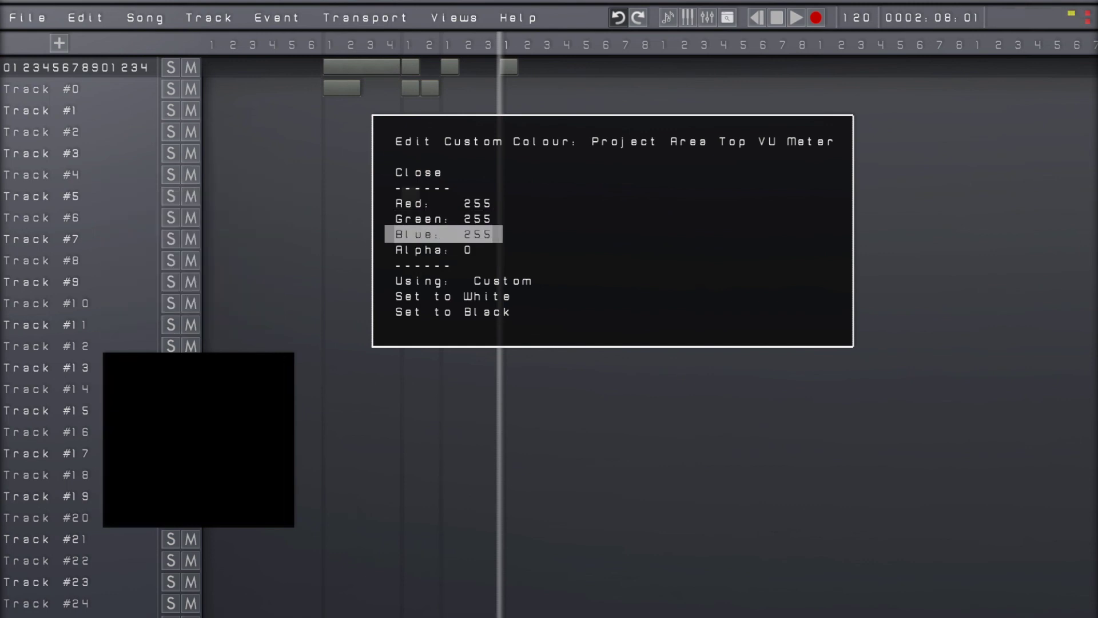
pyautogui.press('Up')
pyautogui.press('Left')
pyautogui.press('Up')
pyautogui.press('Left')
# Restore the VU Meter's palette colour and return to Colour Settings
pyautogui.press('Down')
pyautogui.press('Down')
pyautogui.press('Down')
pyautogui.press('Left')
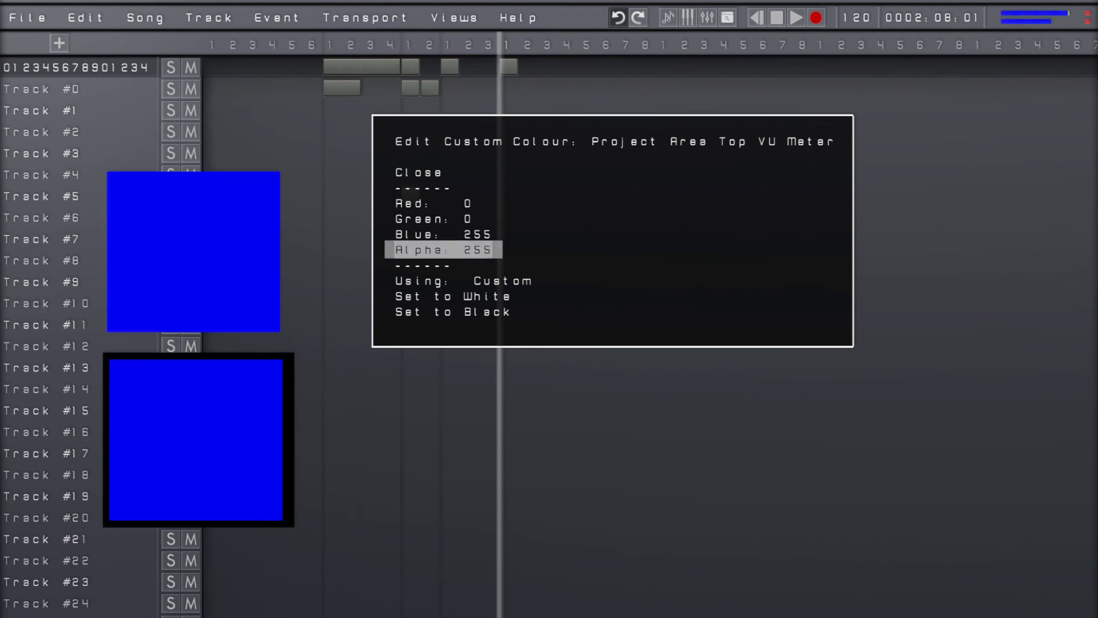
pyautogui.press('Down')
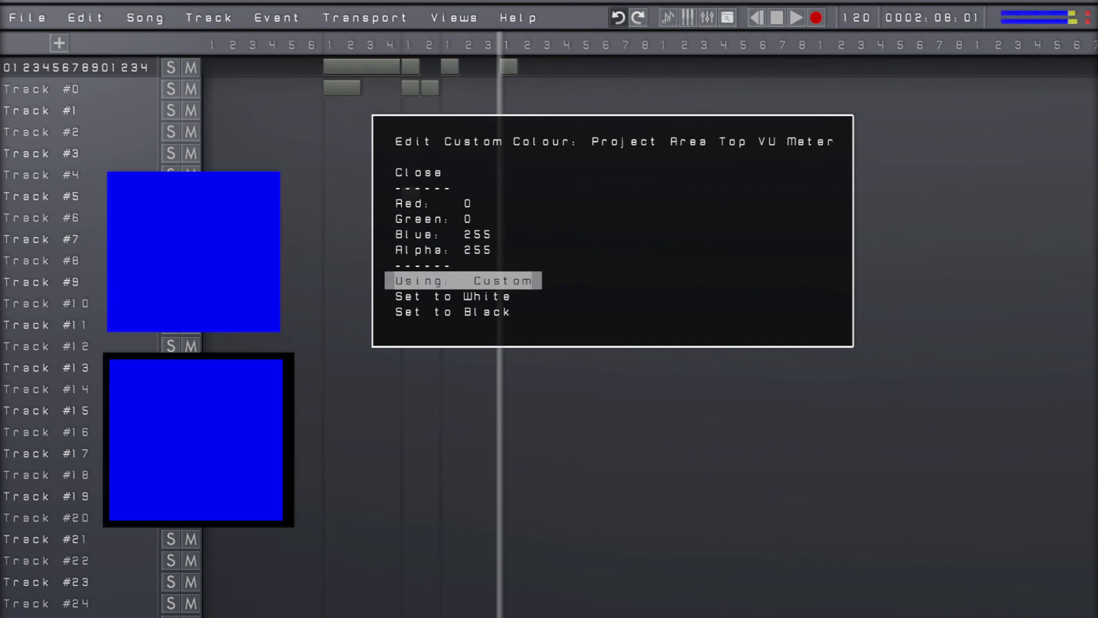
pyautogui.press('Left')
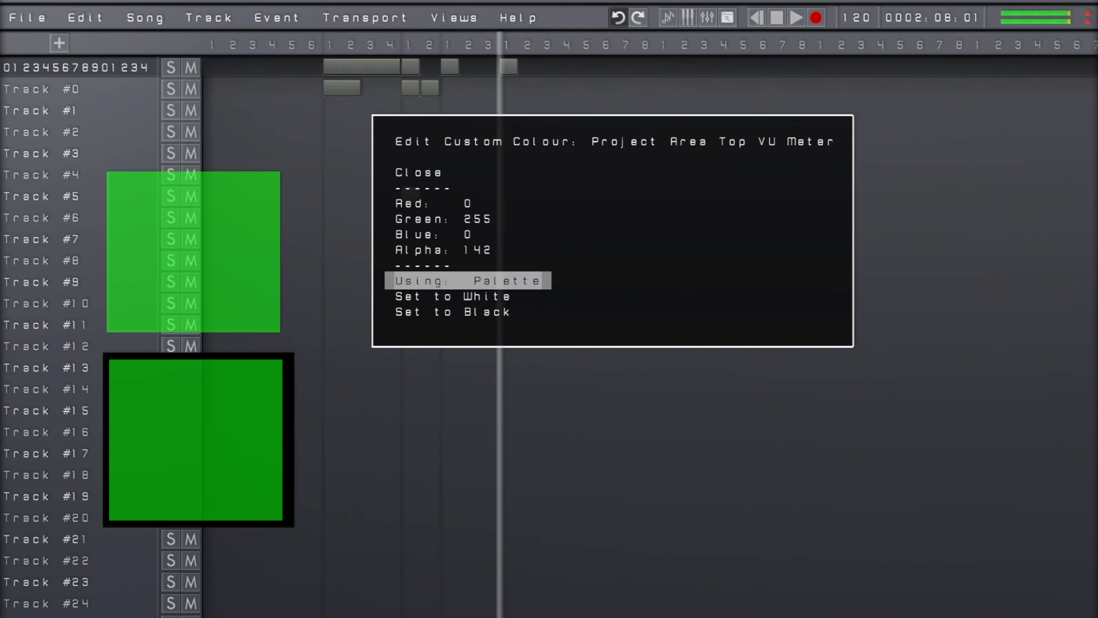
pyautogui.press('Escape')
pyautogui.press('Escape')
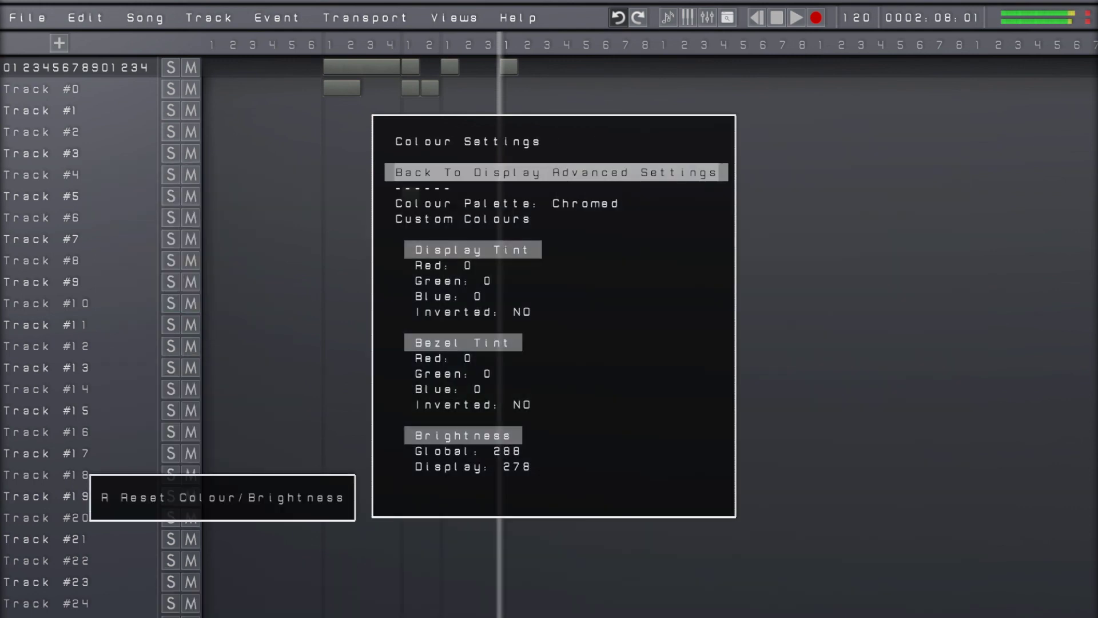
# Set the Display Tint's Red, Green and Blue values to 255
pyautogui.press('Up')
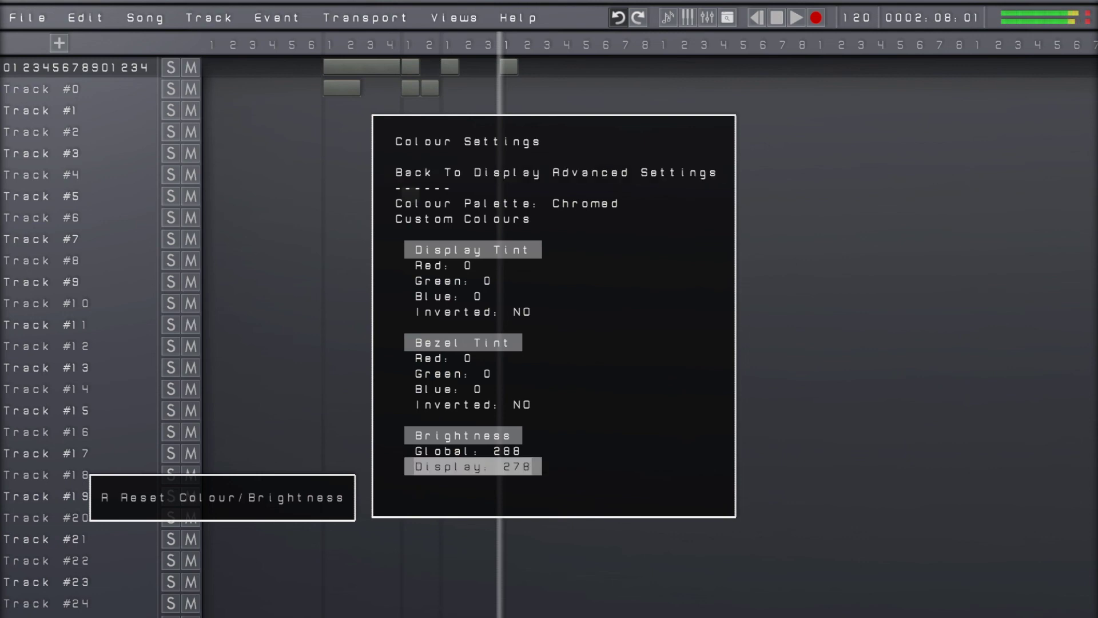
pyautogui.press('Up')
pyautogui.press('Up')
pyautogui.press('Up')
pyautogui.press('Up')
pyautogui.press('Up')
pyautogui.press('Up')
pyautogui.press('Up')
pyautogui.press('Up')
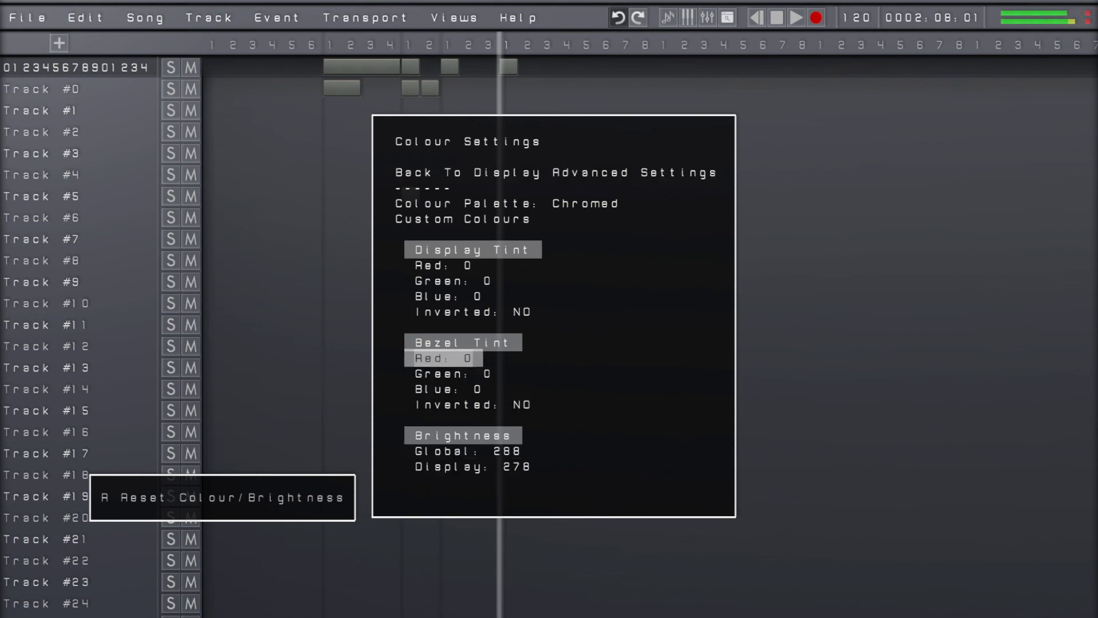
pyautogui.press('Up')
pyautogui.press('Left')
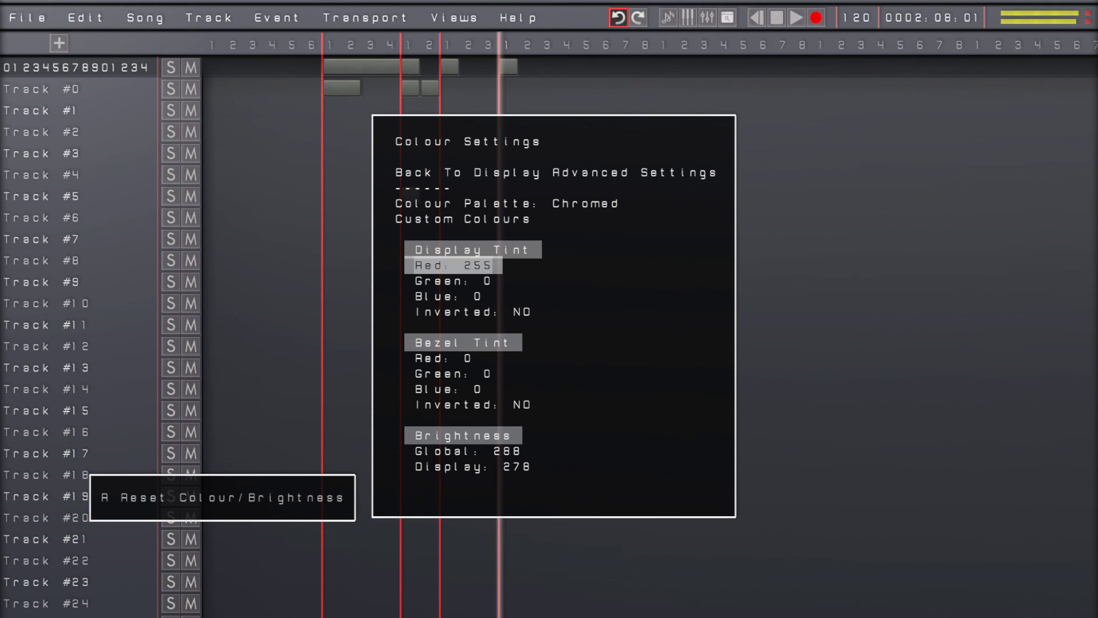
pyautogui.press('Down')
pyautogui.press('Left')
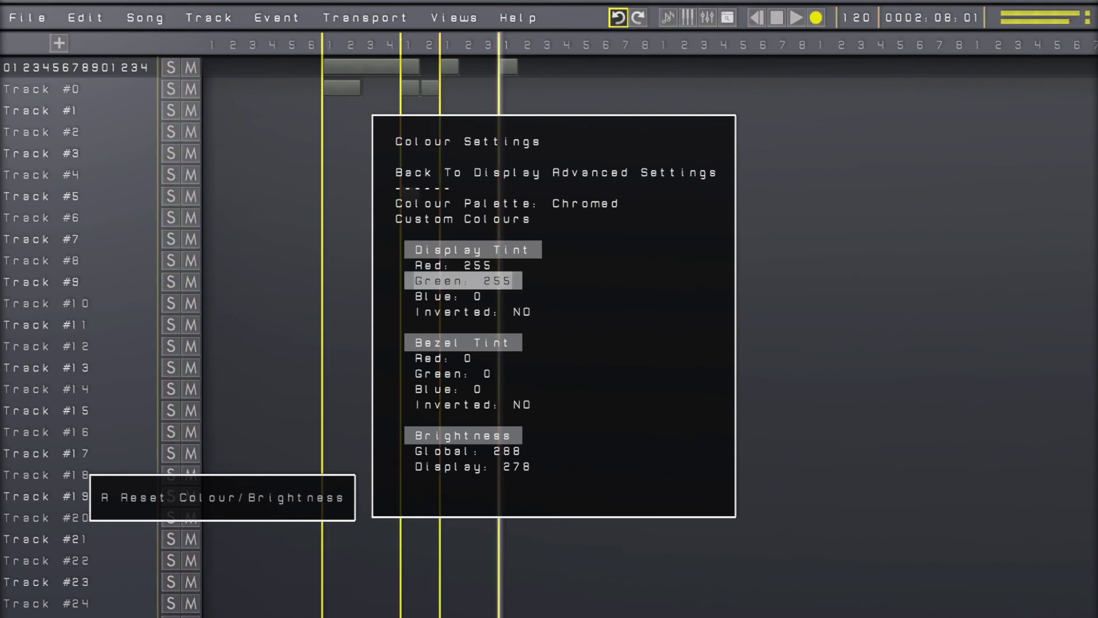
pyautogui.press('Down')
pyautogui.press('Left')
# Return the Display Tint's Blue and Green values to 0
pyautogui.press('Right')
pyautogui.press('Up')
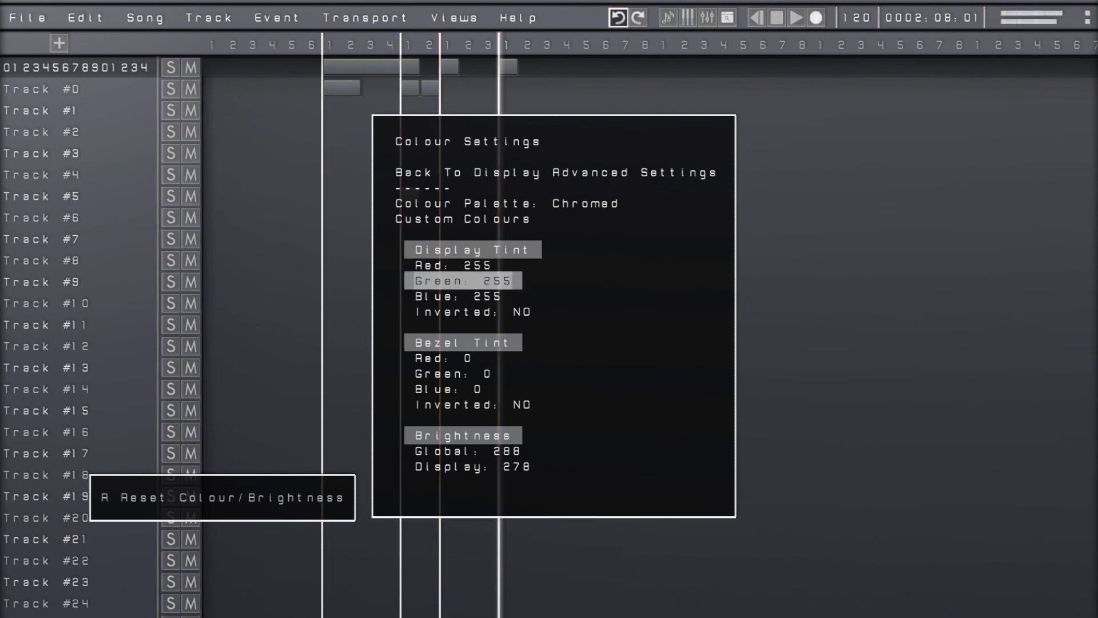
pyautogui.press('Right')
pyautogui.press('Up')
pyautogui.press('Down')
pyautogui.press('Up')
pyautogui.press('Up')
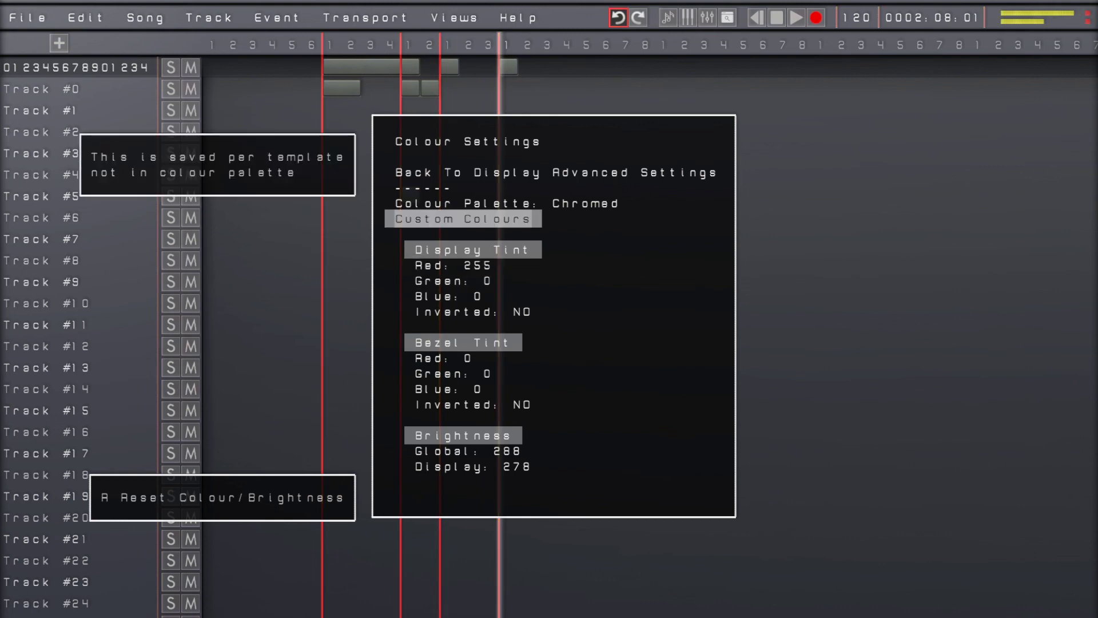
# Set the Display Tint's Red value to -255, and raise it to 15
pyautogui.press('Down')
pyautogui.press('Left')
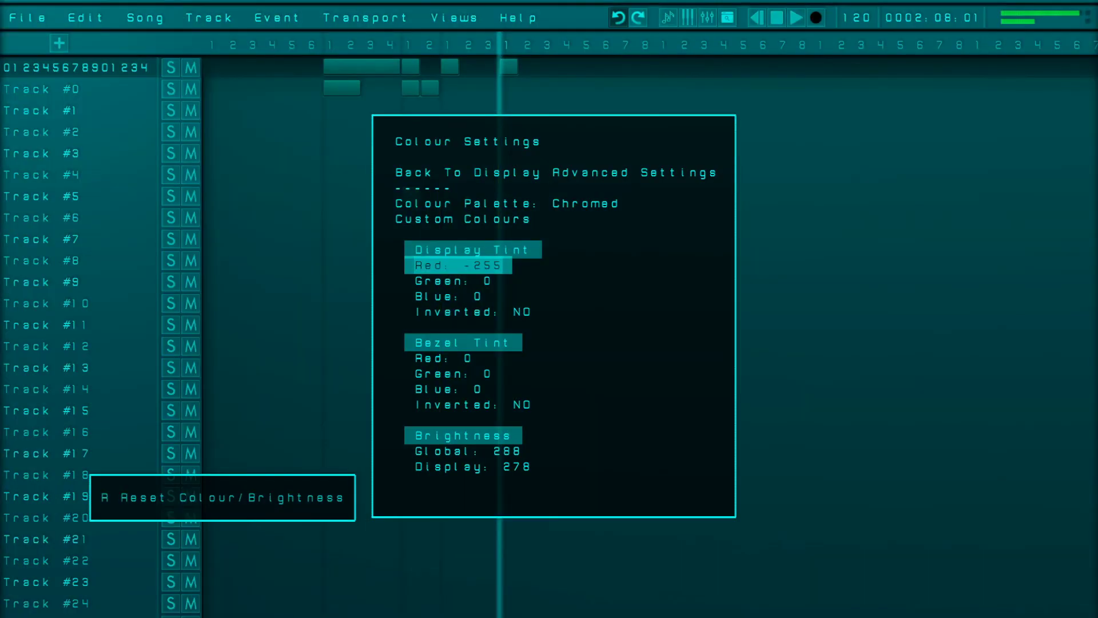
pyautogui.press('Right')
pyautogui.press('Left')
pyautogui.press('Left')
pyautogui.press('Left')
pyautogui.press('Left')
pyautogui.press('Left')
pyautogui.press('Left')
pyautogui.press('Left')
pyautogui.press('Left')
pyautogui.press('Left')
pyautogui.press('Left')
pyautogui.press('Left')
pyautogui.press('Left')
pyautogui.press('Left')
pyautogui.press('Left')
pyautogui.press('Left')
pyautogui.press('Left')
pyautogui.press('Left')
pyautogui.press('Left')
pyautogui.press('Left')
pyautogui.press('Left')
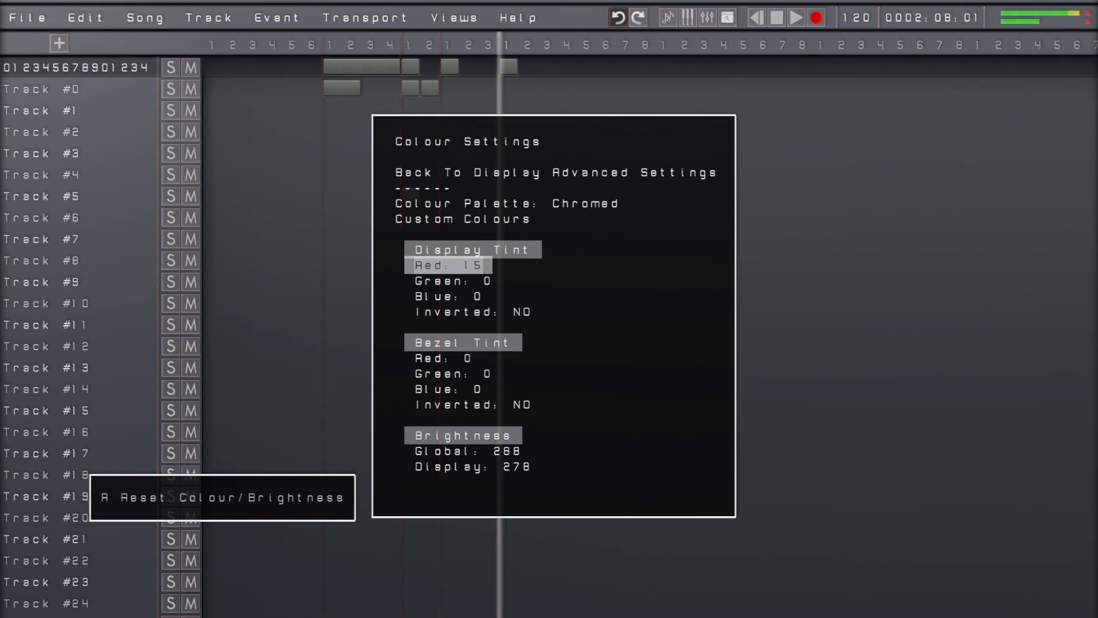
# Lower the Display Tint's Red value back to neutral and return to the main Settings list
pyautogui.press('Left')
pyautogui.press('Left')
pyautogui.press('Left')
pyautogui.press('Left')
pyautogui.press('Left')
pyautogui.press('Escape')
pyautogui.press('Escape')
pyautogui.press('Escape')
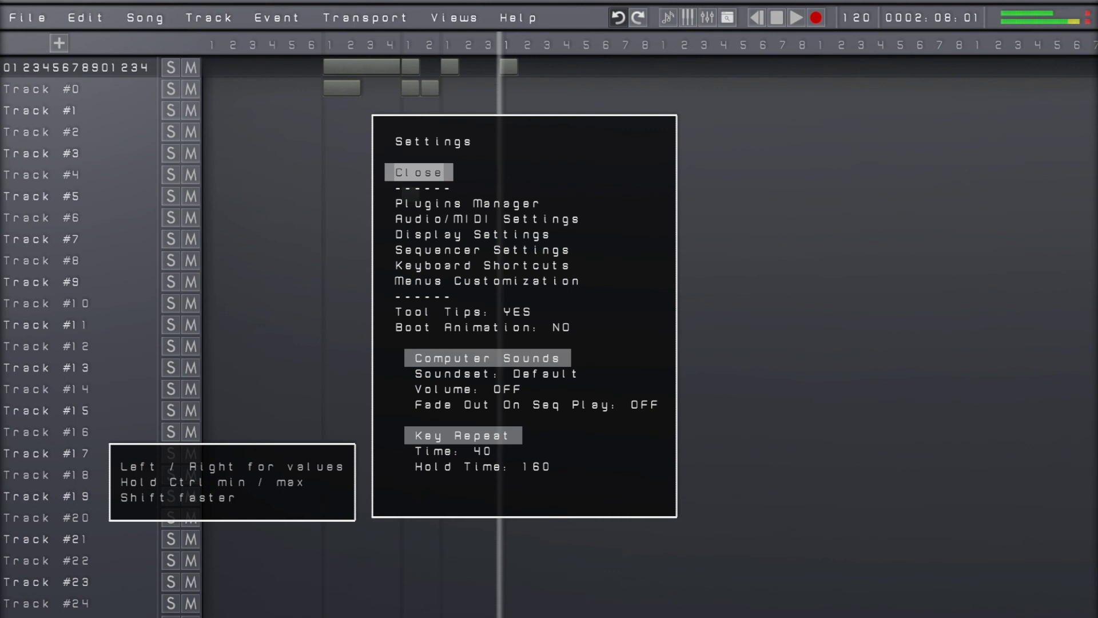
# Start a plugin scan from the Plugins Manager and cancel it while it is running
pyautogui.press('Down')
pyautogui.press('Down')
pyautogui.press('Down')
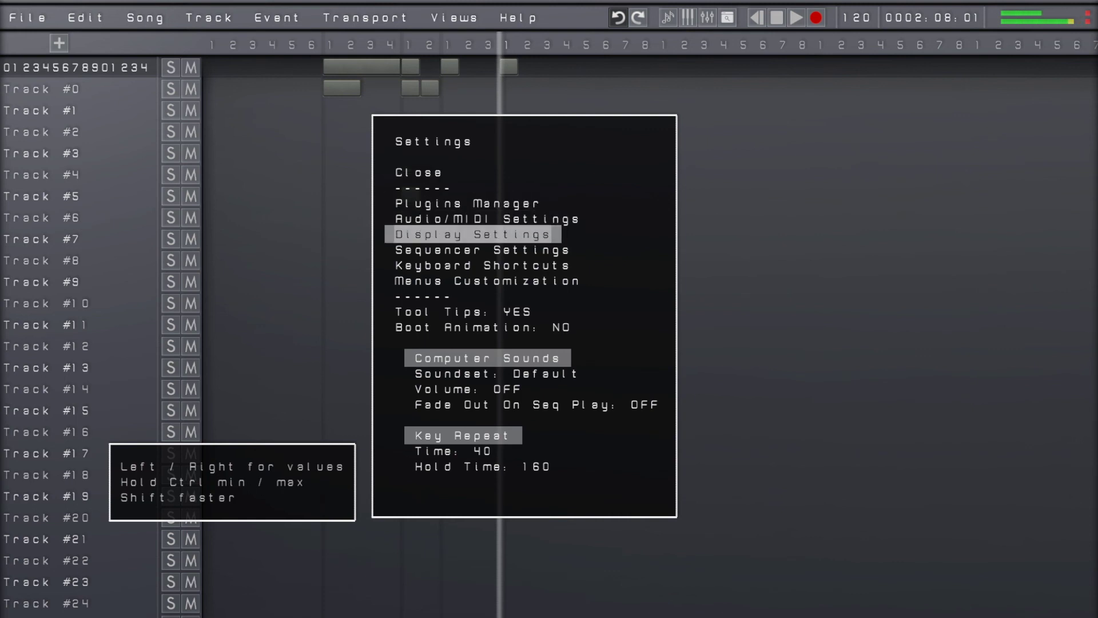
pyautogui.press('Up')
pyautogui.press('Up')
pyautogui.press('Return')
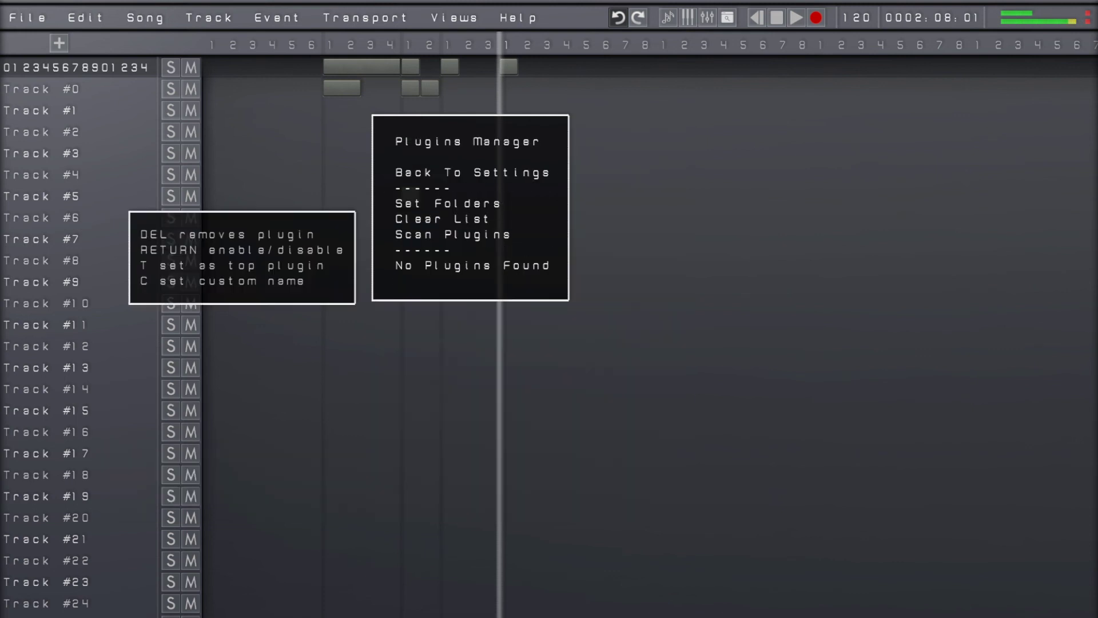
pyautogui.press('Down')
pyautogui.press('Down')
pyautogui.press('Down')
pyautogui.press('Return')
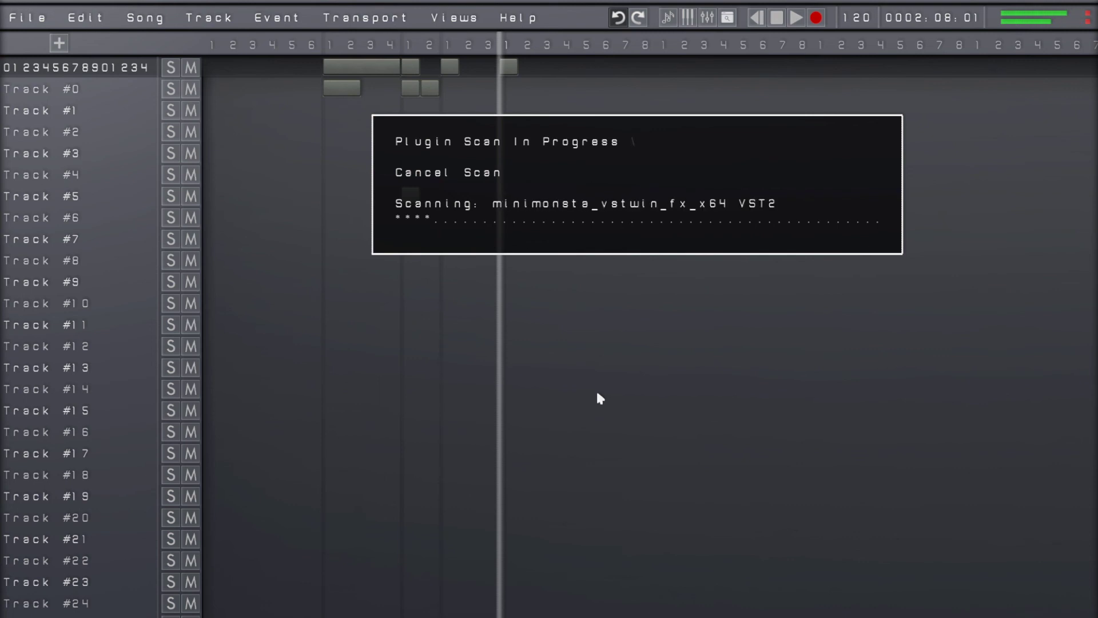
pyautogui.press('Escape')
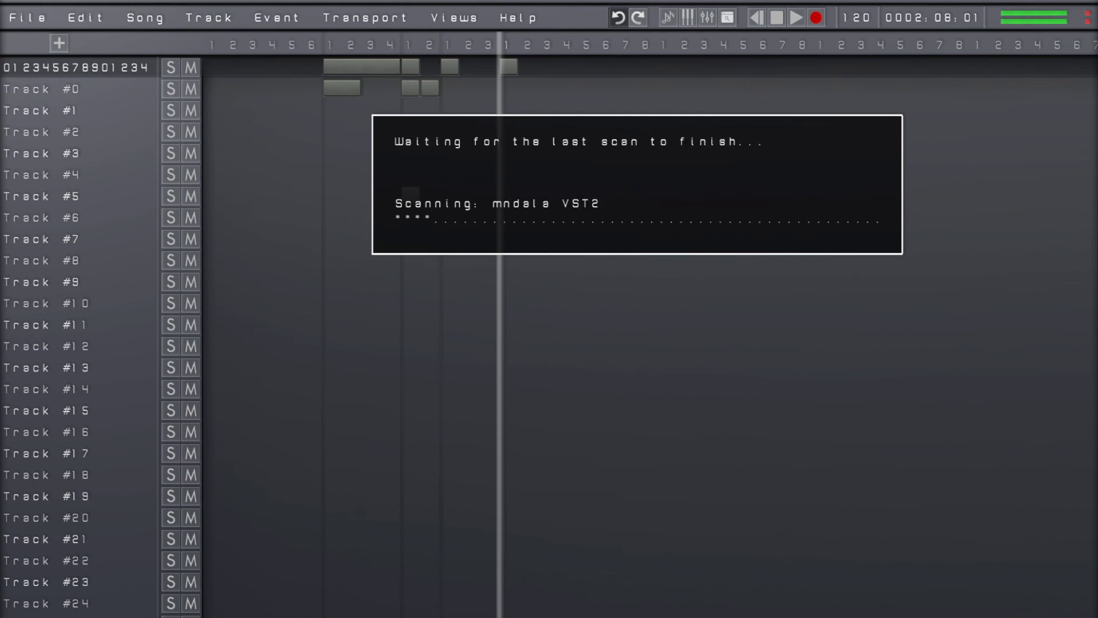
# Look over the list of scanned plugins in the Plugins Manager, and close Settings
pyautogui.press('End')
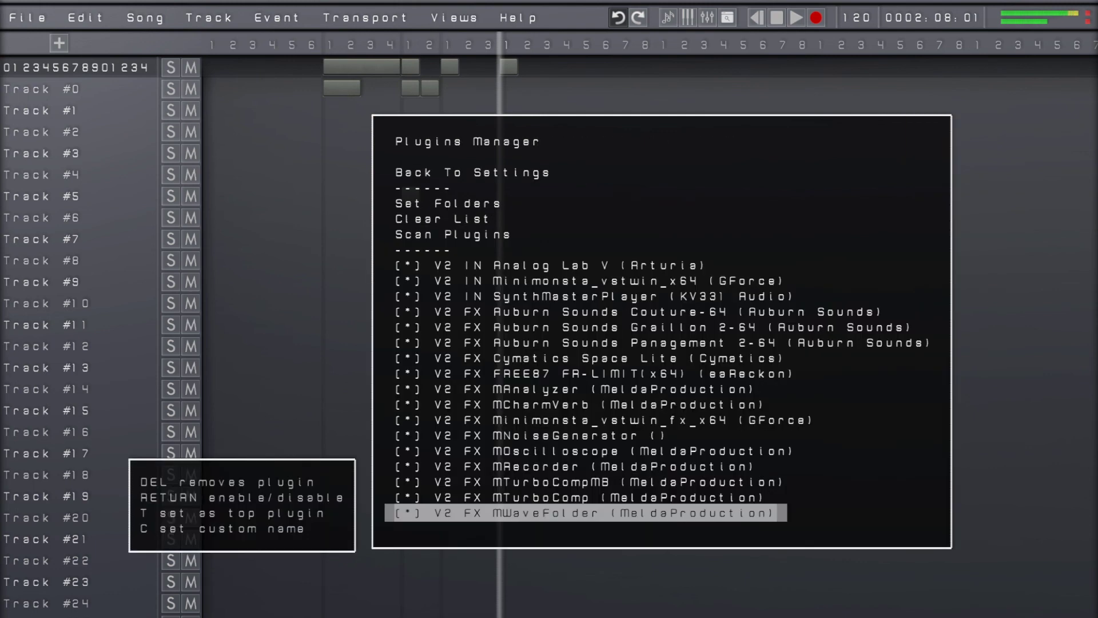
pyautogui.press('Down')
pyautogui.press('Down')
pyautogui.press('Down')
pyautogui.press('Down')
pyautogui.press('Down')
pyautogui.press('Down')
pyautogui.press('Down')
pyautogui.press('Down')
pyautogui.press('Down')
pyautogui.press('Escape')
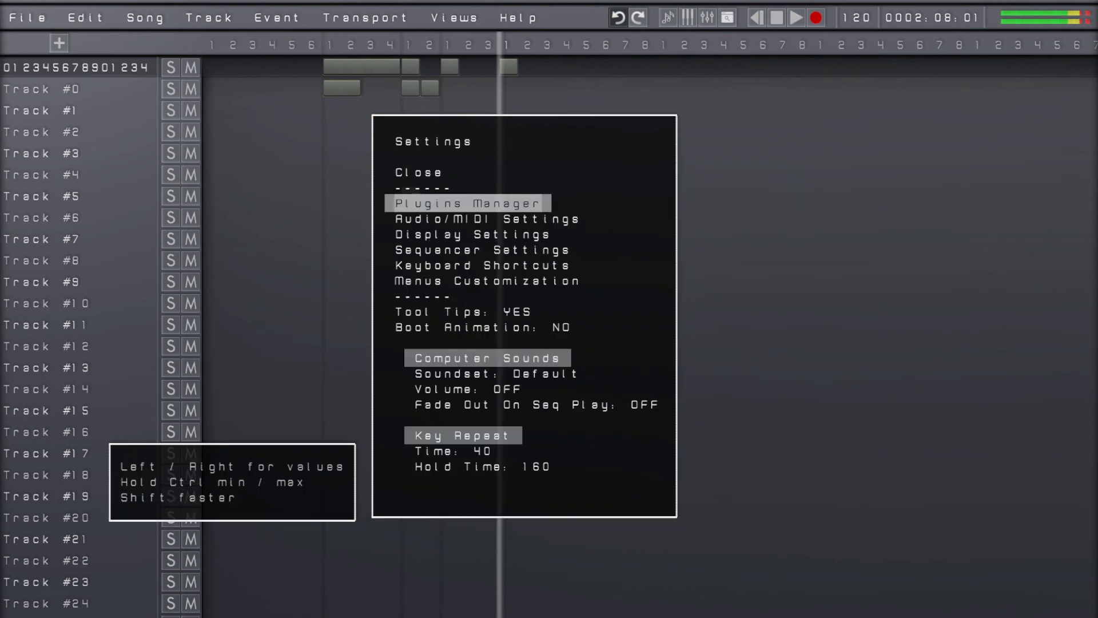
pyautogui.press('Escape')
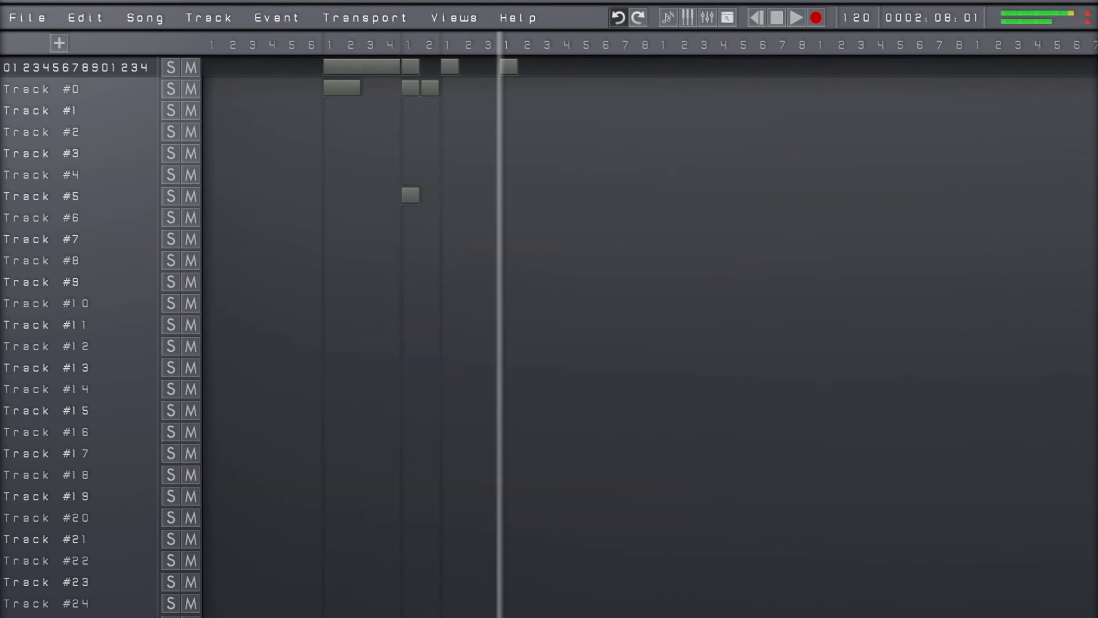
# Close the project and quit the sequencer, confirming both
pyautogui.press('Escape')
pyautogui.press('Left')
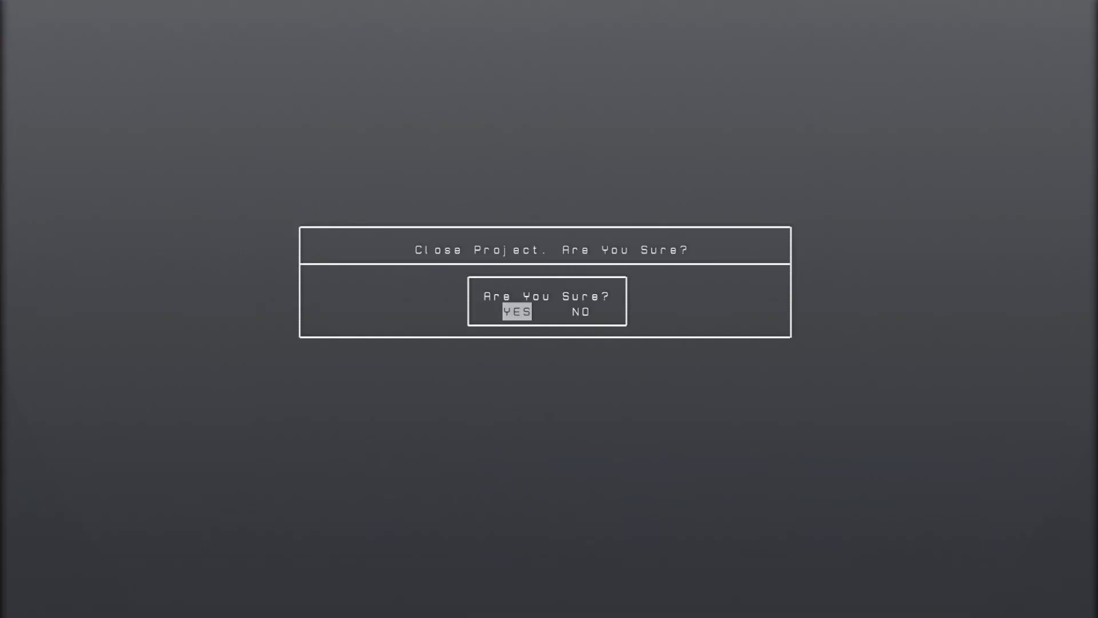
pyautogui.press('Return')
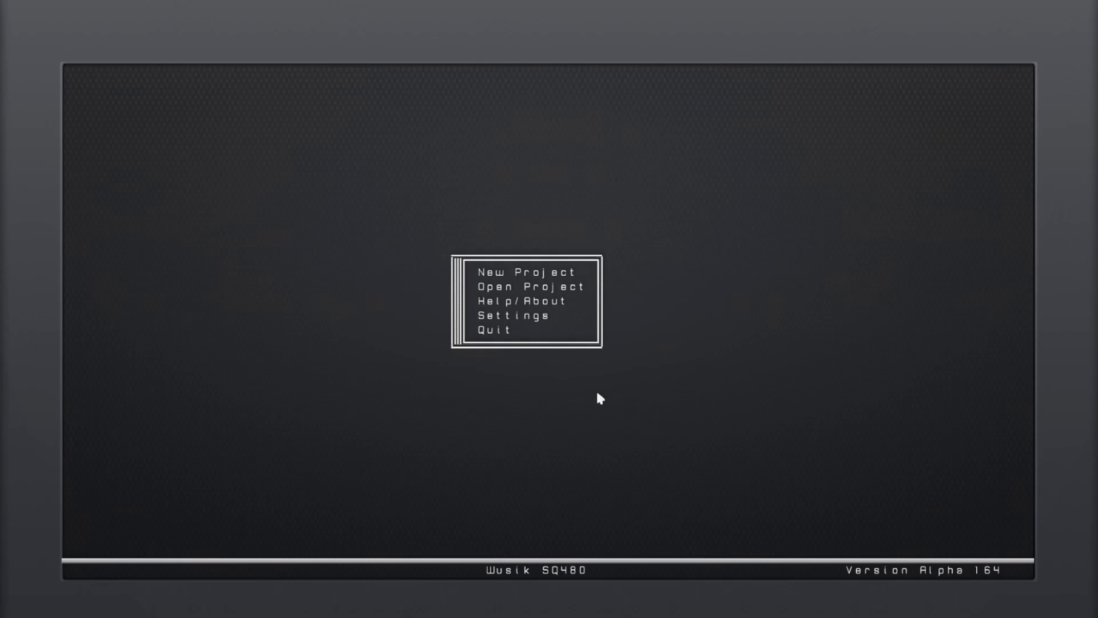
pyautogui.press('Up')
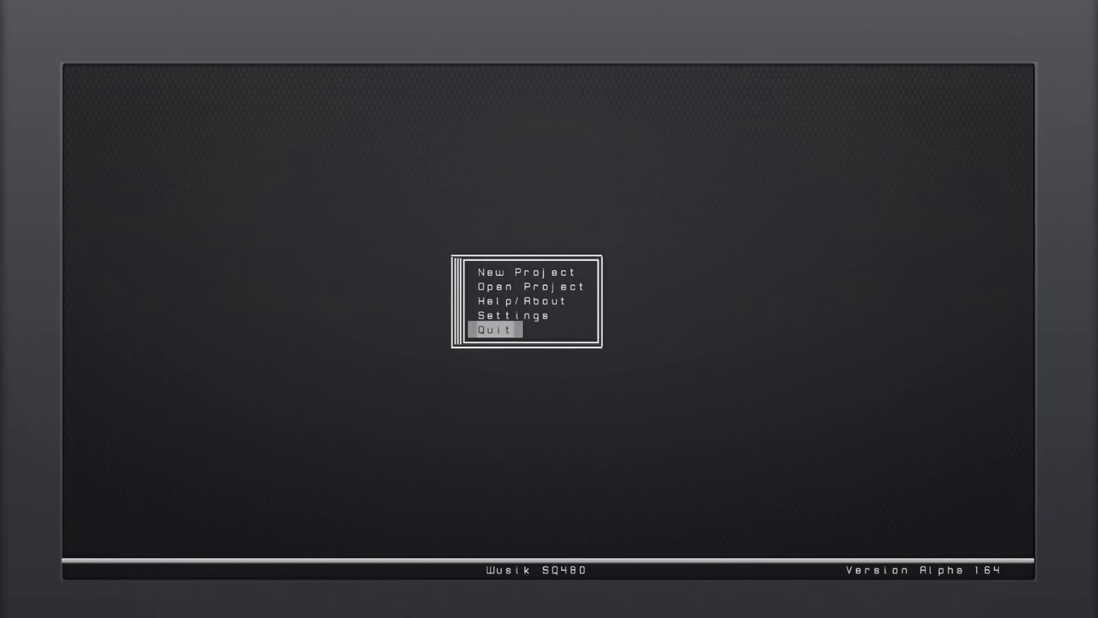
pyautogui.press('Return')
pyautogui.press('Left')
pyautogui.press('Return')
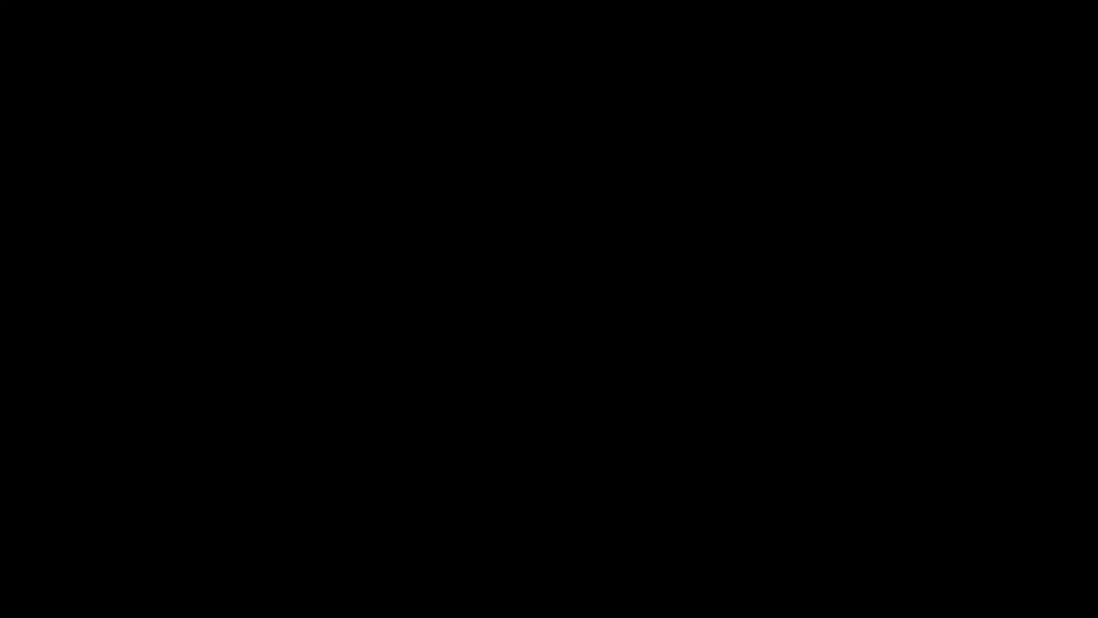